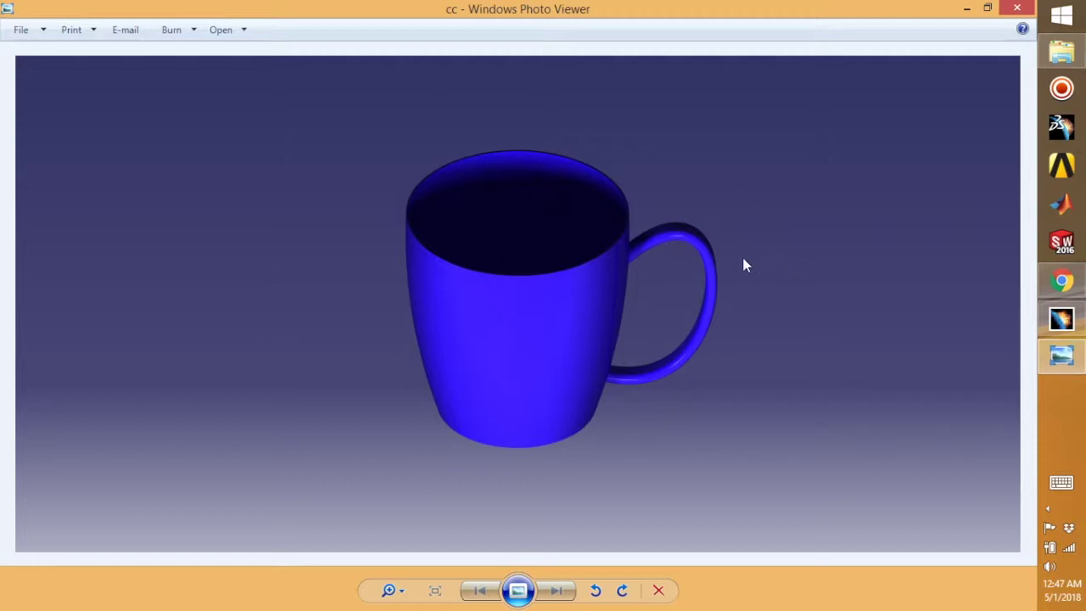
- Create a new Part Design document named Part1 and select the yz plane
click(1052, 327)
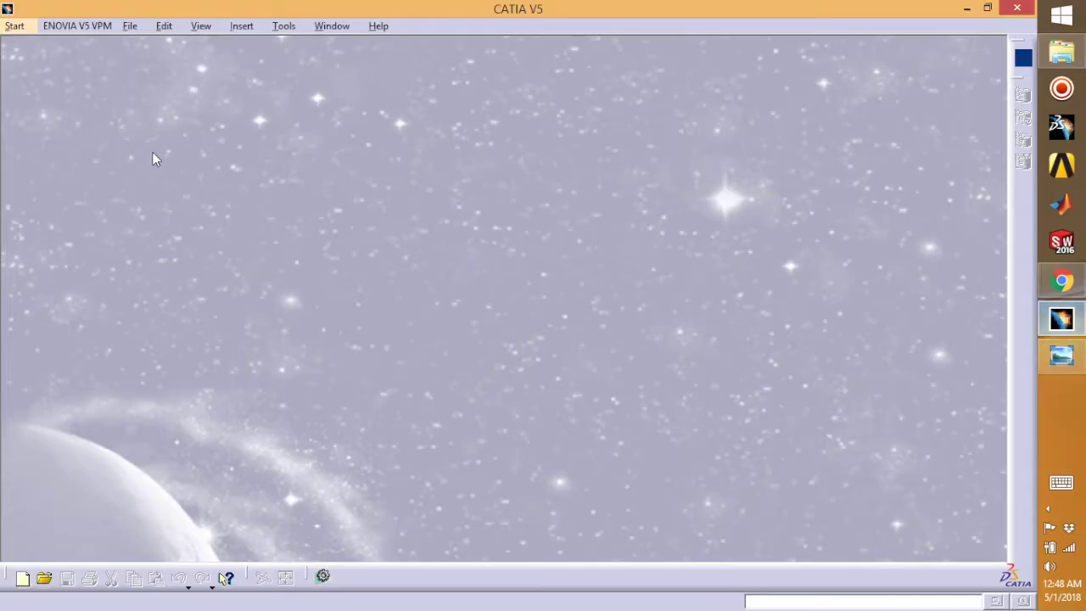
click(13, 28)
mouse_move(63, 90)
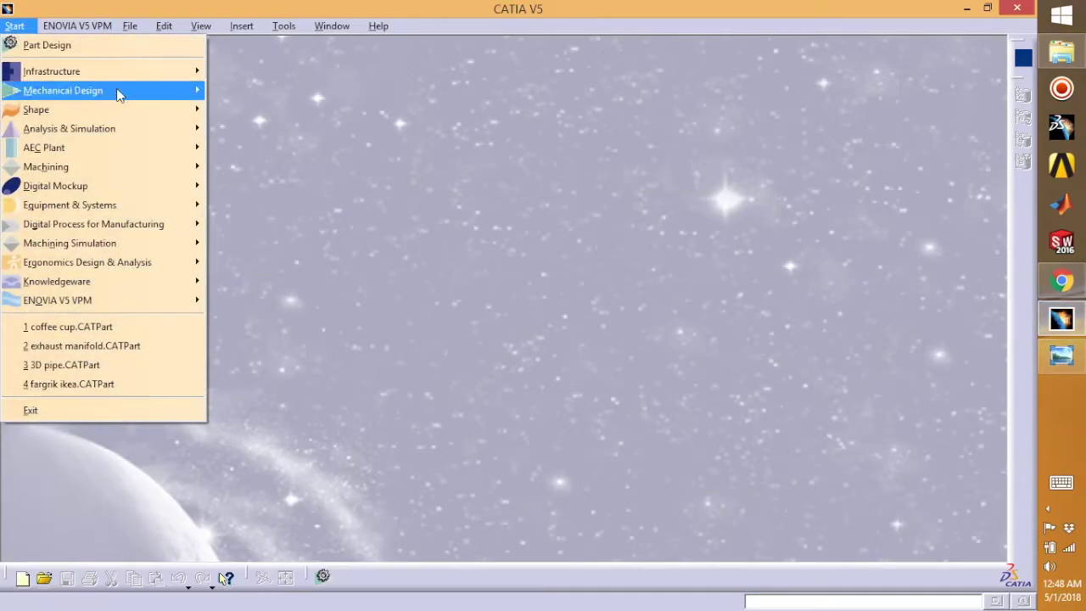
click(262, 93)
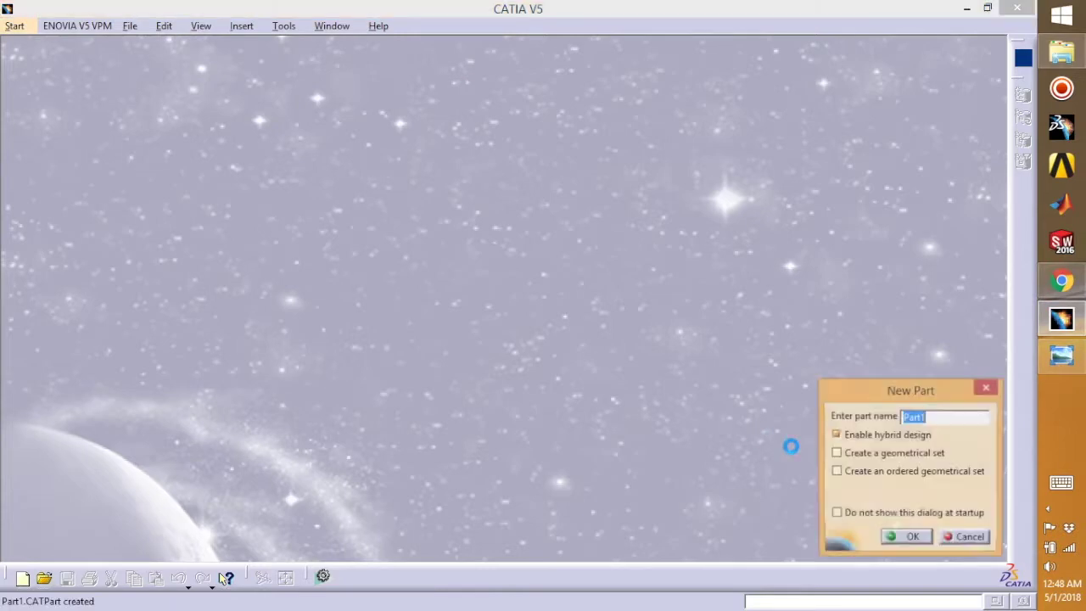
click(923, 546)
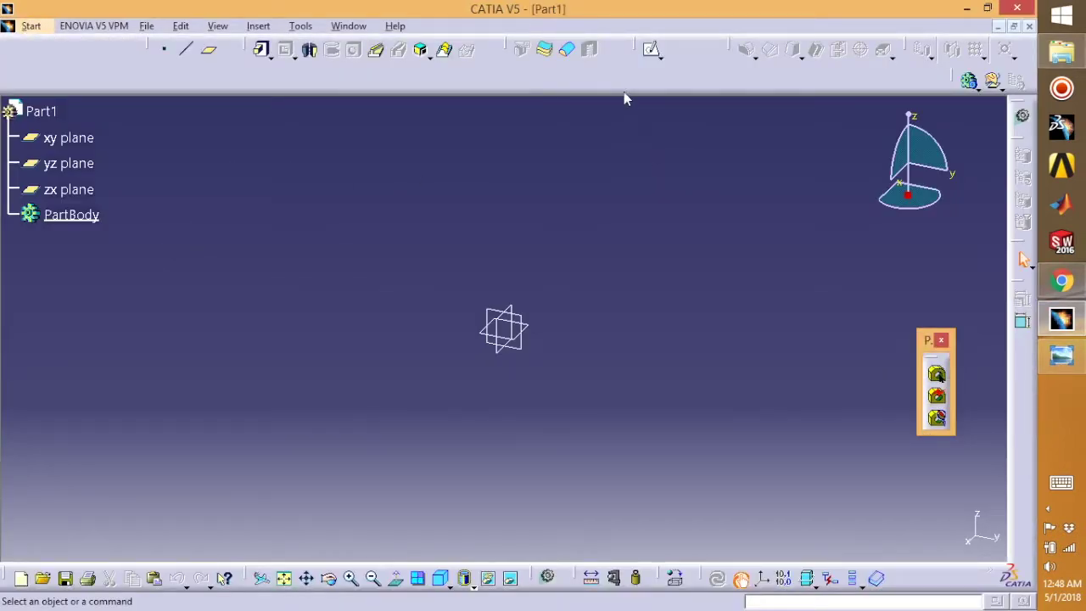
click(76, 170)
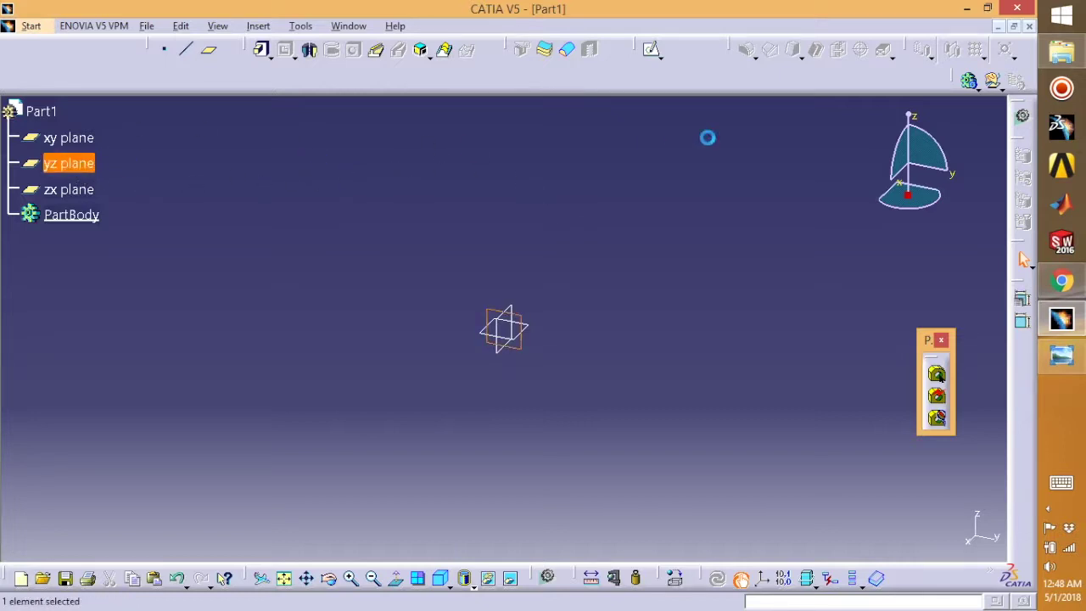
- Start a sketch on the yz plane and draw the tall vertical edge and top line from the origin
click(652, 51)
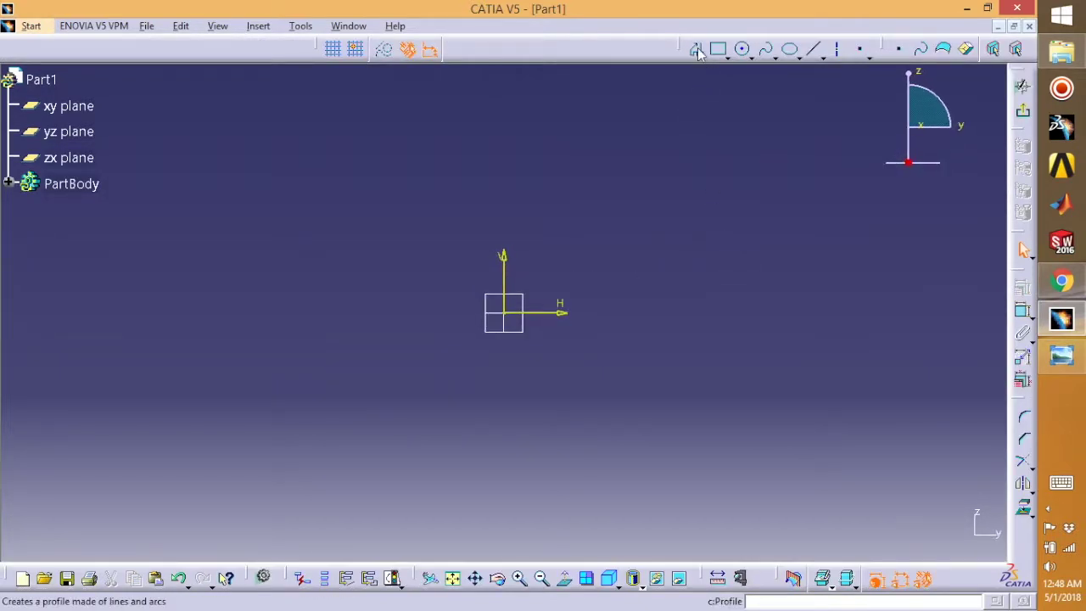
click(697, 53)
click(504, 313)
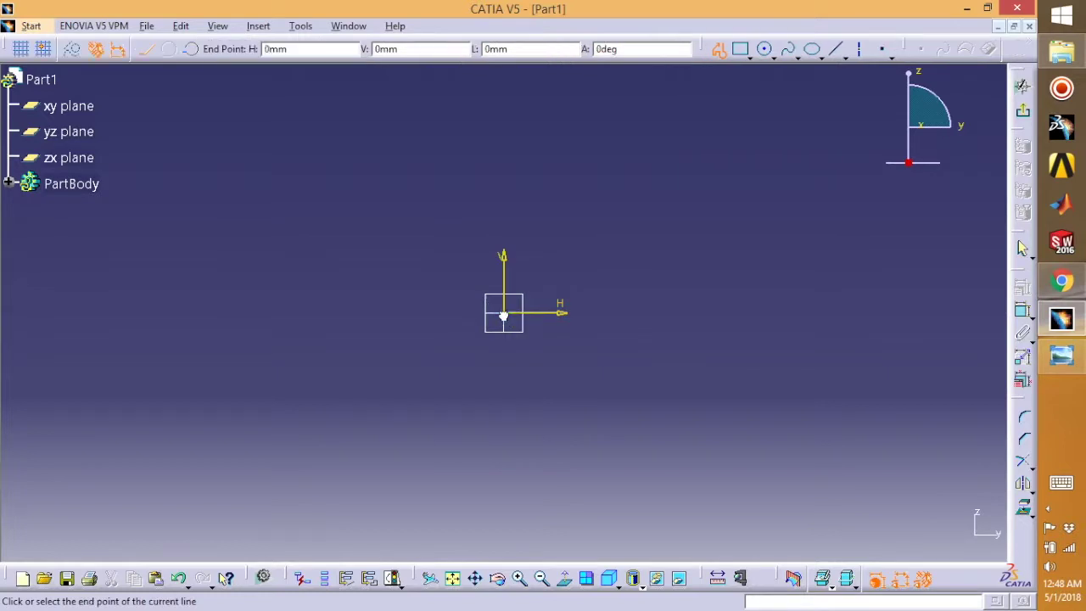
click(504, 88)
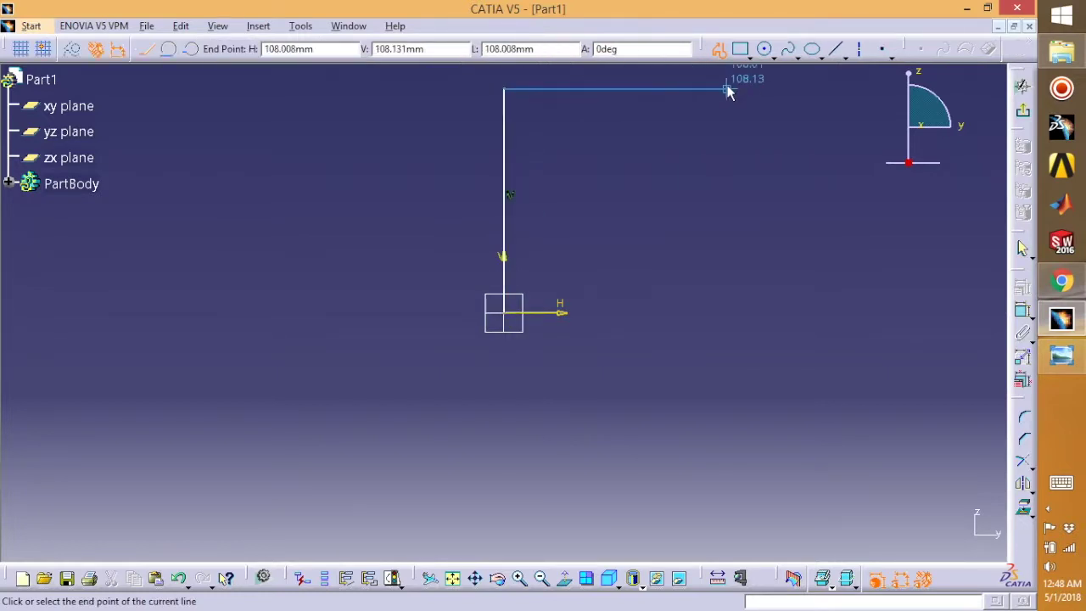
click(687, 90)
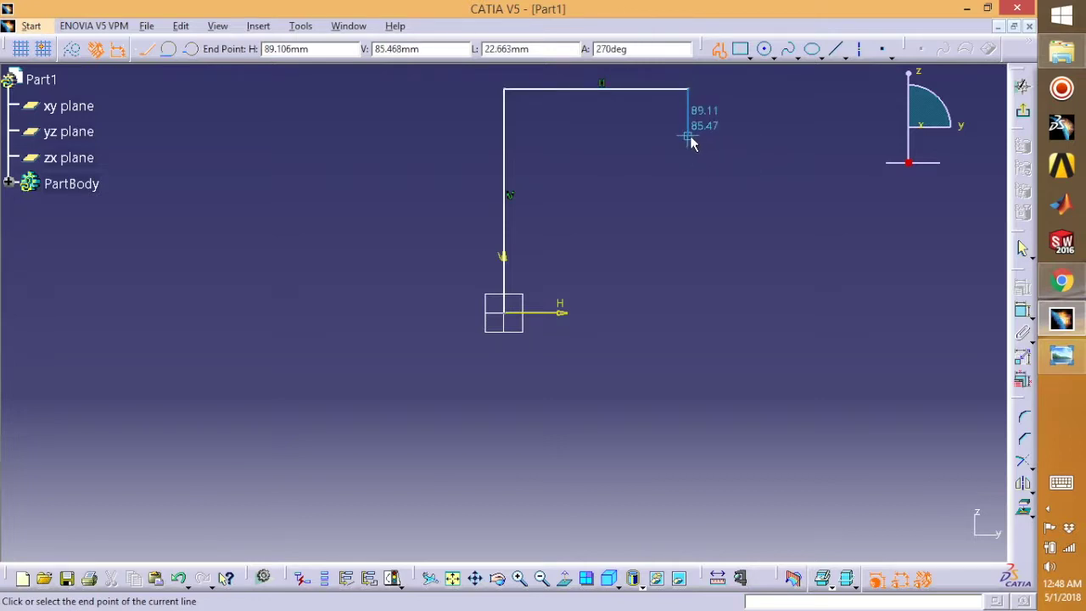
key(ctrl+z)
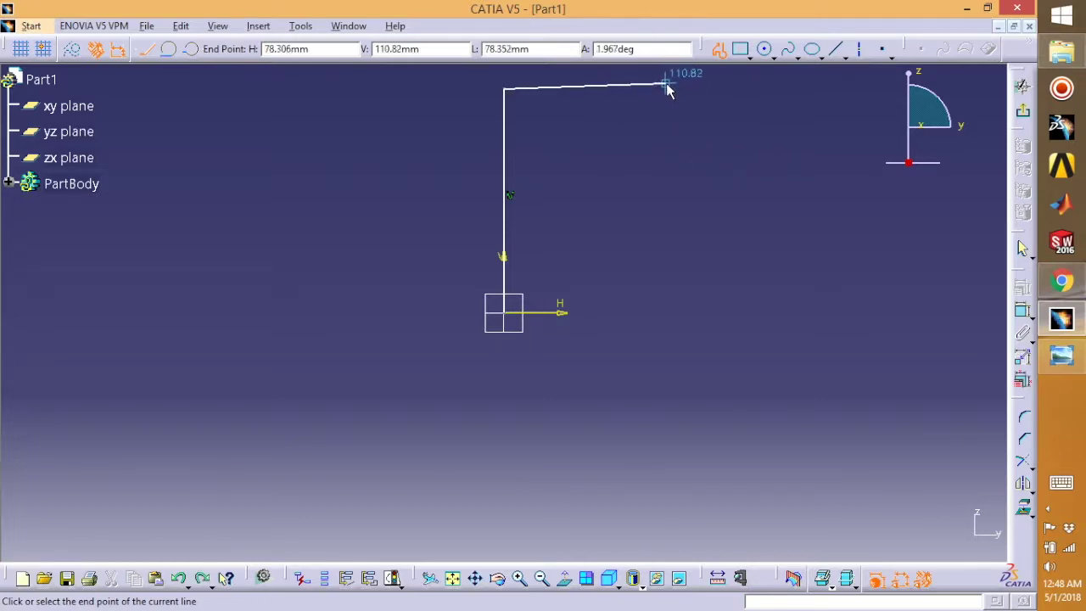
drag(667, 88, 721, 221)
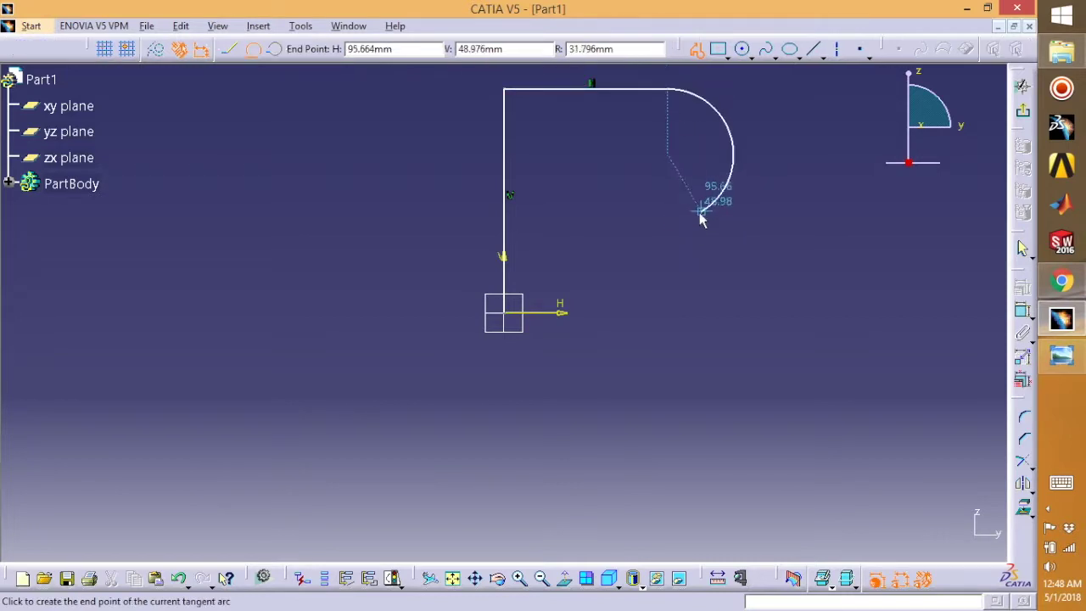
- Add the large right three-point arc and close the profile with lines back to the origin
click(272, 49)
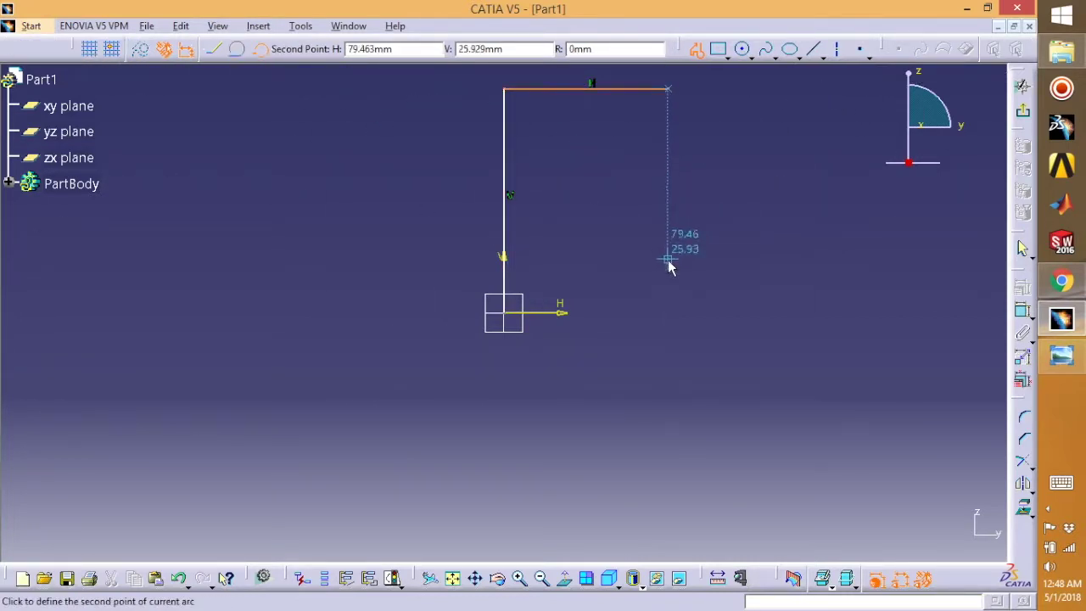
click(736, 174)
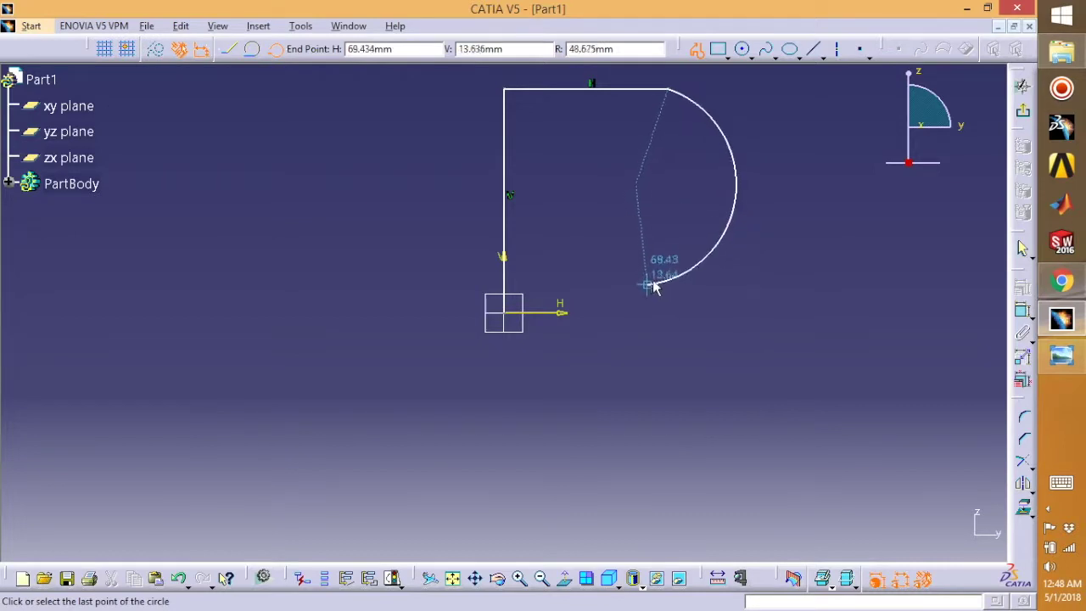
click(659, 359)
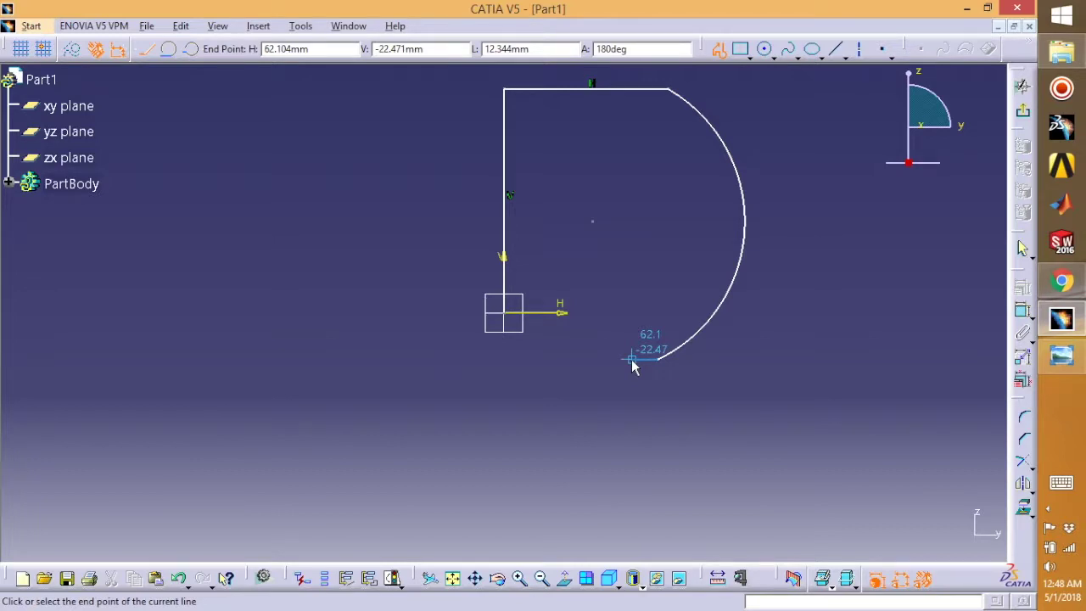
click(632, 359)
click(619, 313)
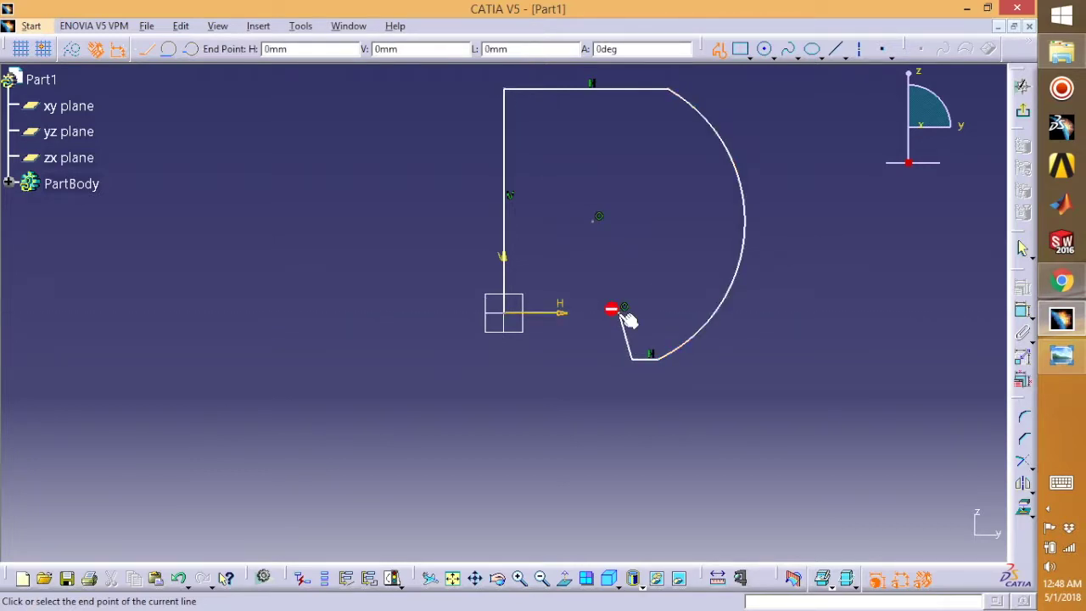
click(506, 313)
click(531, 456)
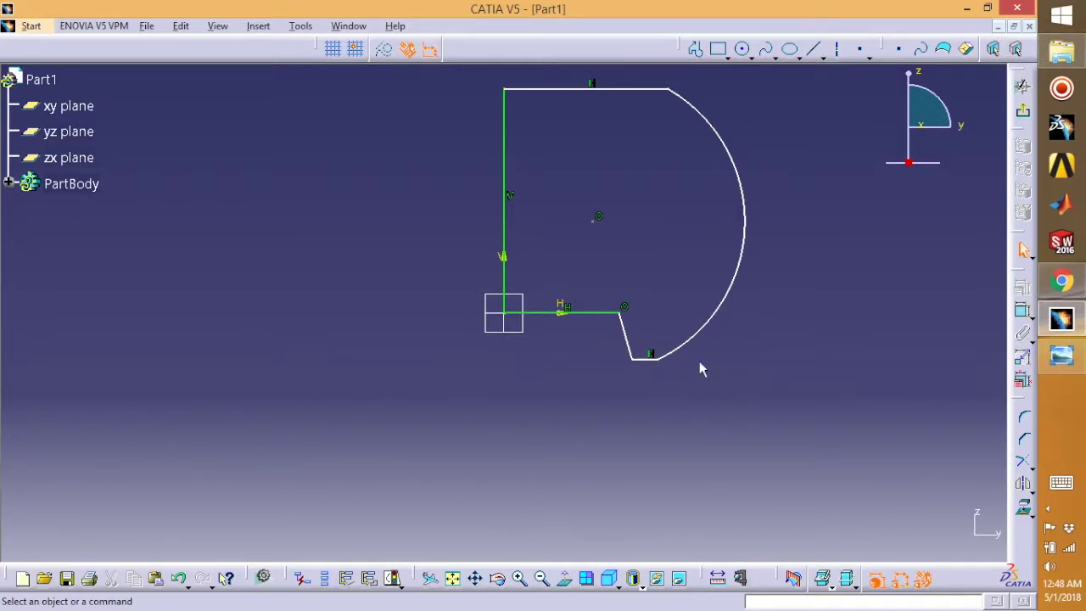
- Dimension the arc radius (R 73.577), remove its centre coincidence and move the centre right
click(1023, 314)
click(750, 177)
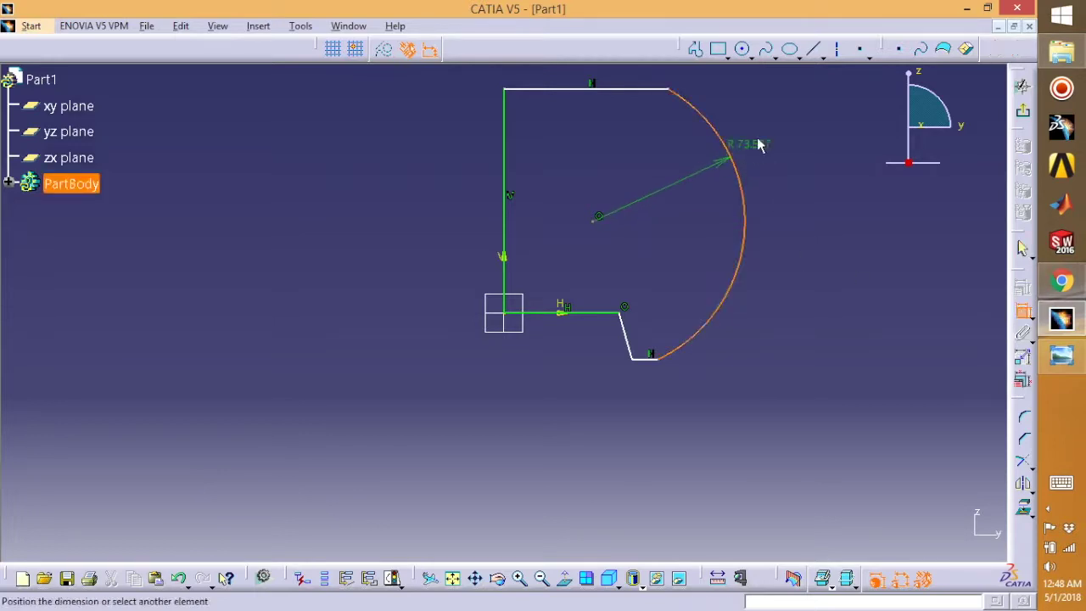
click(768, 144)
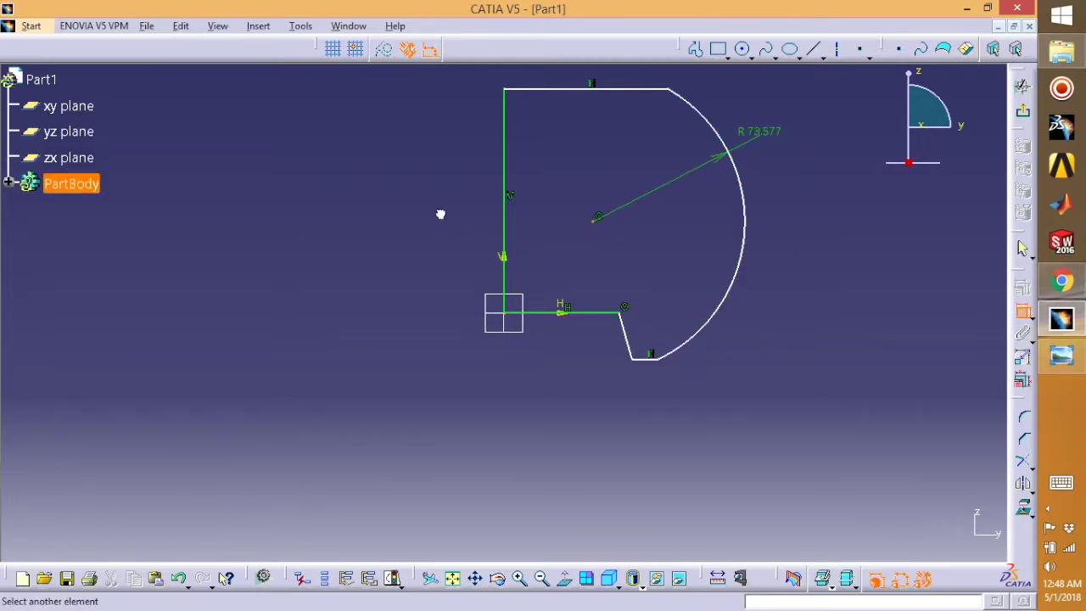
right_click(599, 220)
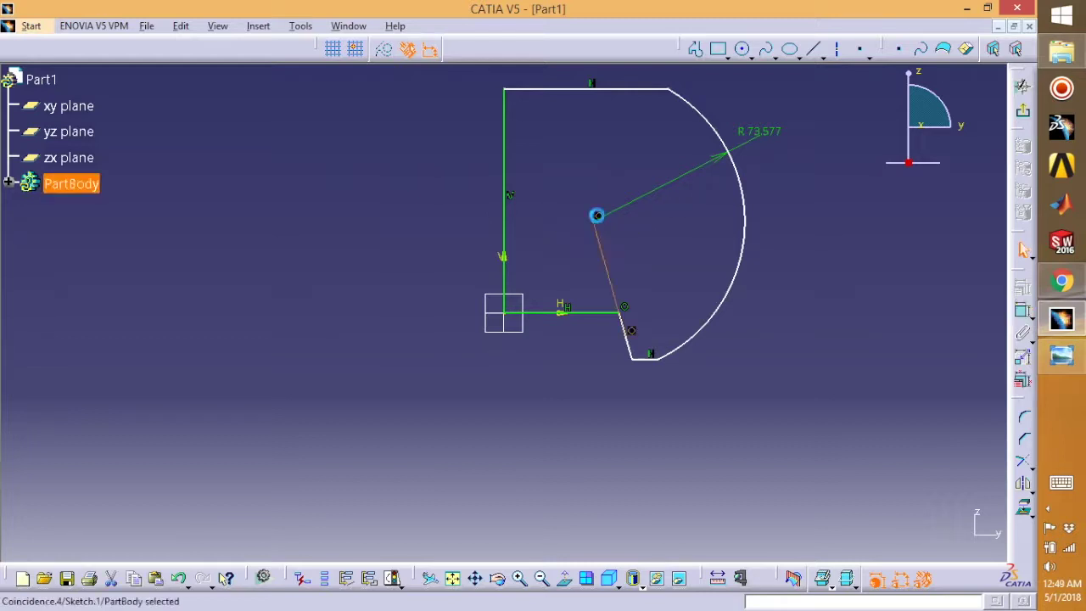
click(634, 432)
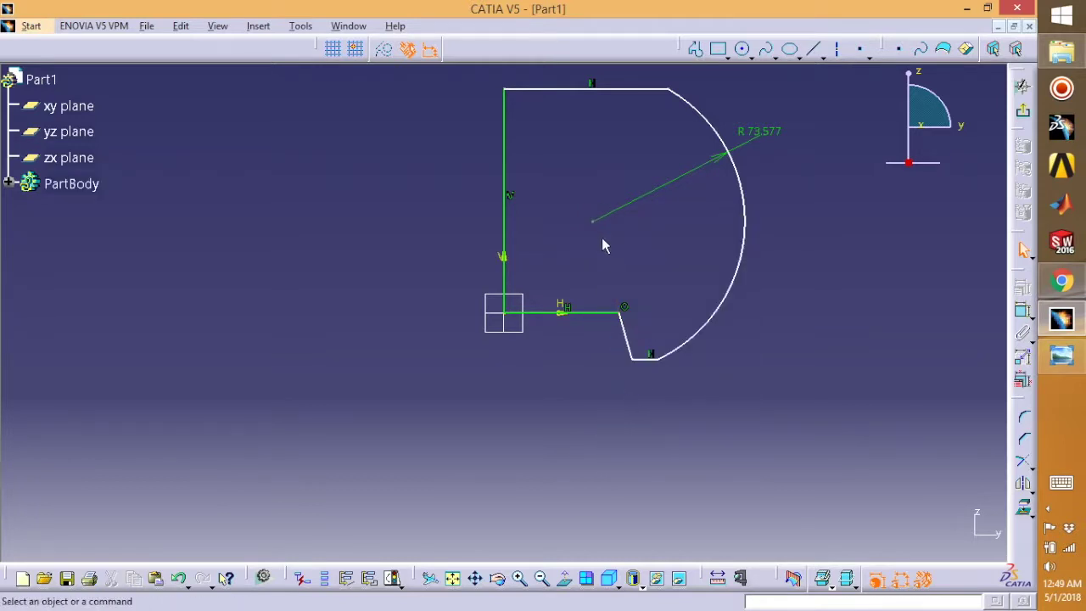
drag(601, 228, 659, 203)
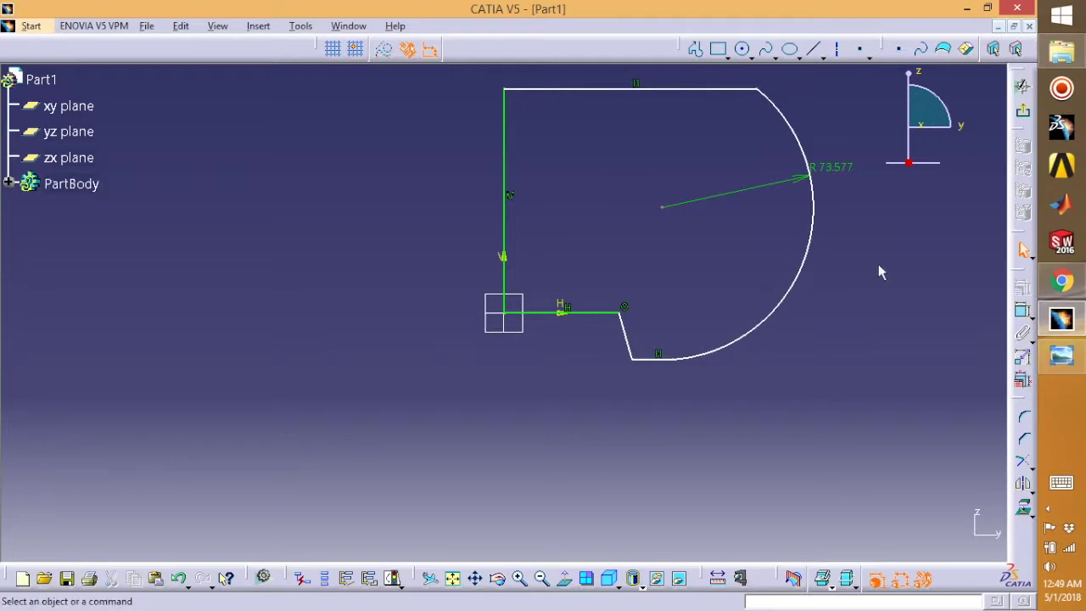
- Dimension the bottom line (55.716), the slanted line vertically (22.471) and the short base line (19.811)
click(1023, 312)
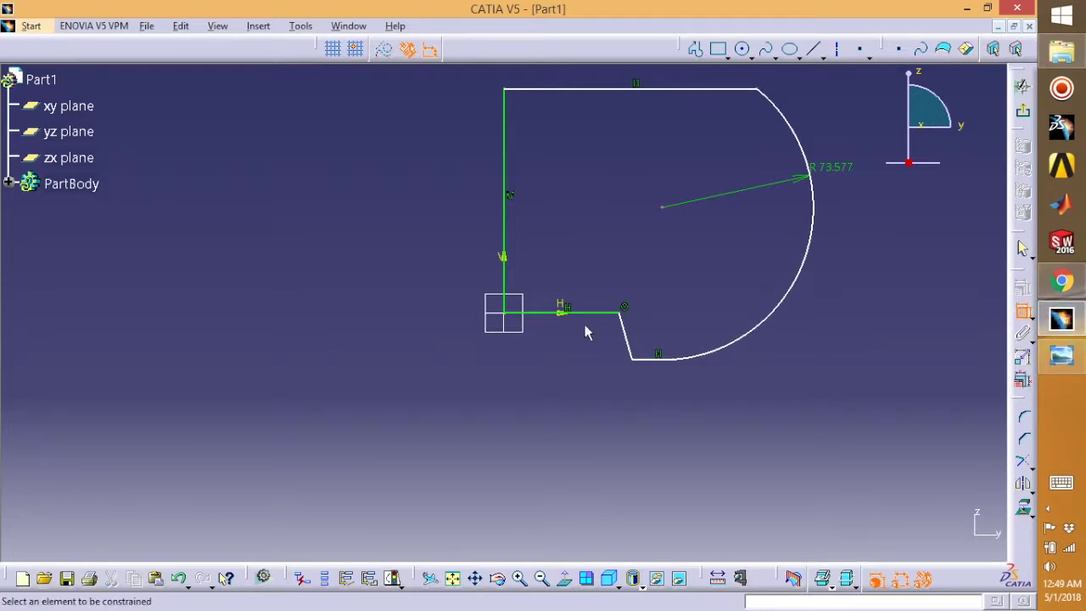
click(590, 313)
click(577, 410)
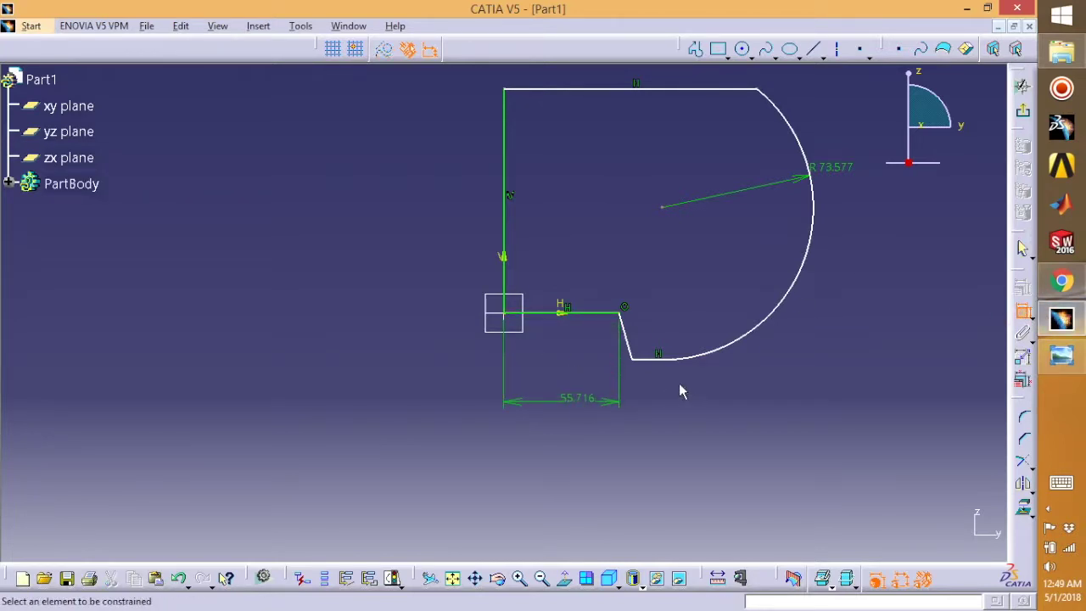
click(626, 334)
right_click(678, 337)
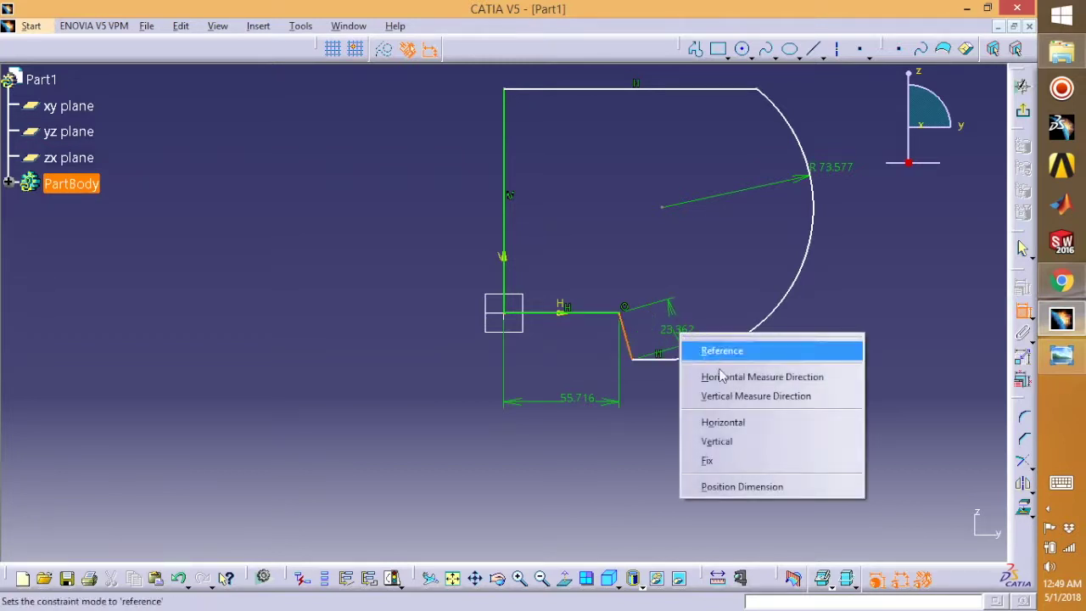
click(729, 395)
click(819, 349)
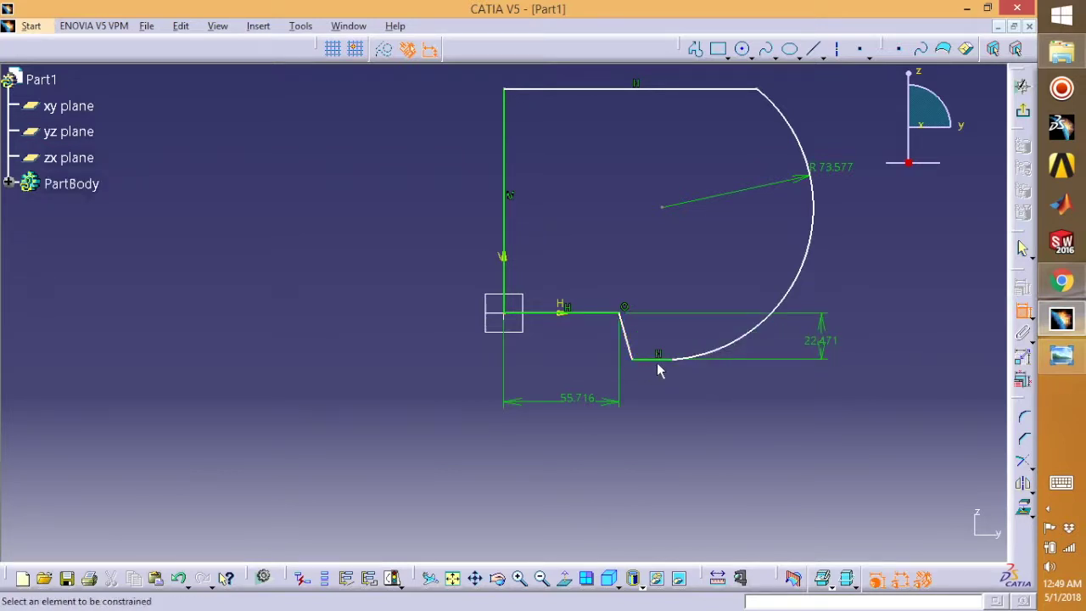
click(655, 360)
click(738, 400)
- Add the 108.131 height, top line length and slanted line angle dimensions
click(504, 169)
click(395, 185)
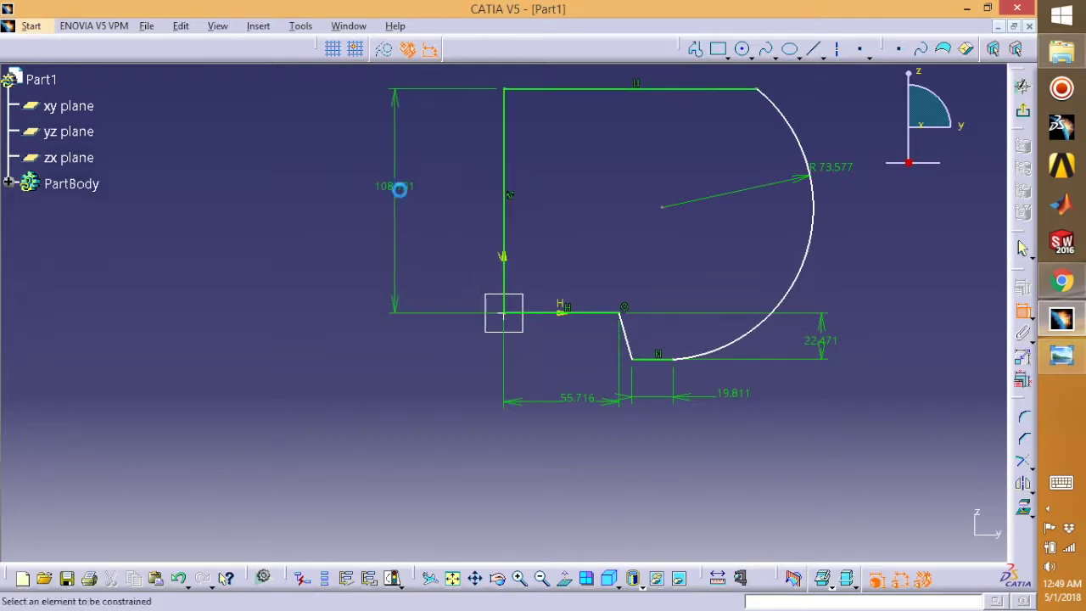
click(618, 89)
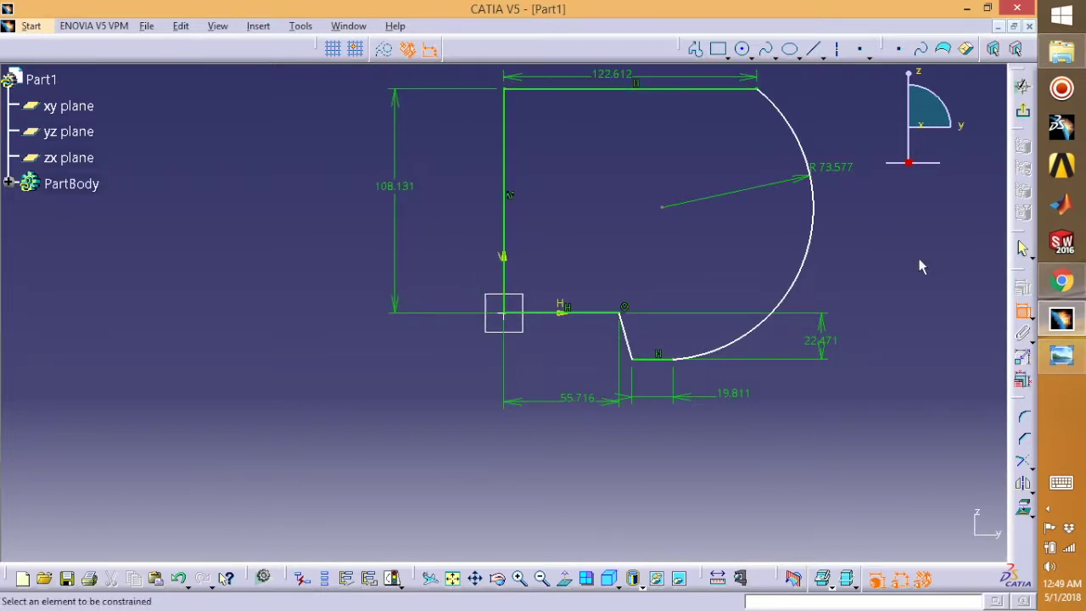
click(626, 339)
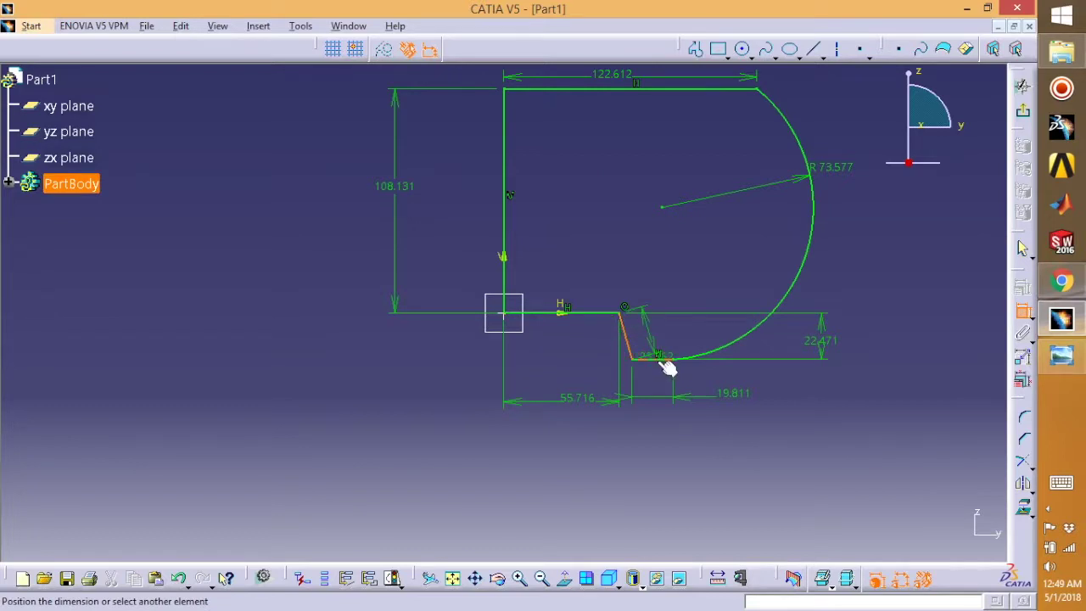
click(656, 338)
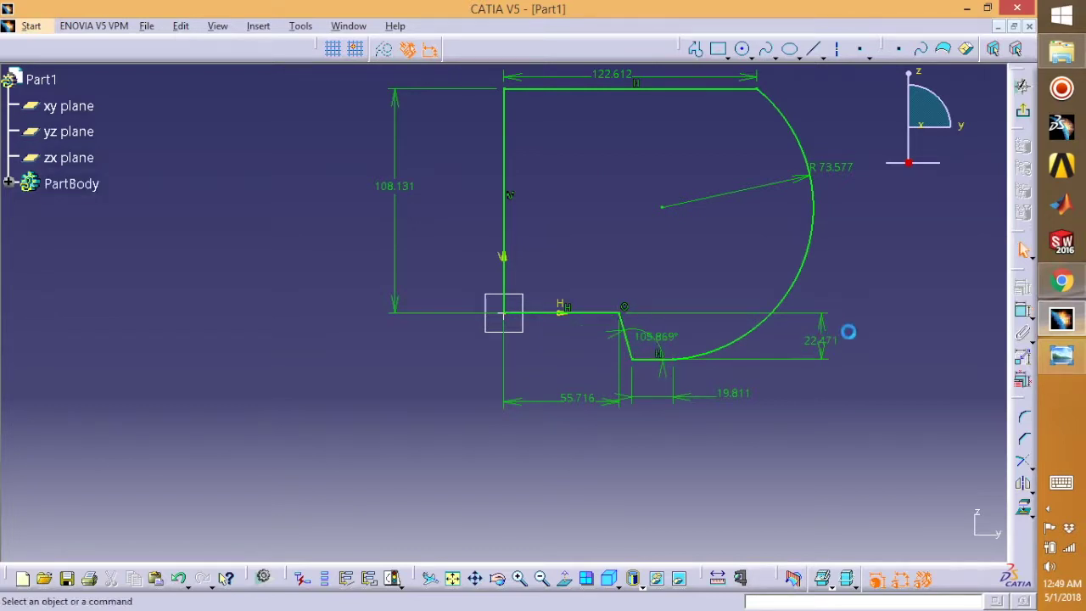
- Change the angle to 110°, the top length to 51 and the height to 101
double_click(654, 341)
text(110)
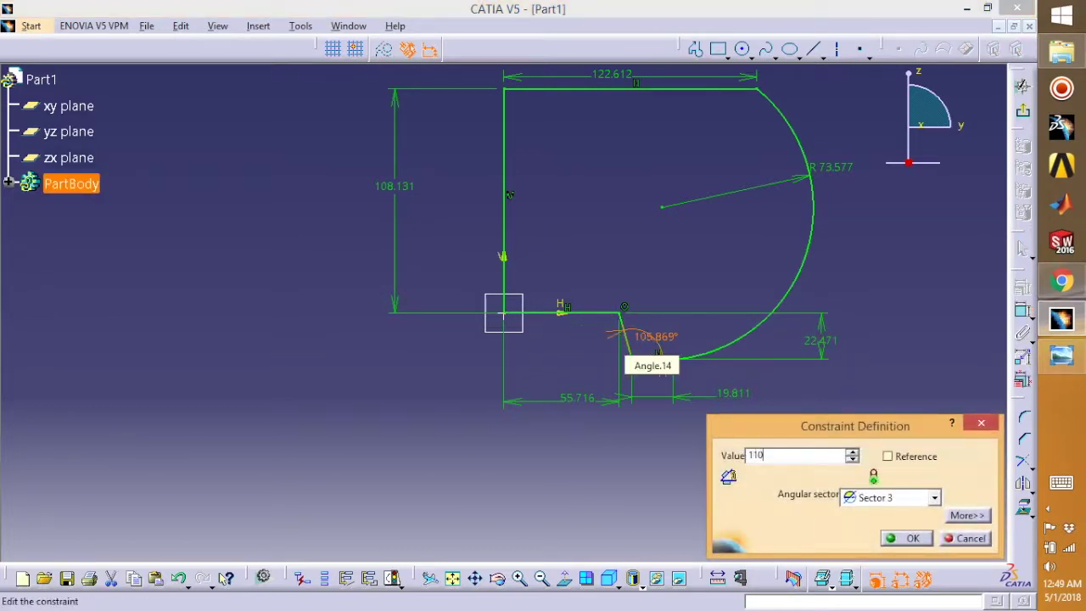
key(Return)
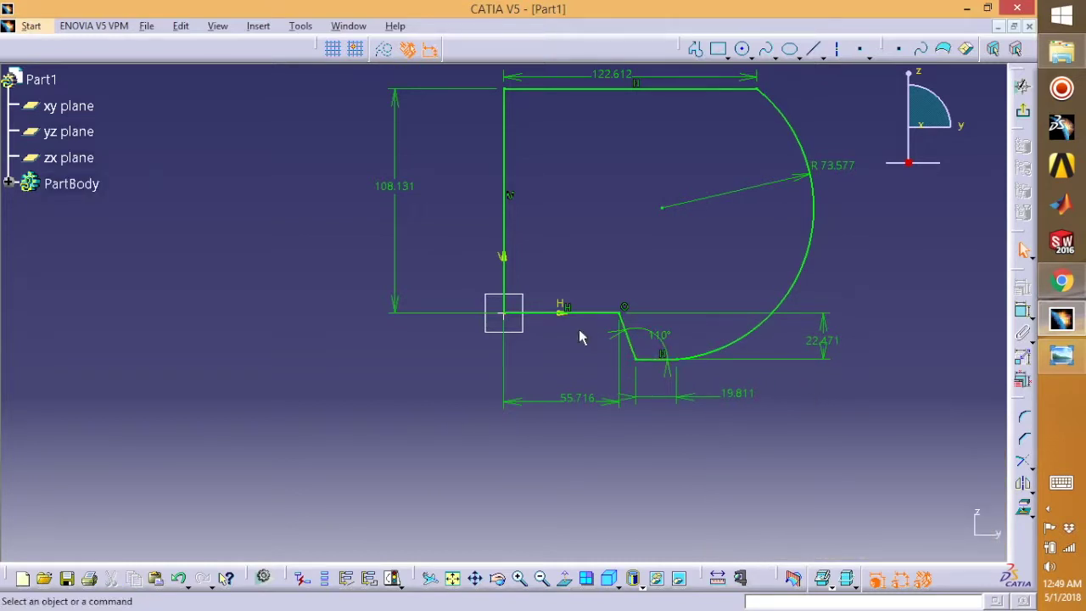
double_click(624, 77)
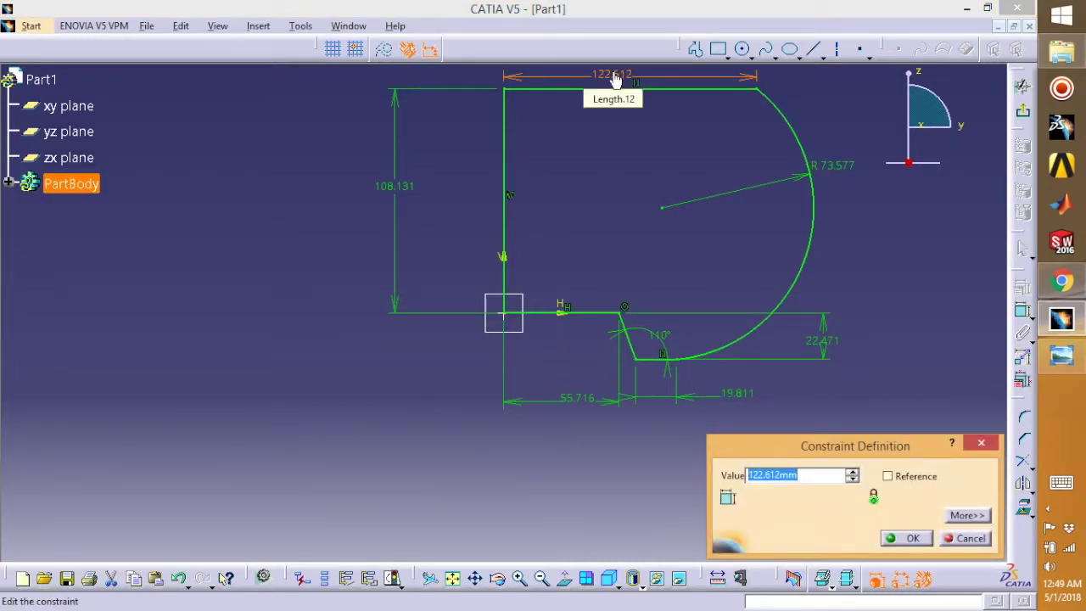
text(51)
key(Return)
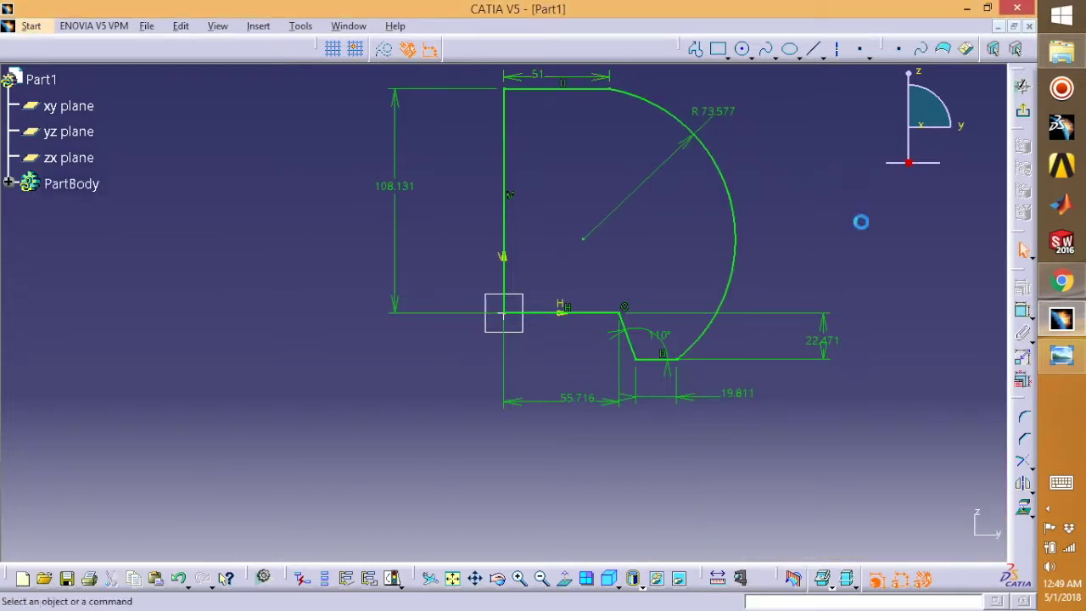
double_click(404, 190)
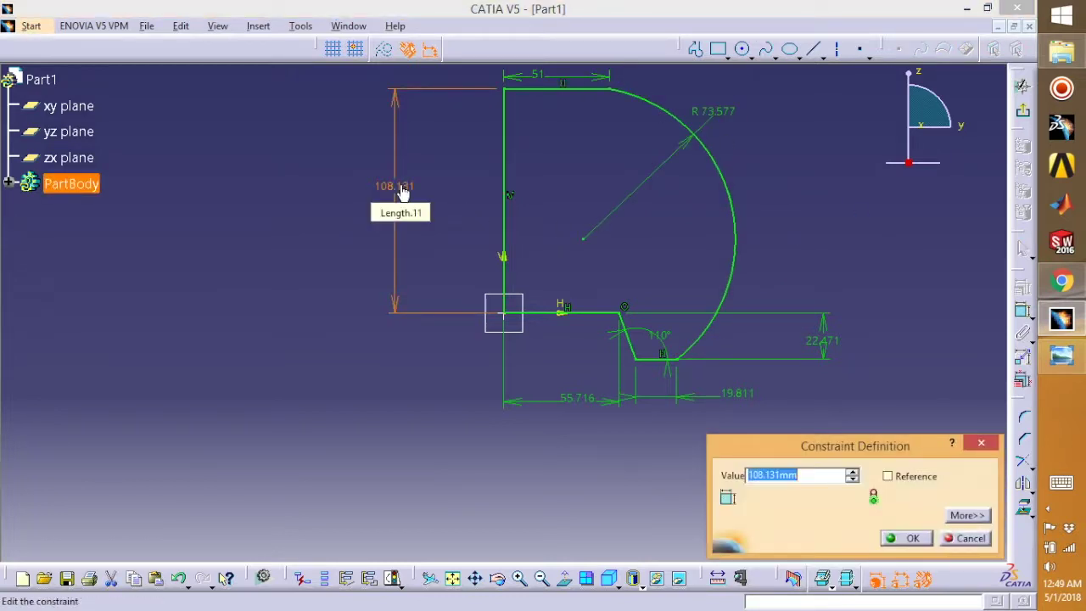
text(101)
key(Return)
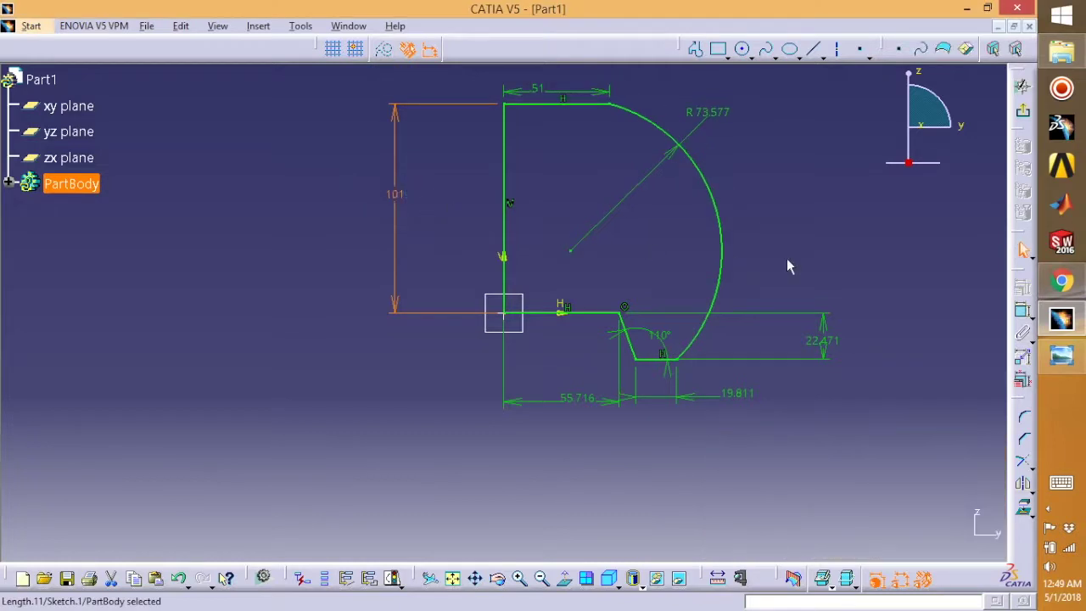
- Set the horizontal step to 4, the vertical offset to 0, the base to 39 and the radius to 303
double_click(736, 392)
text(4)
key(Return)
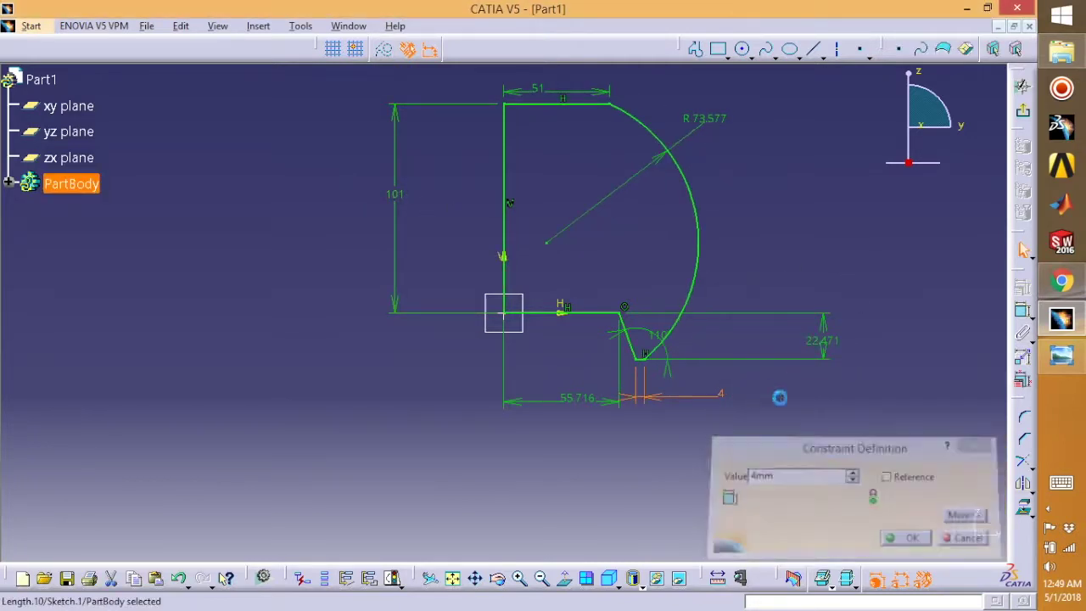
double_click(822, 332)
text(0)
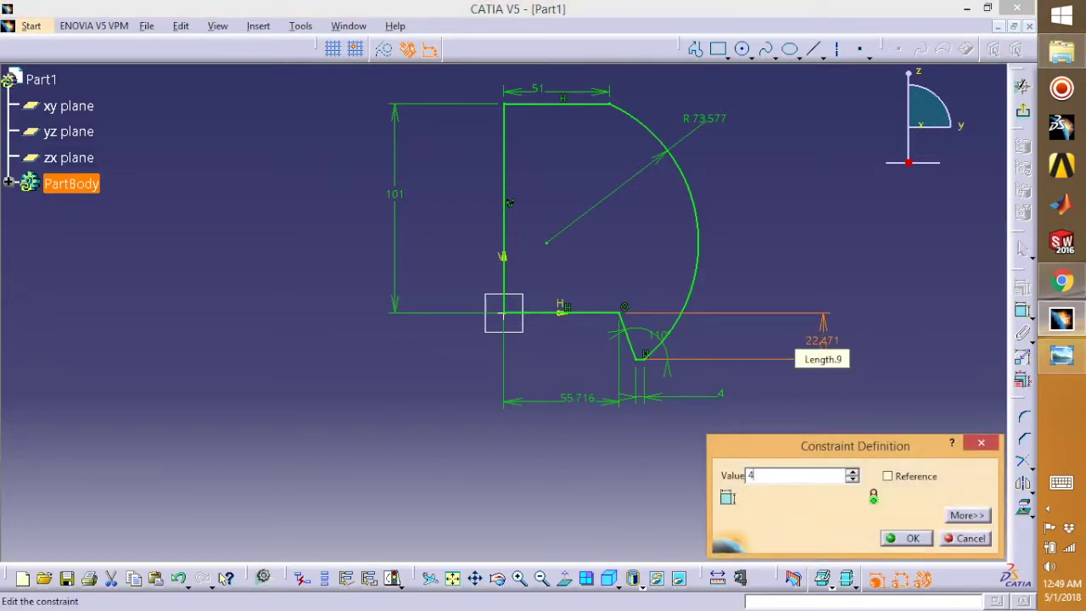
key(Return)
double_click(579, 401)
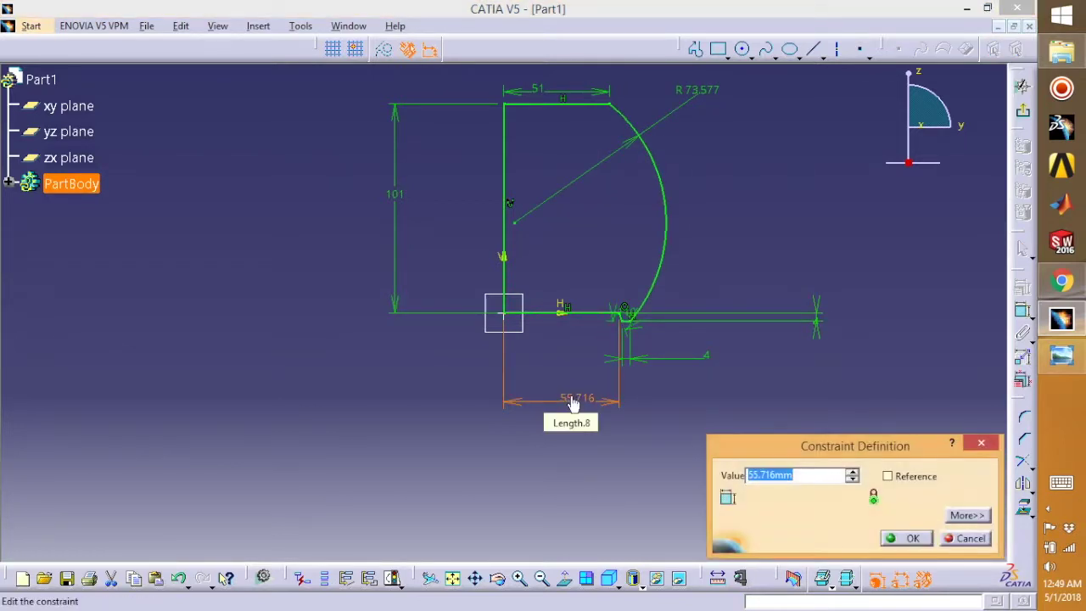
text(39)
key(Return)
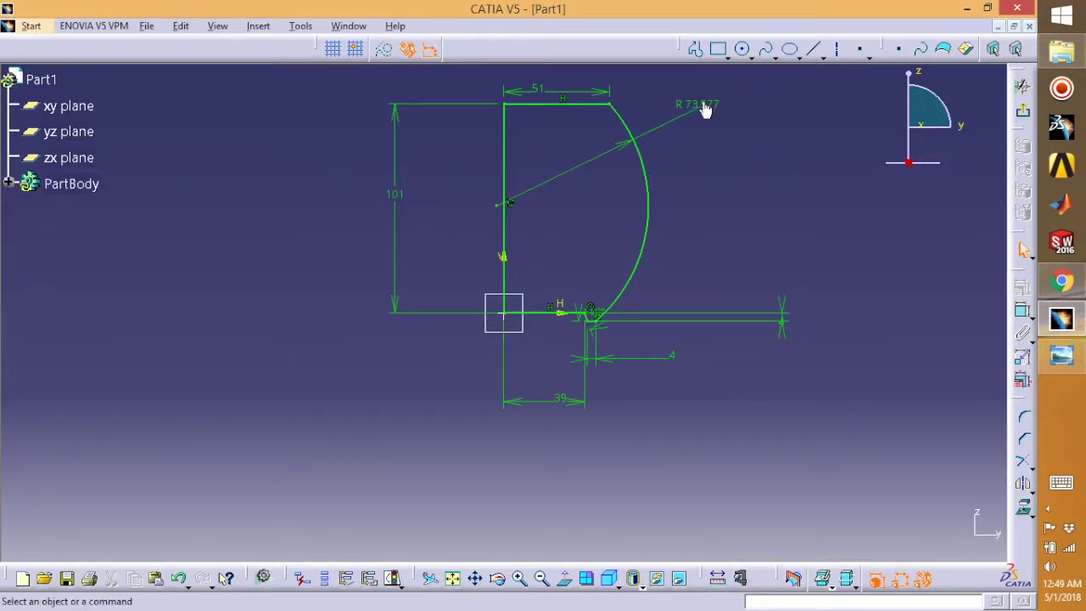
double_click(704, 111)
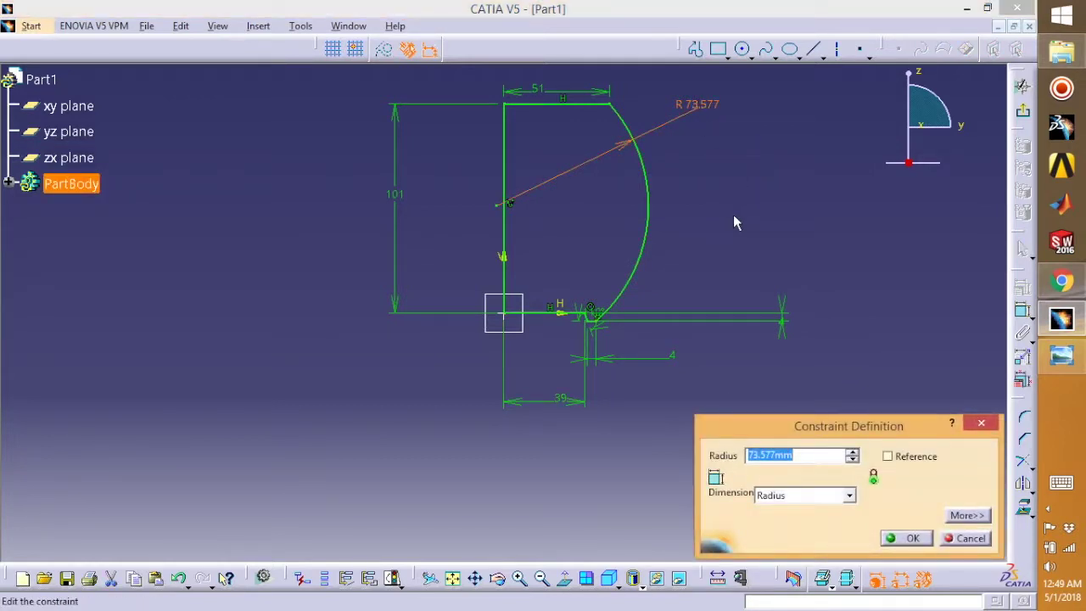
text(303)
key(Return)
click(802, 223)
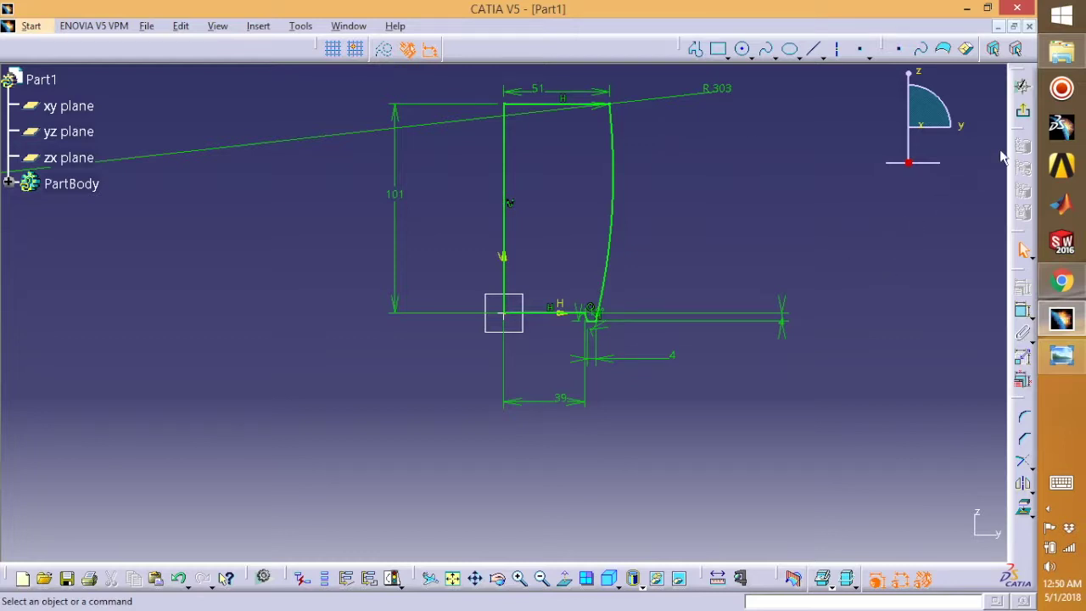
- Exit the sketch and revolve the profile 360° with Shaft into the mug body
click(1023, 110)
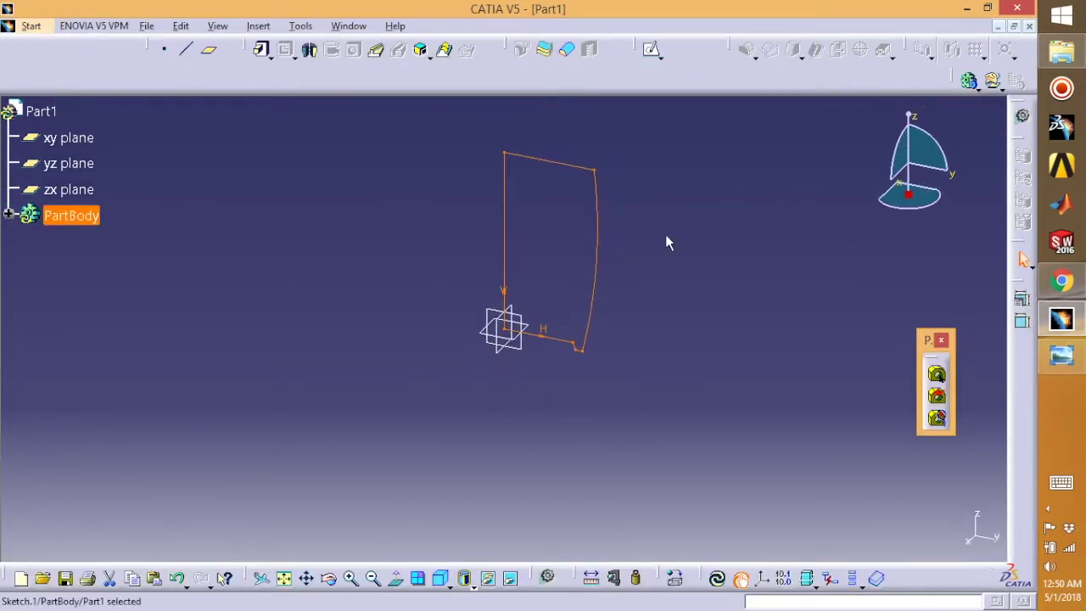
click(310, 49)
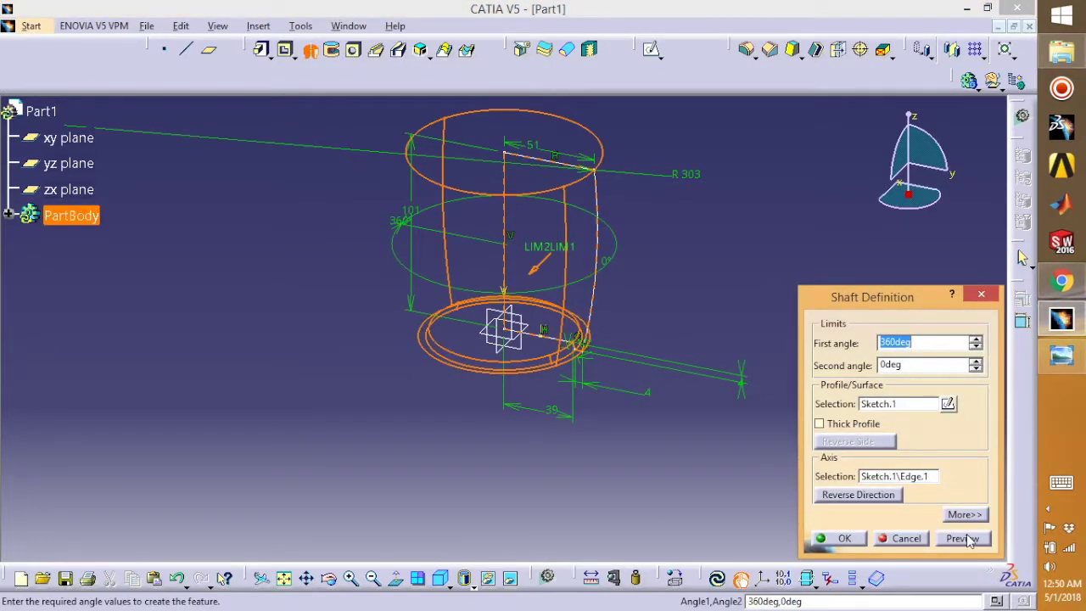
click(967, 540)
click(846, 540)
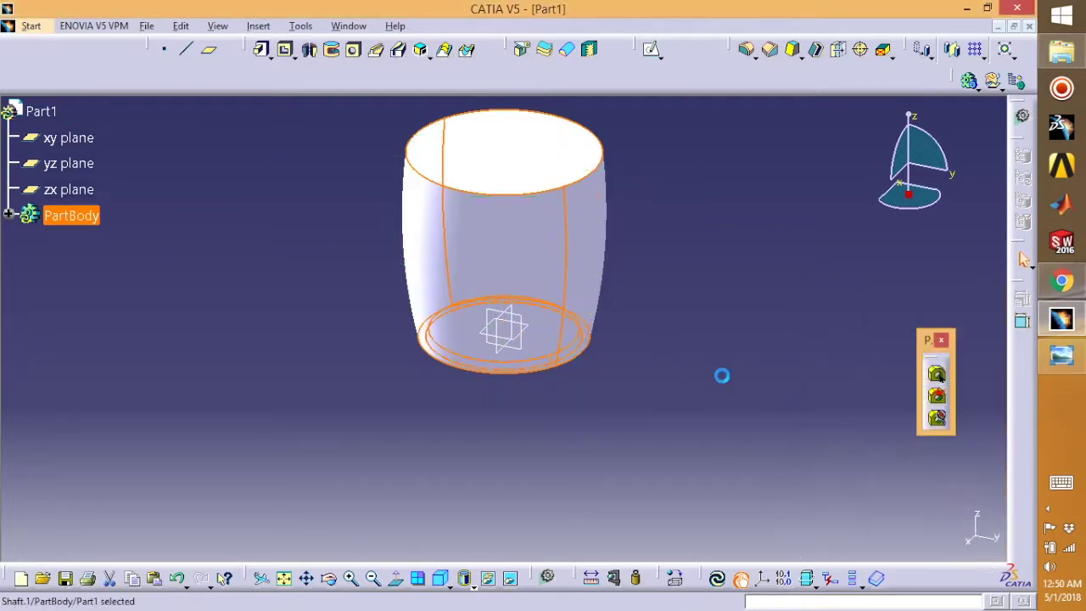
mouse_move(683, 235)
middle_down()
mouse_move(642, 119)
mouse_move(577, 179)
mouse_move(643, 262)
mouse_move(572, 293)
mouse_move(605, 341)
mouse_move(594, 276)
mouse_move(611, 254)
mouse_move(674, 274)
mouse_move(651, 296)
middle_up()
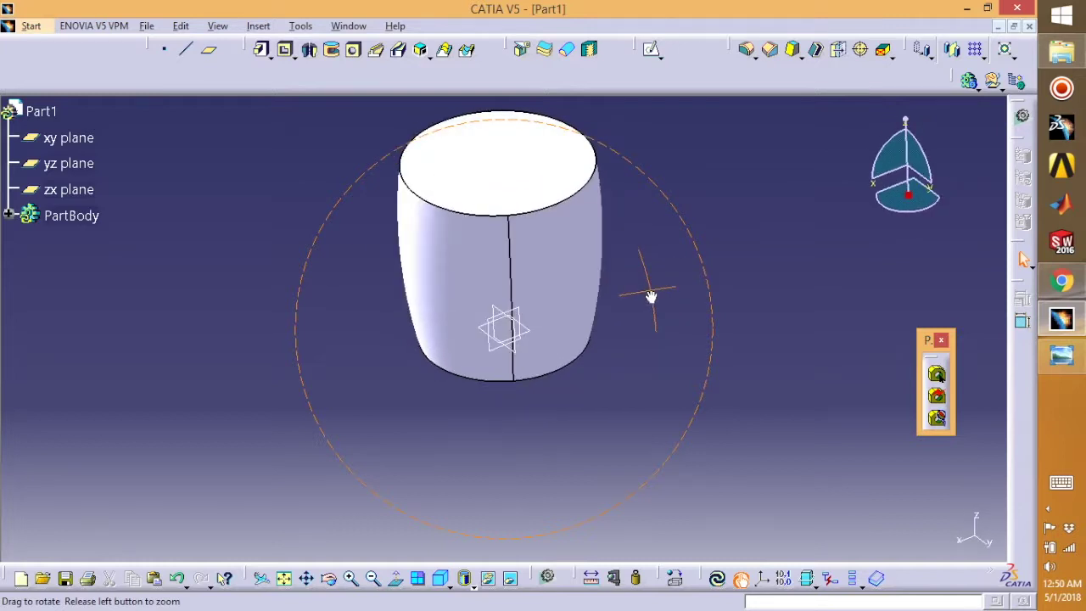
- Sketch a six-point spline on the yz plane looping out from the mug's side as the handle path
click(88, 163)
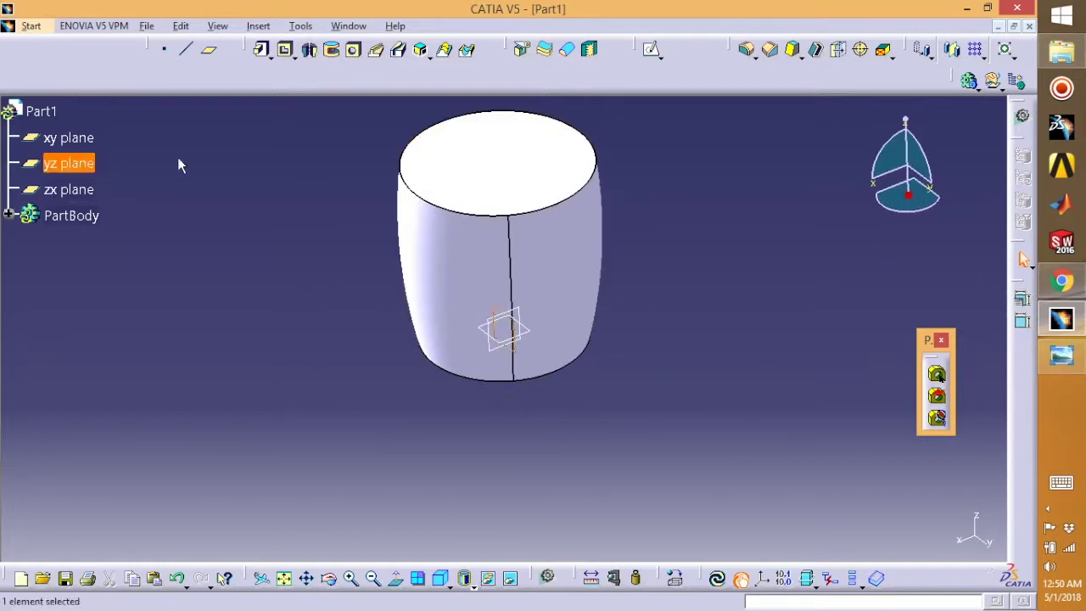
click(653, 52)
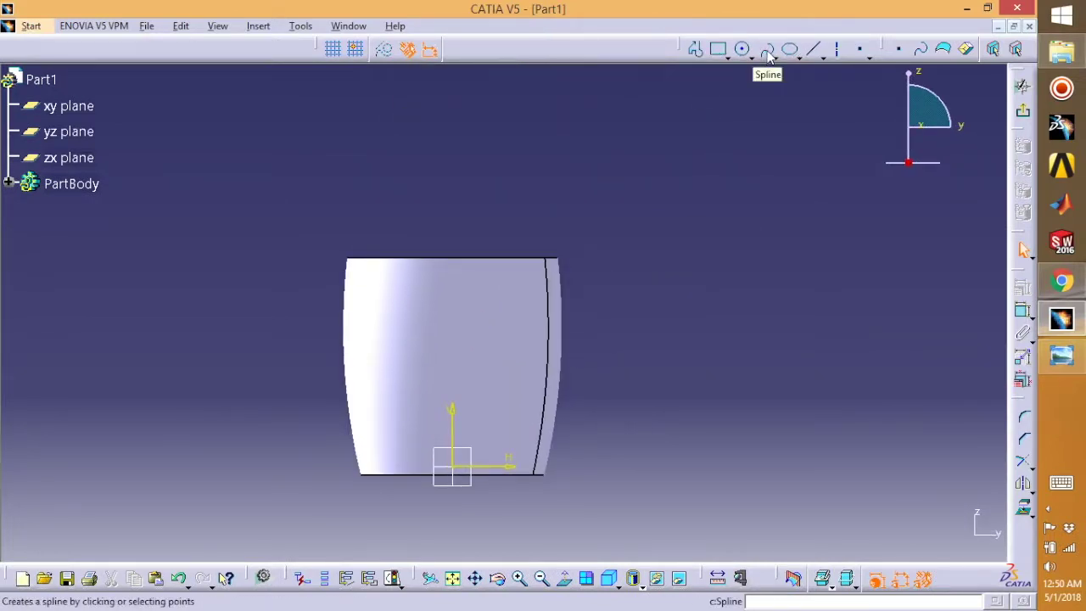
click(768, 51)
click(549, 318)
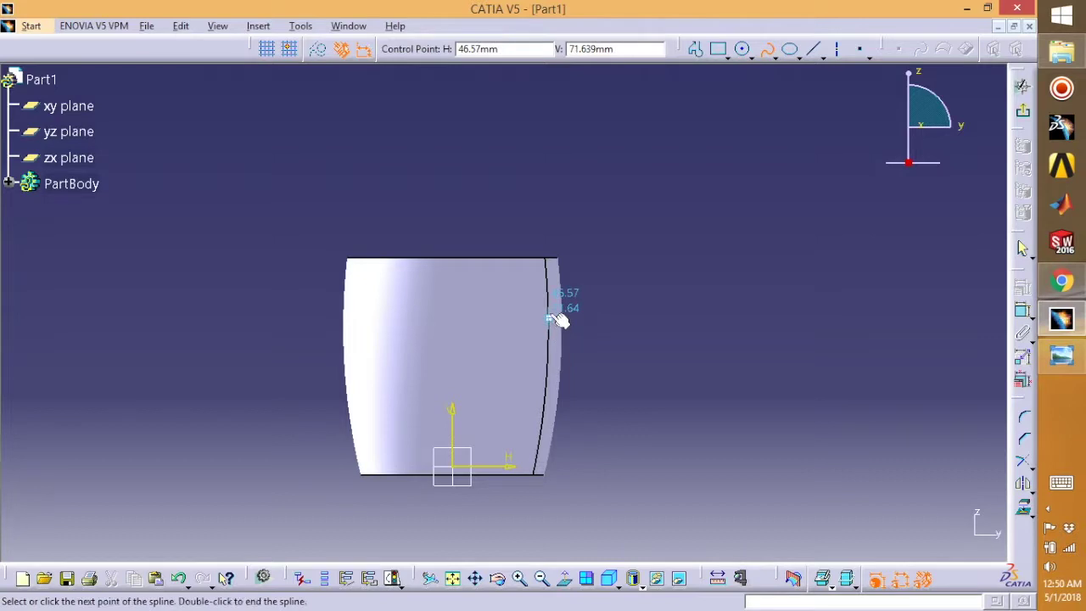
click(587, 286)
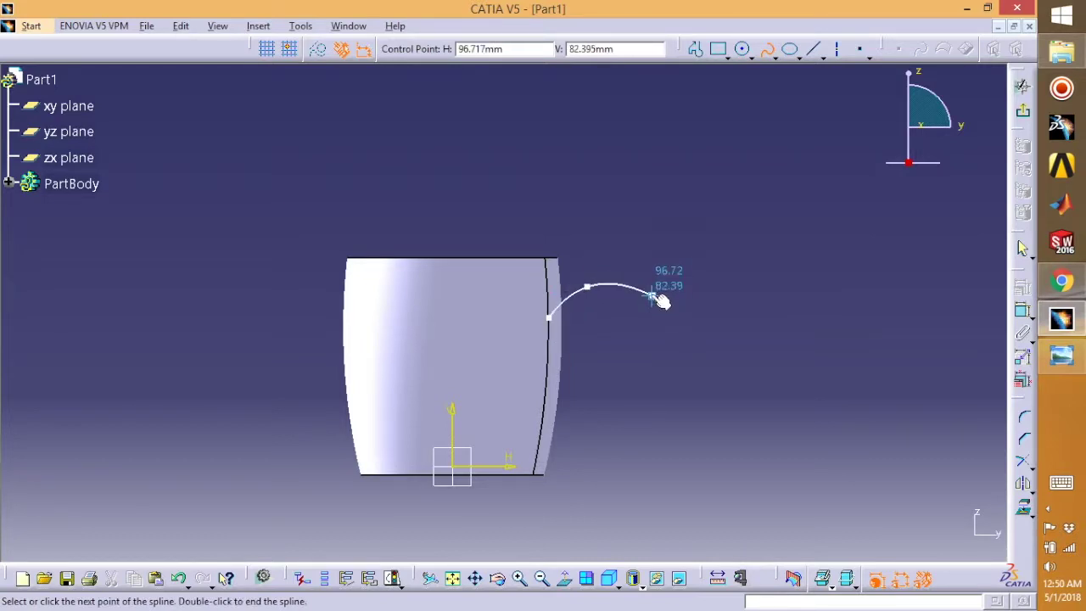
click(654, 286)
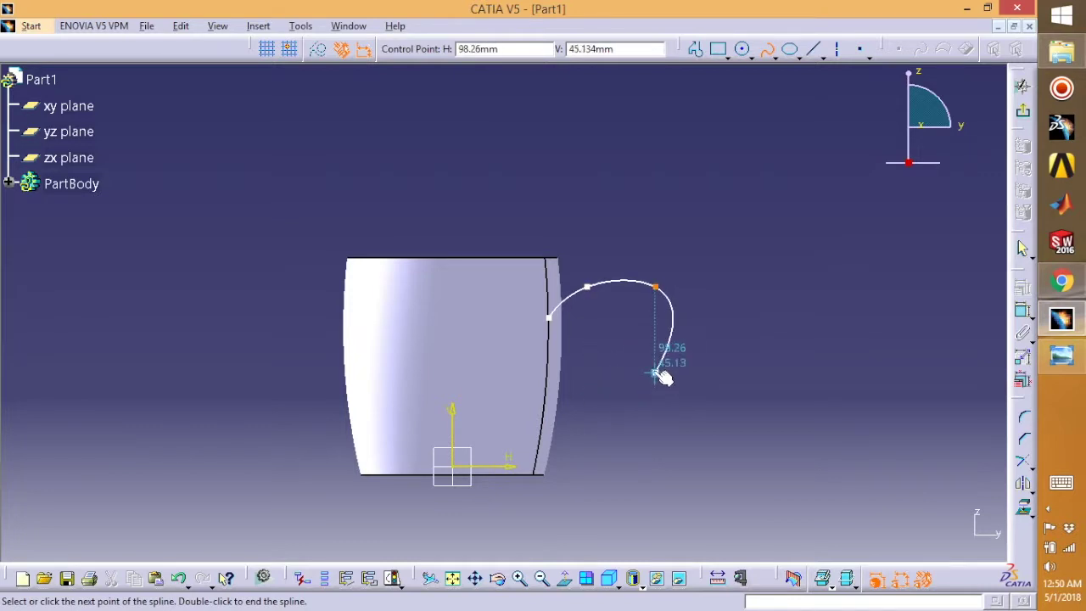
click(643, 375)
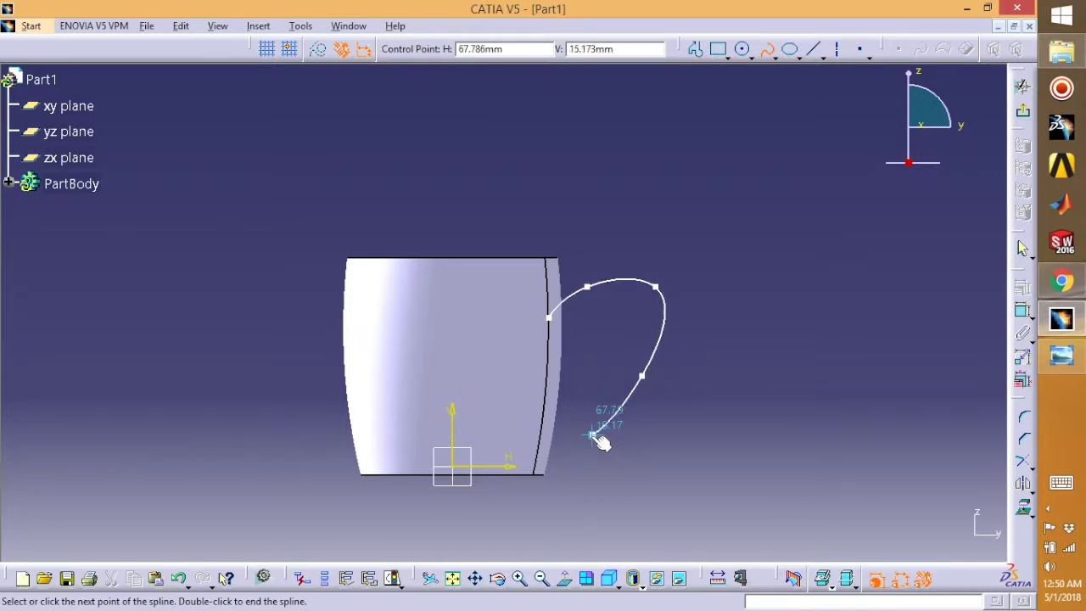
click(592, 435)
click(537, 451)
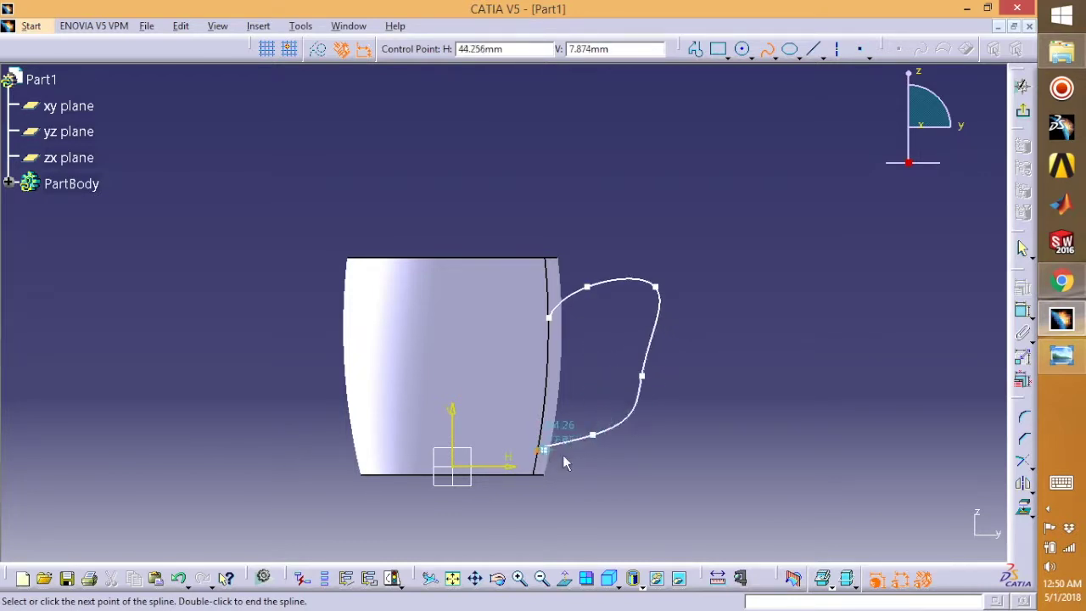
key(Escape)
click(773, 405)
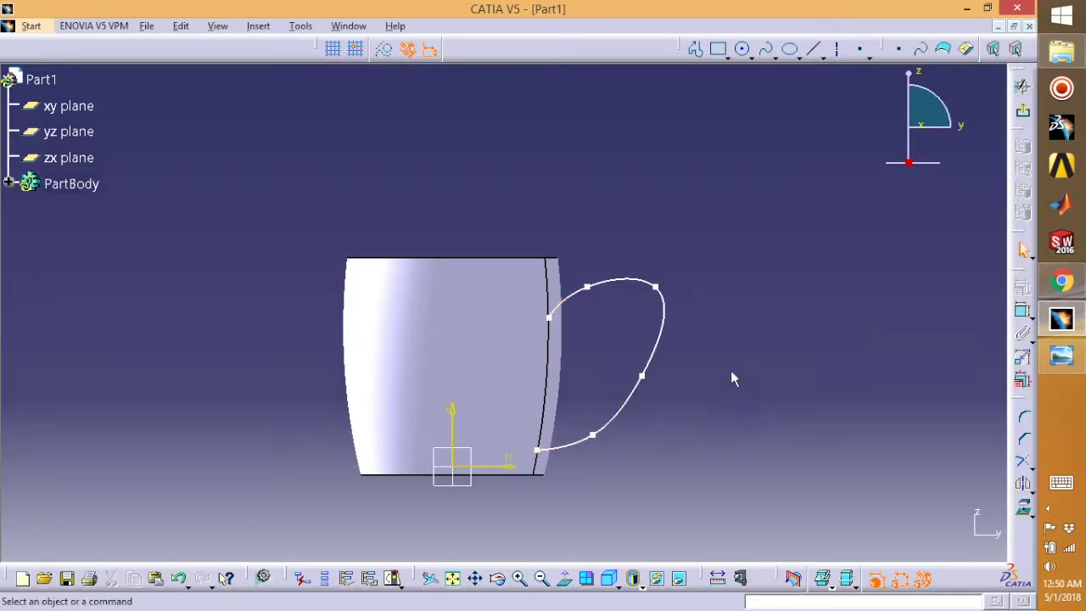
middle_drag(778, 325, 762, 210)
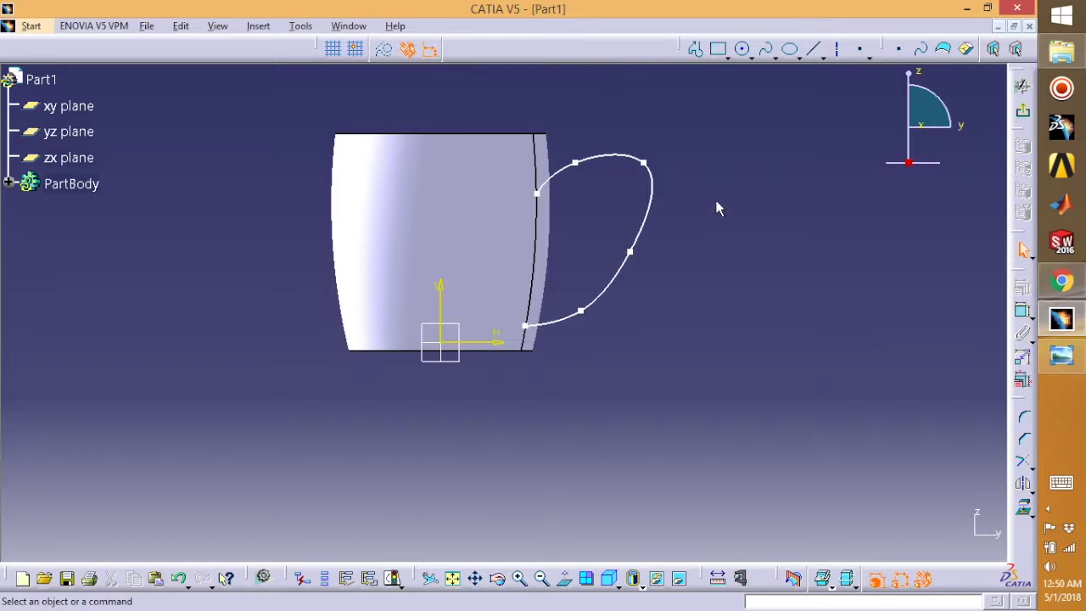
- Drag the spline's points to smooth the handle curve and exit the sketch
click(654, 166)
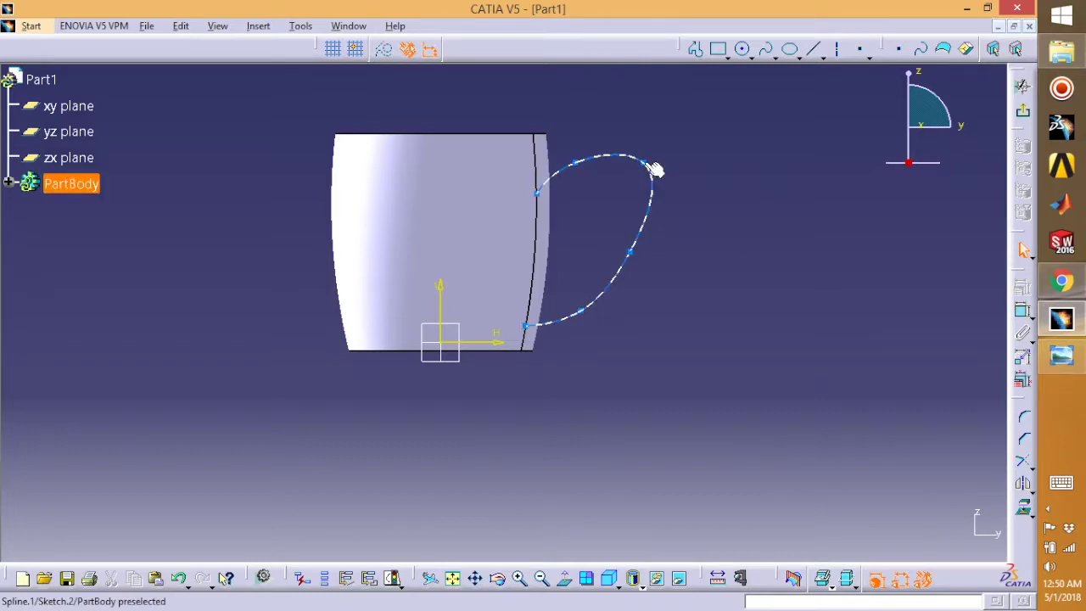
click(666, 248)
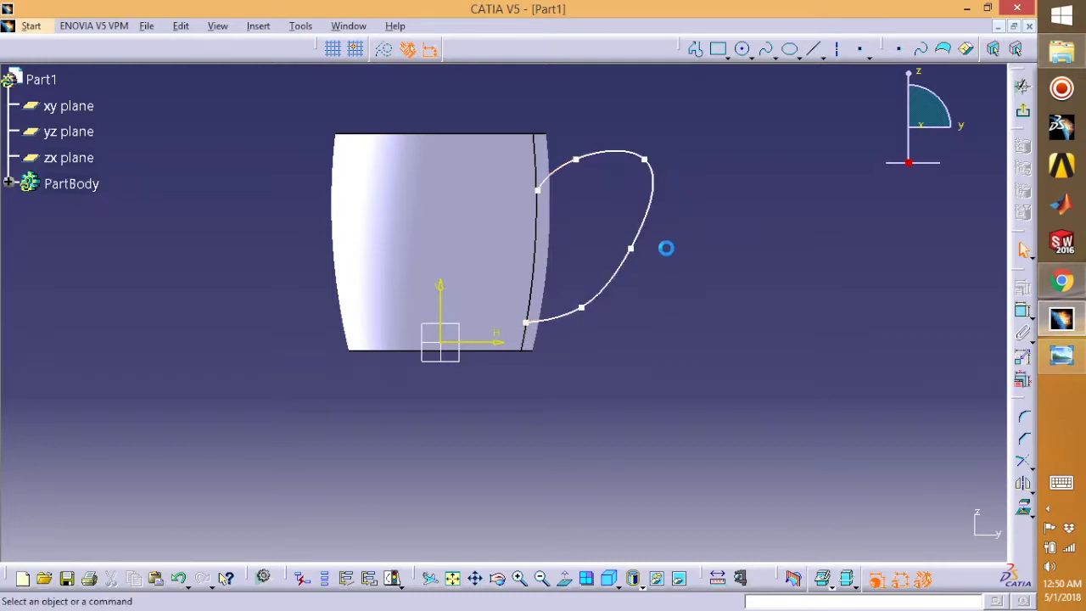
drag(633, 250, 620, 256)
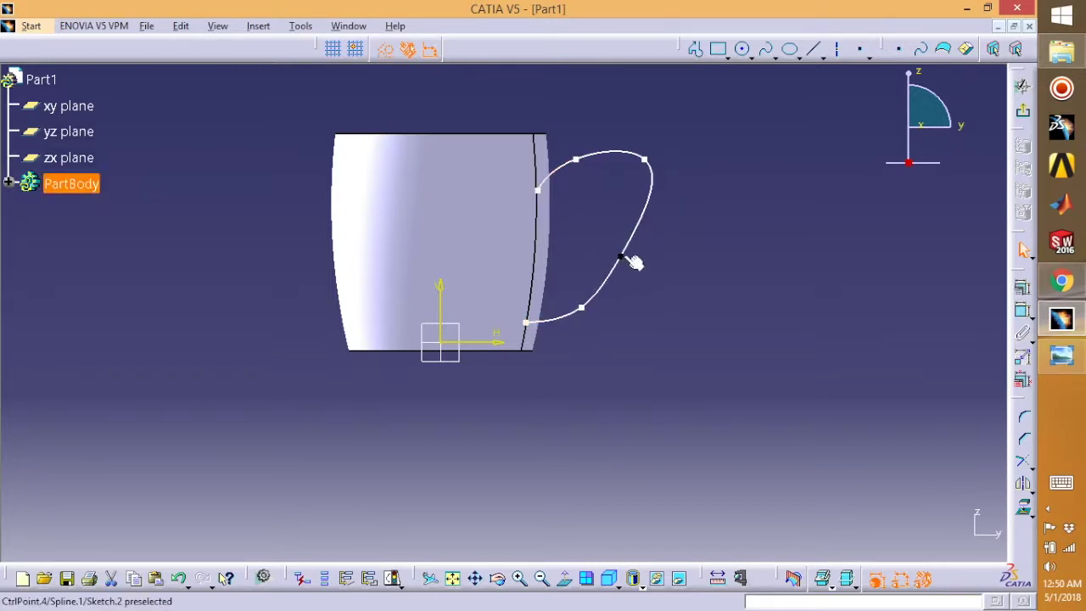
drag(644, 160, 620, 177)
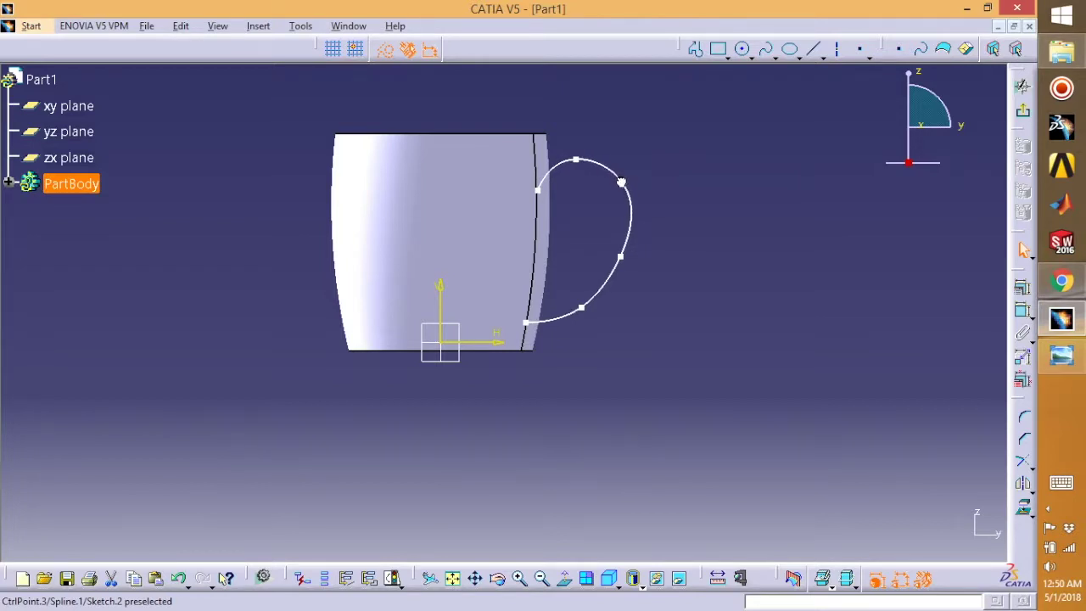
drag(577, 161, 579, 166)
drag(582, 307, 576, 310)
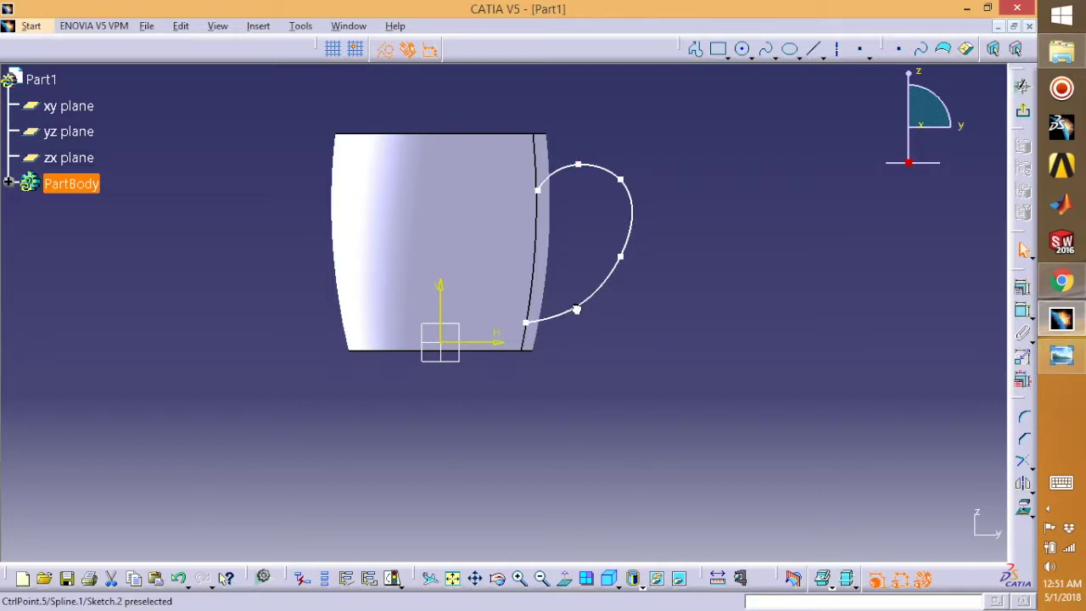
click(1022, 111)
- Create a plane normal to the Sketch.2 handle curve at its upper end point
click(771, 248)
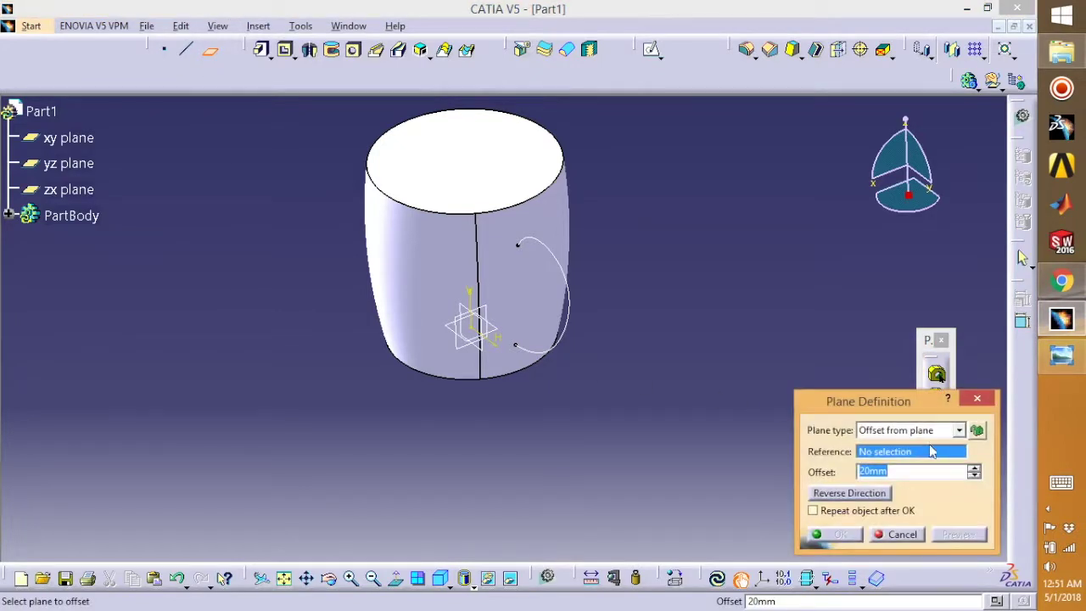
click(959, 431)
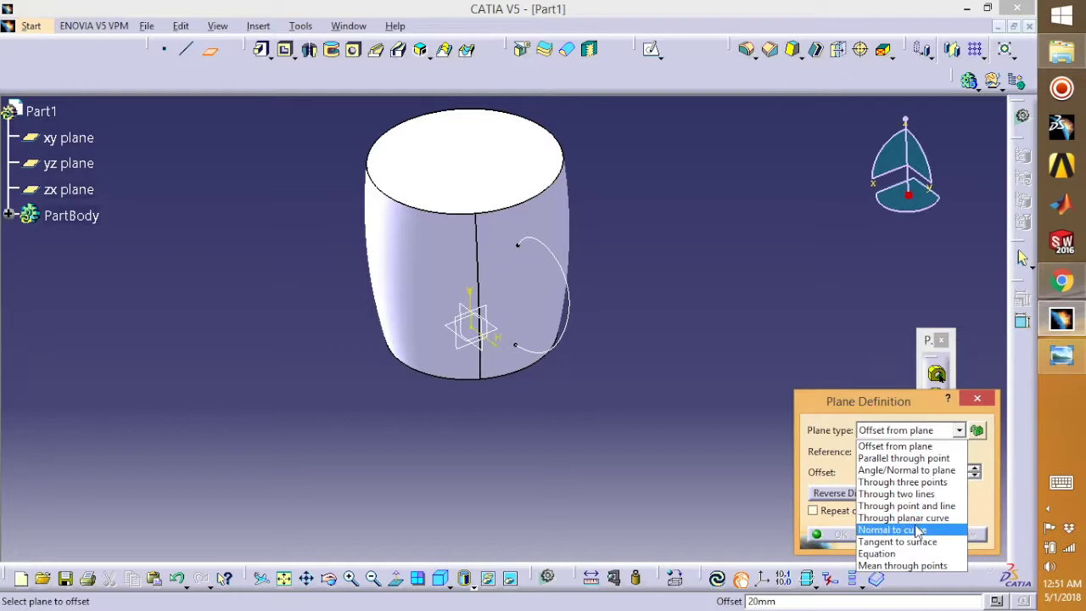
click(918, 531)
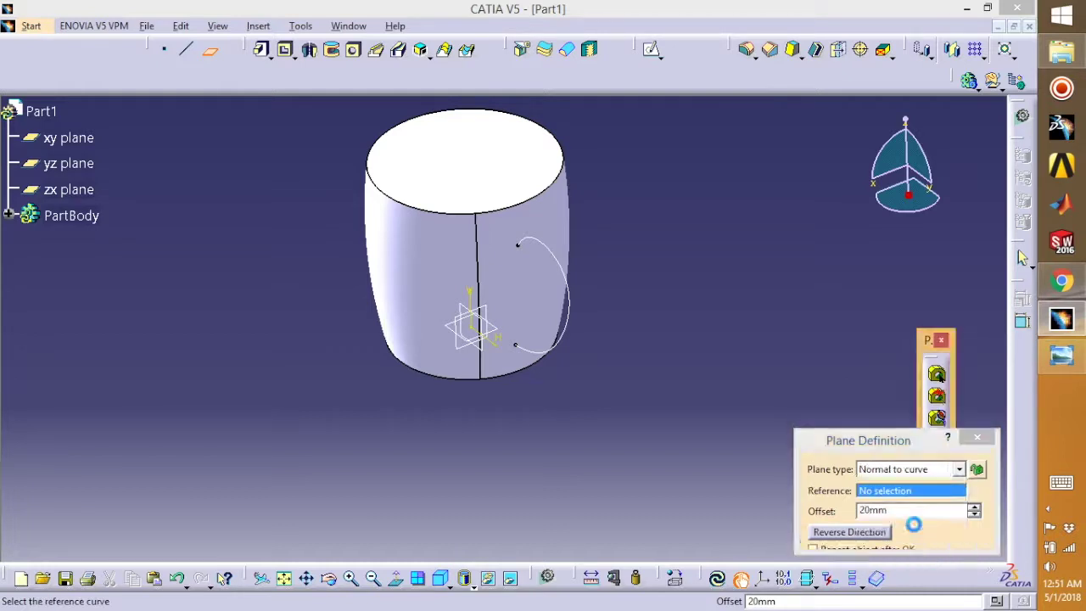
click(557, 255)
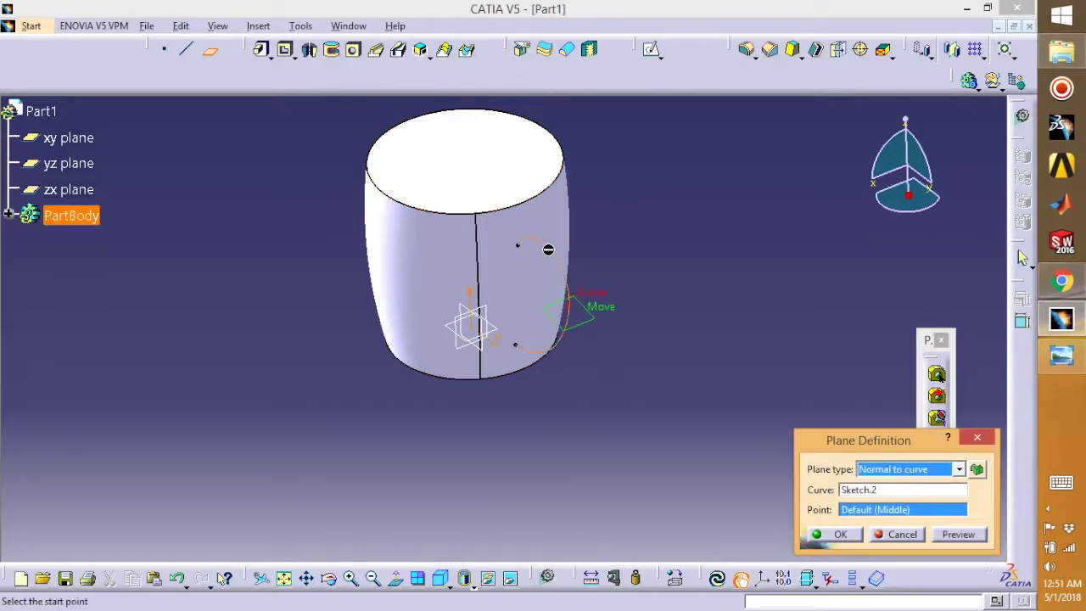
click(521, 247)
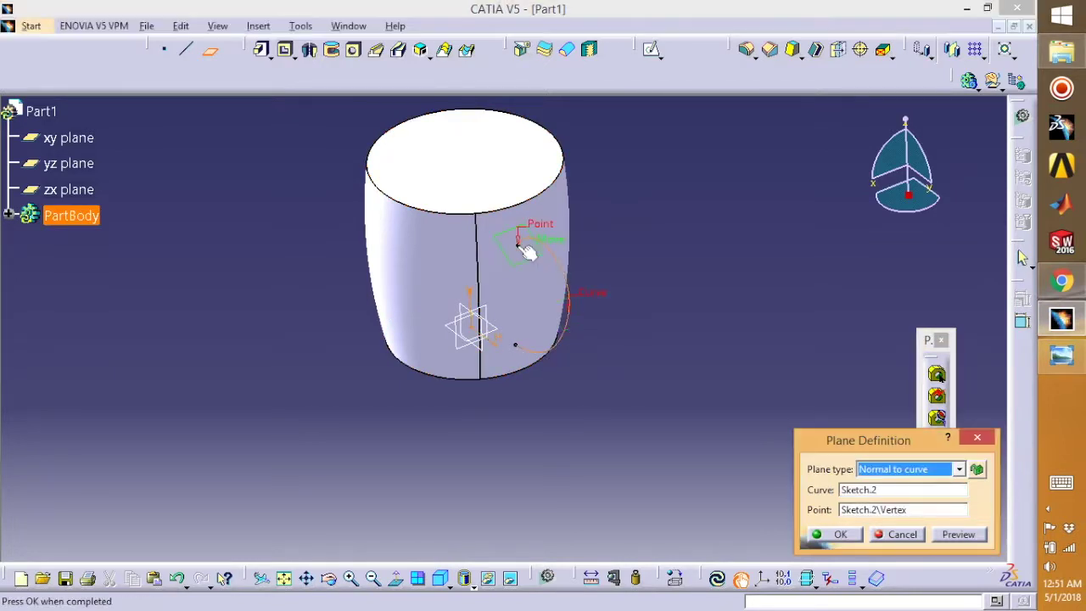
click(838, 534)
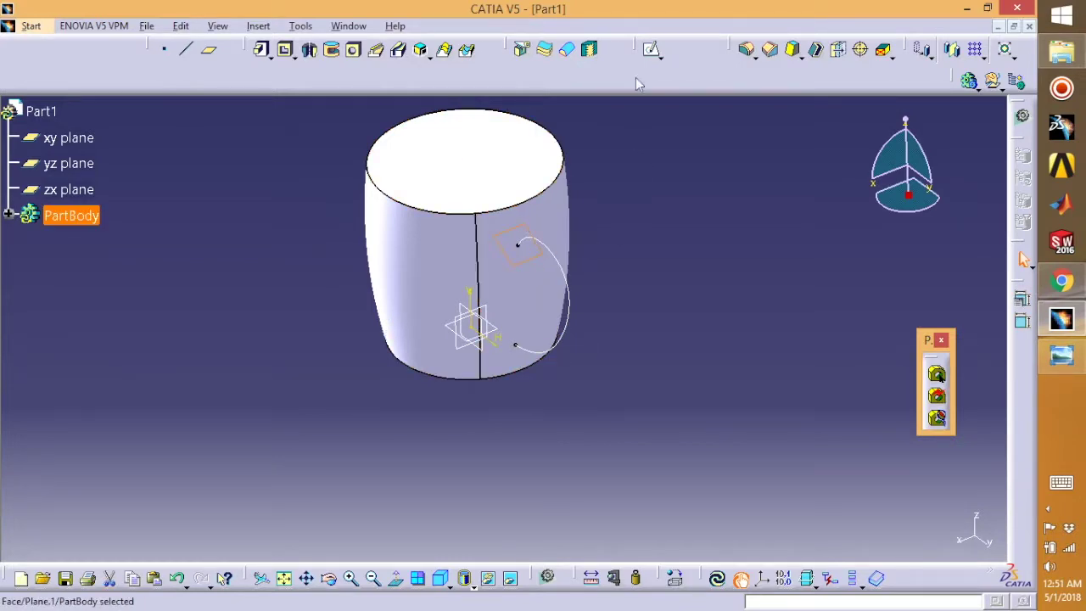
- Start a sketch on the new plane and draw an ellipse beside the mug
click(651, 50)
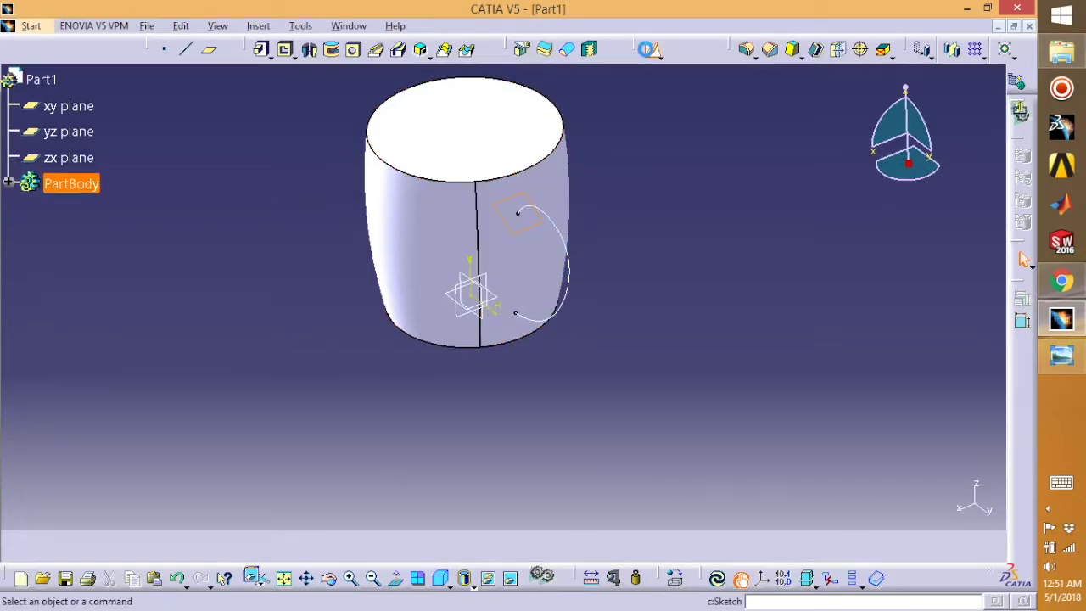
click(522, 213)
middle_drag(524, 338, 648, 357)
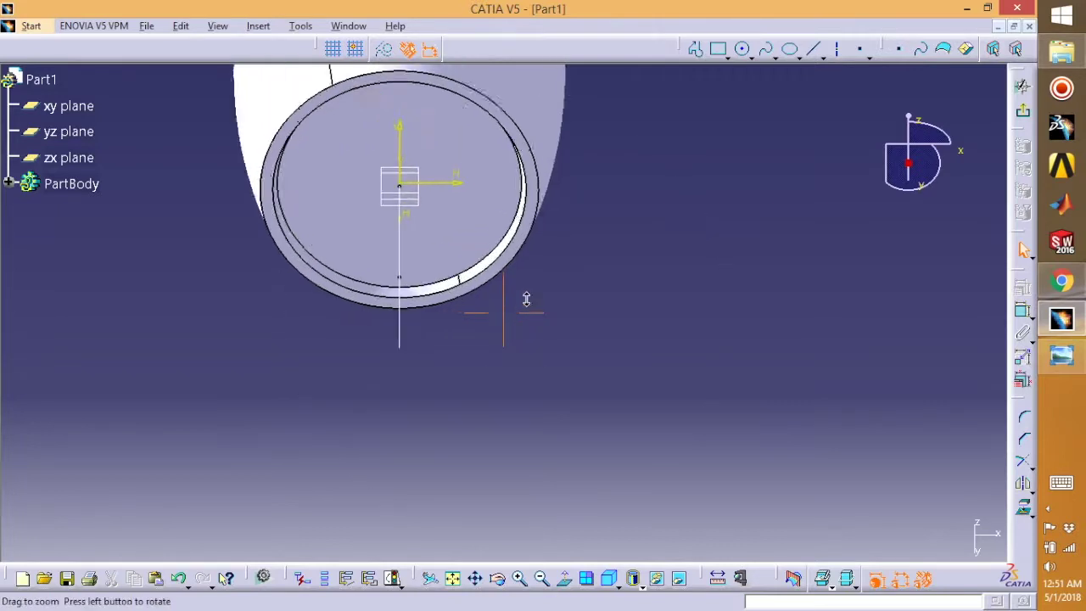
click(719, 48)
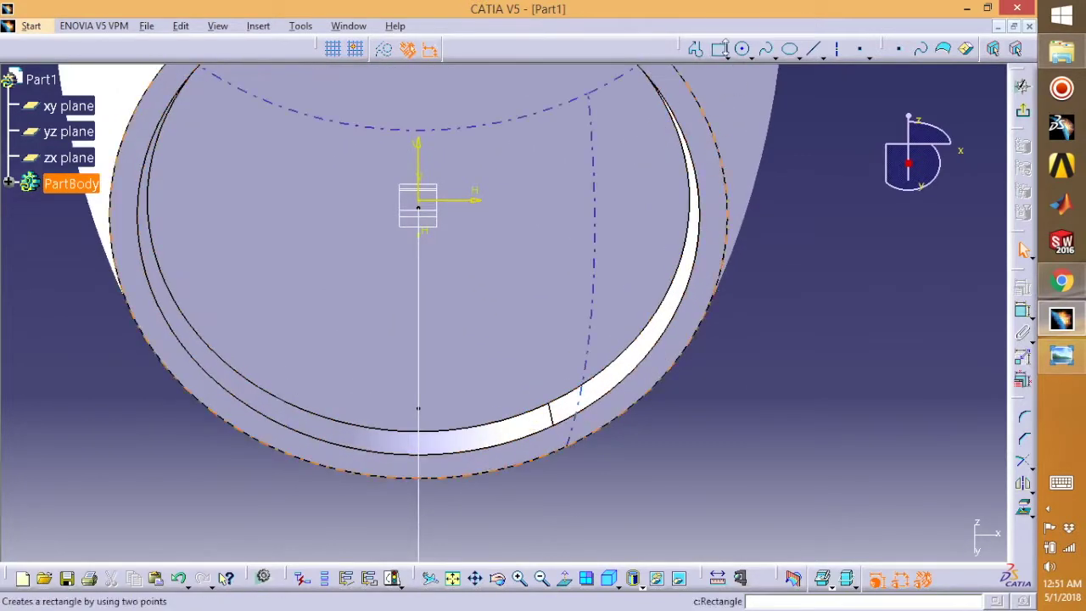
click(791, 50)
click(798, 266)
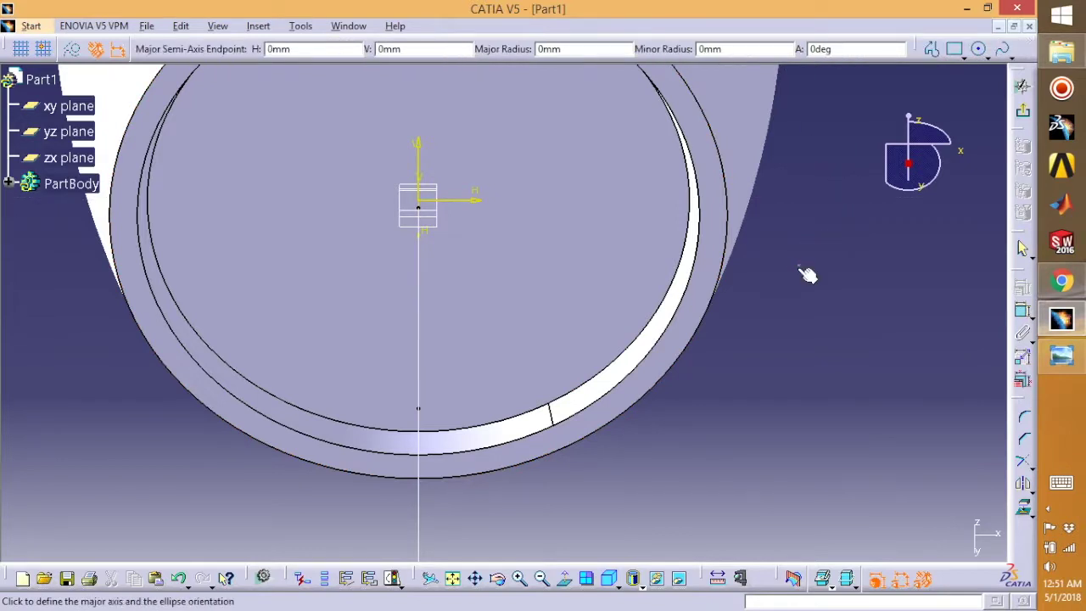
click(846, 266)
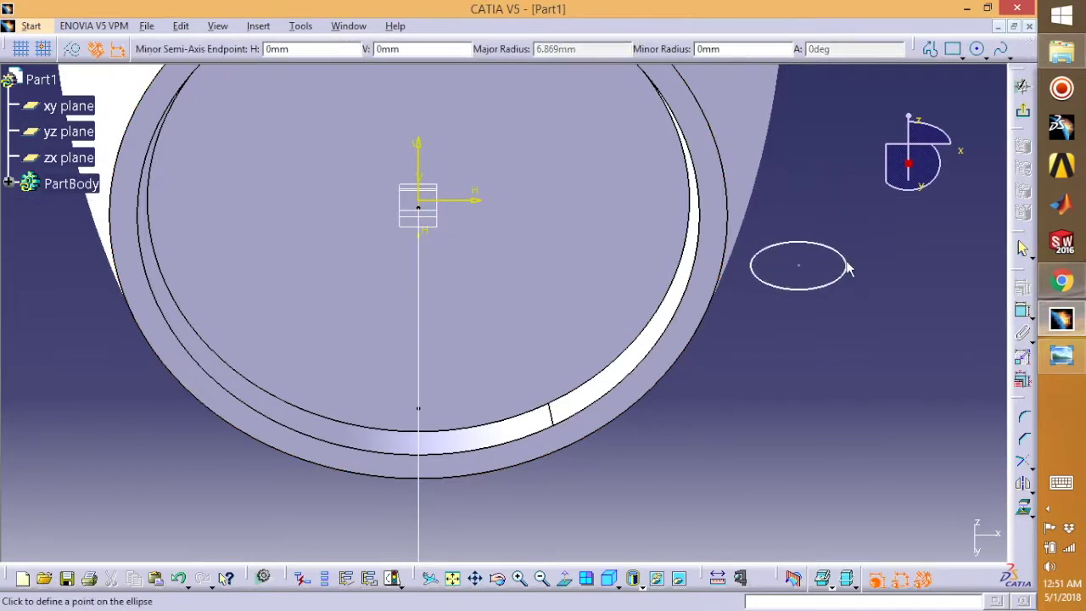
click(799, 239)
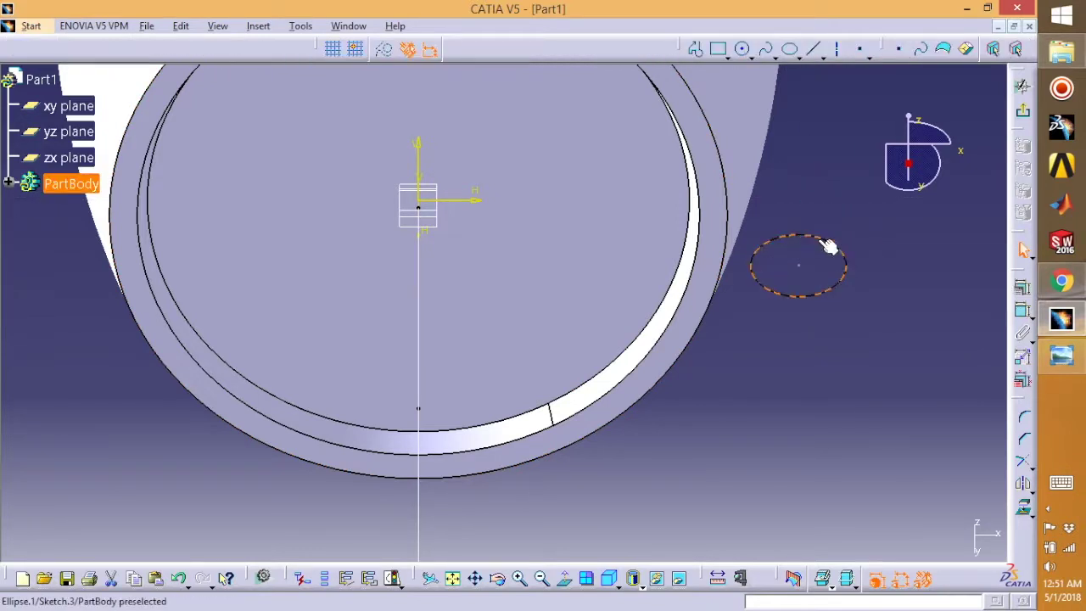
- Constrain the ellipse's semimajor and semiminor axes and set them to 14 and 6
click(1023, 291)
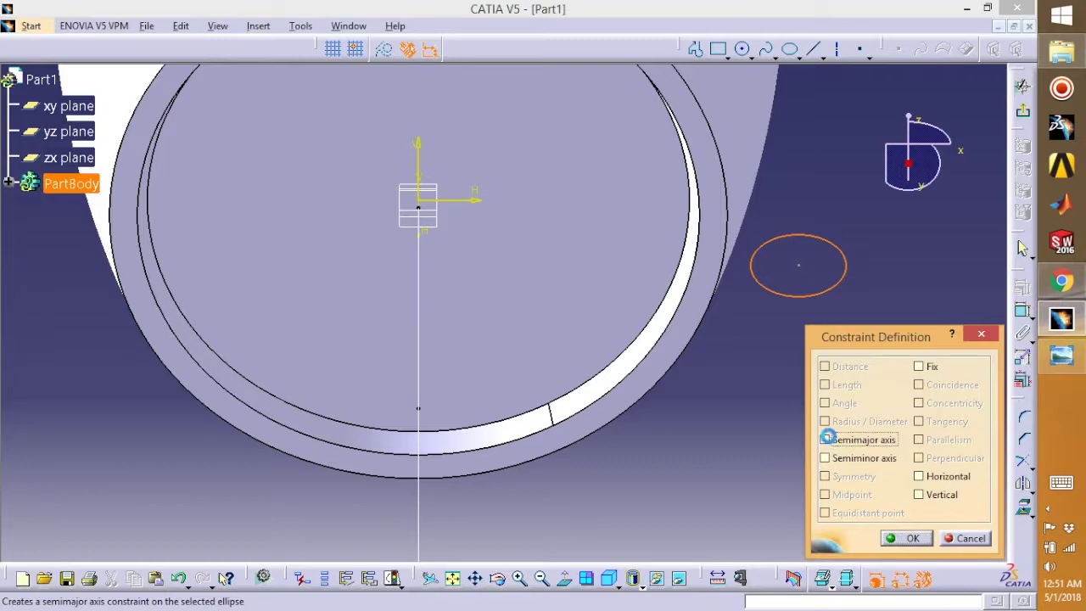
click(825, 439)
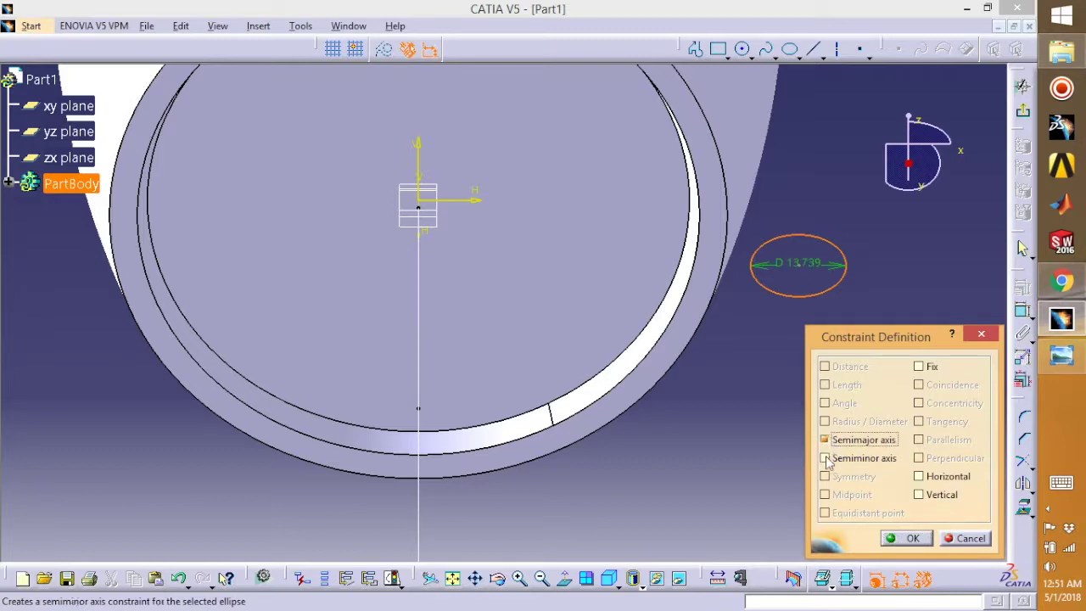
click(906, 541)
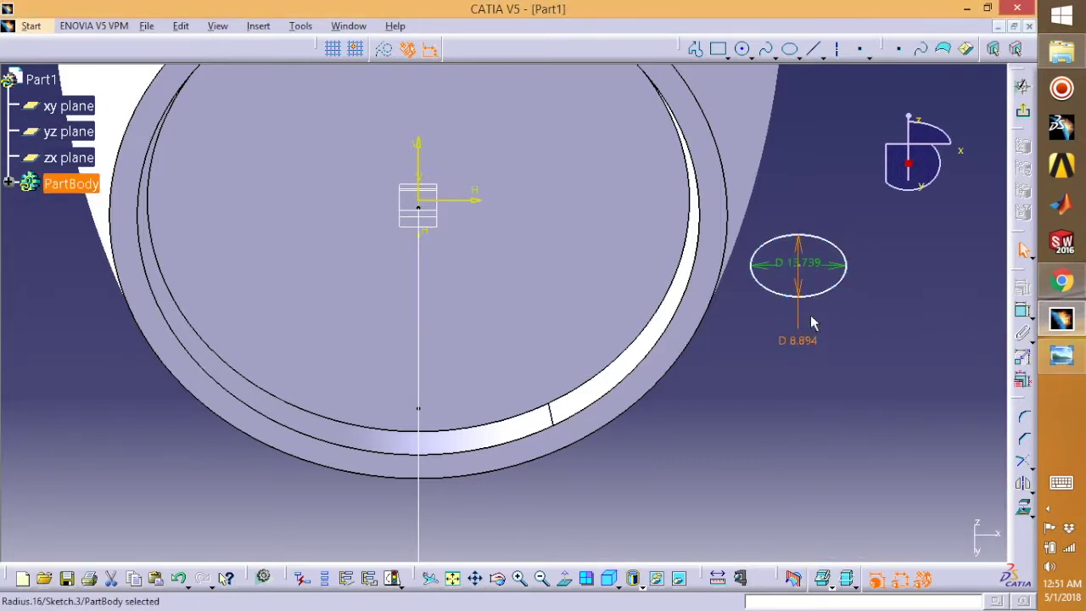
click(819, 263)
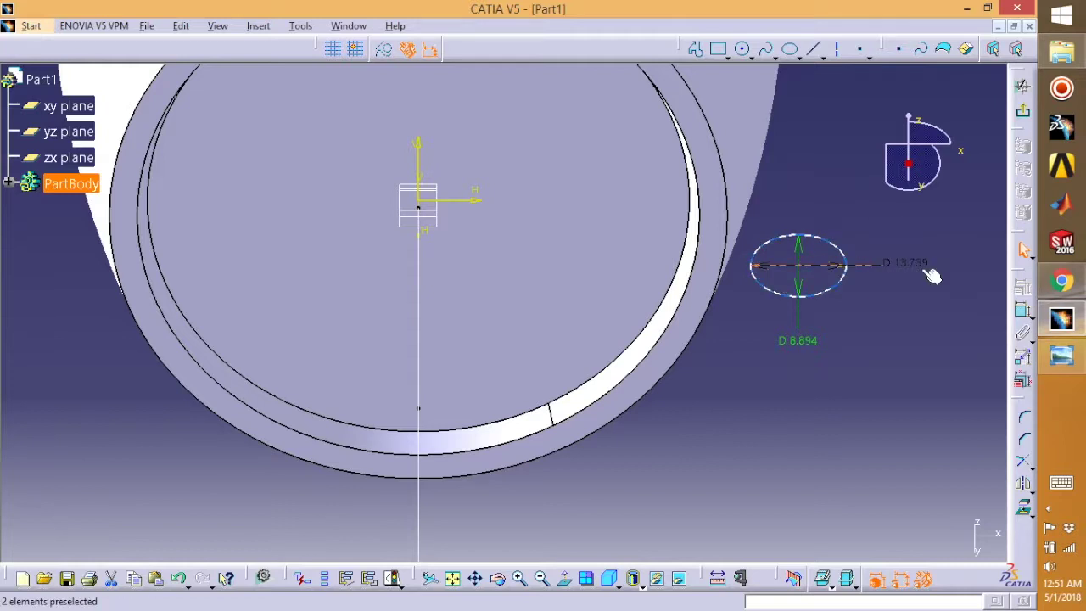
double_click(912, 262)
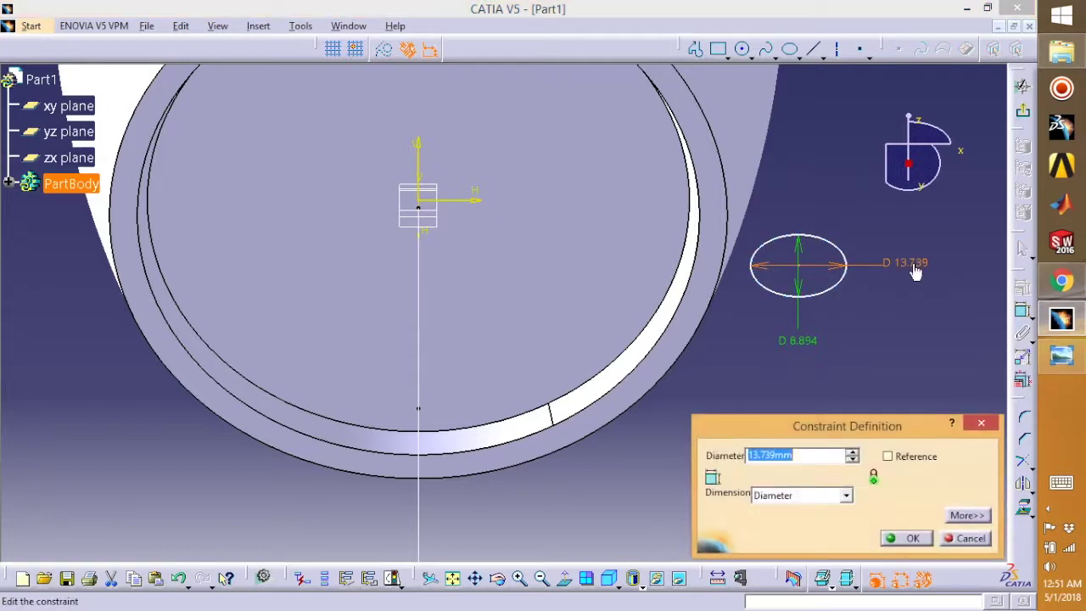
text(14)
key(Return)
double_click(807, 346)
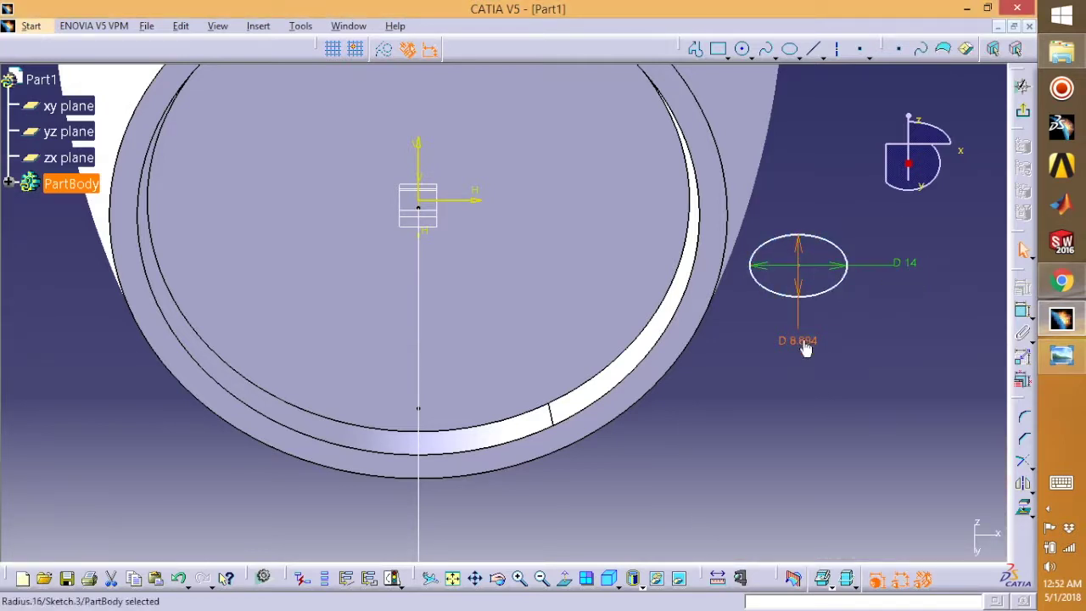
text(6)
key(Return)
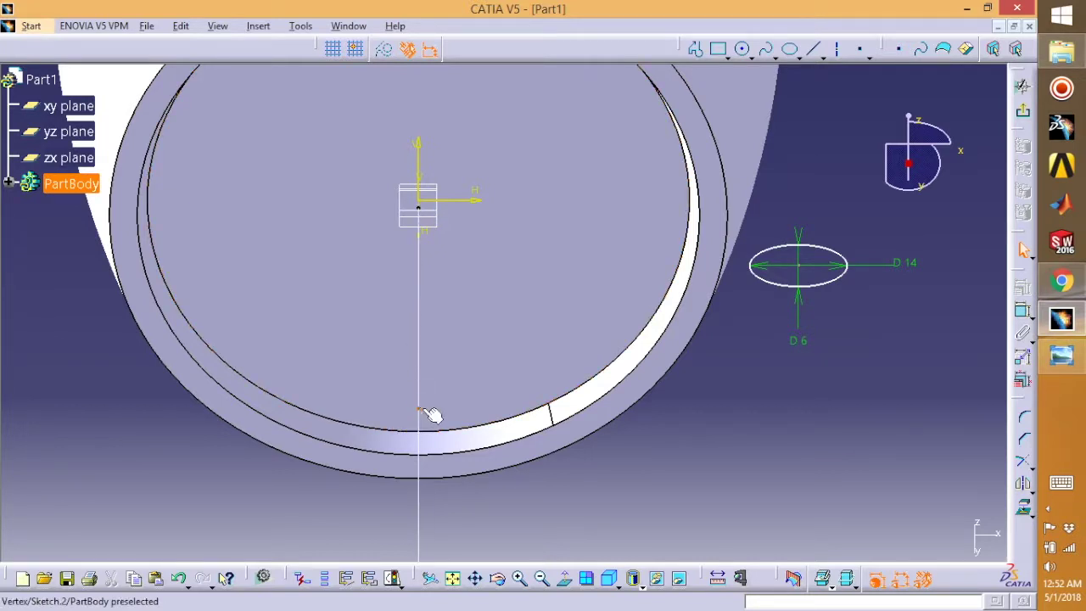
- Orbit to inspect the model, return to the sketch-normal view and select the vertical line
click(429, 413)
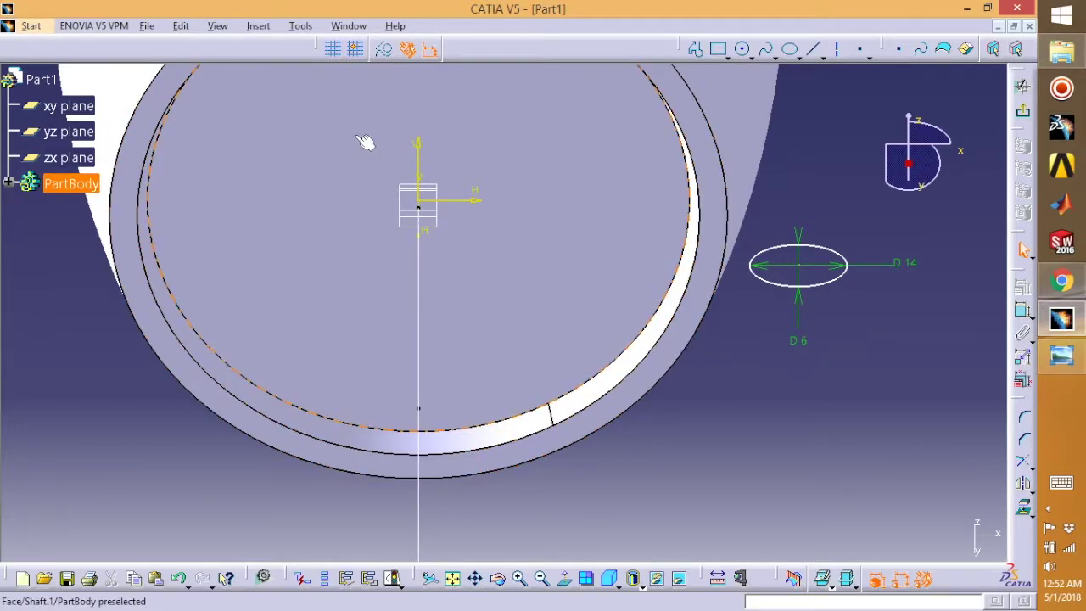
middle_drag(365, 142, 418, 189)
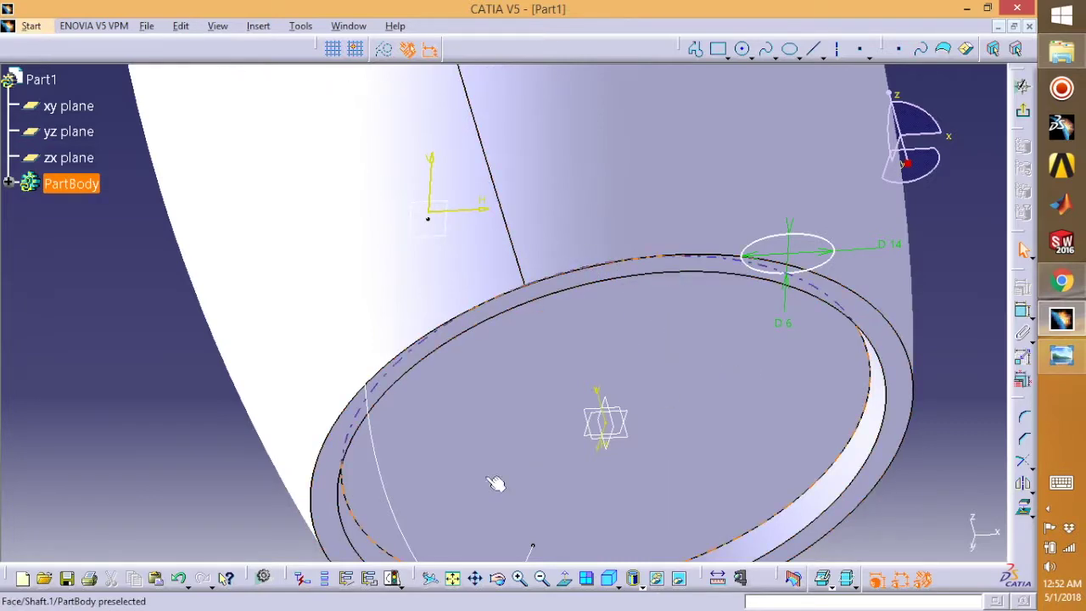
click(576, 582)
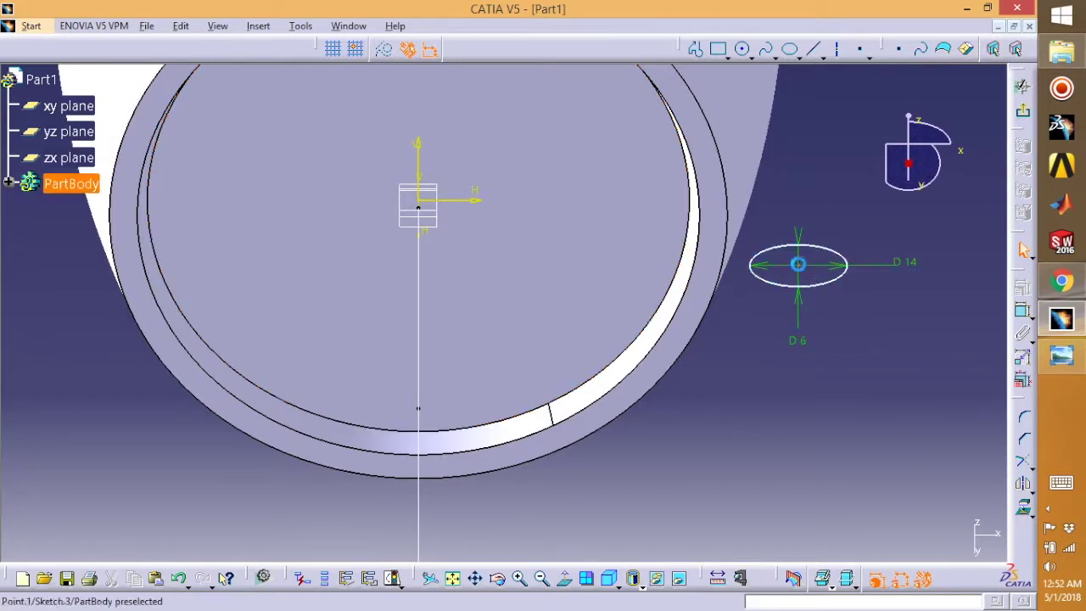
click(420, 249)
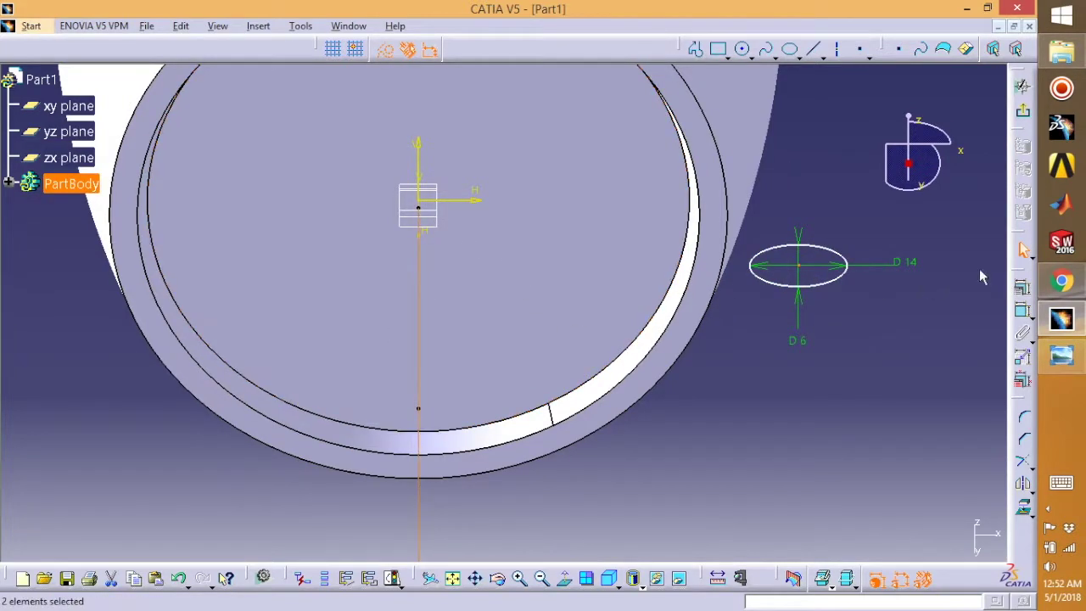
- Make the ellipse centre coincident with the vertical line, then exit the sketch
click(1021, 289)
click(918, 385)
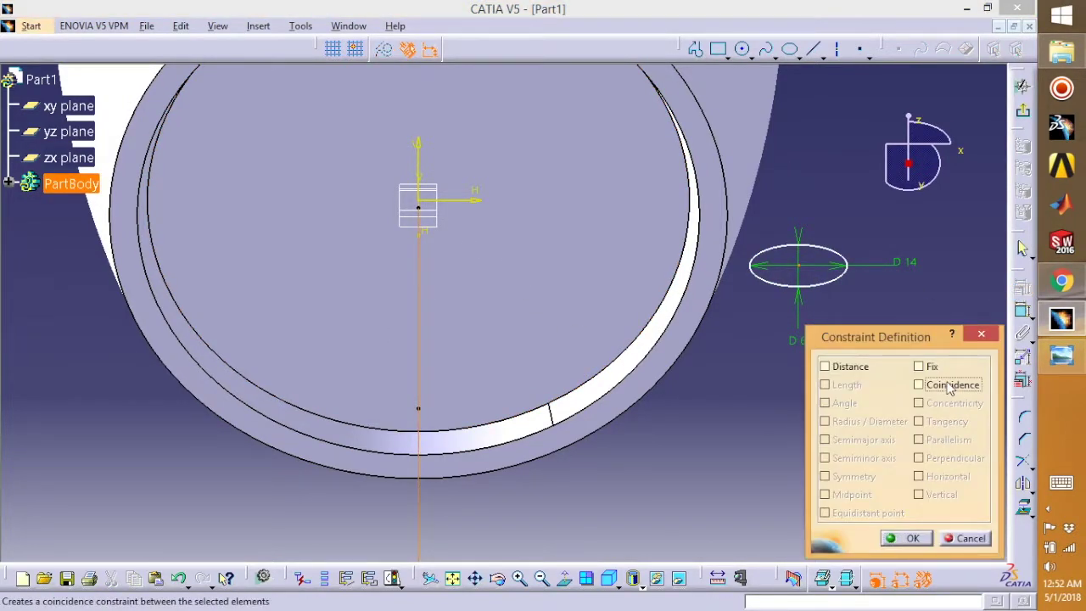
click(906, 538)
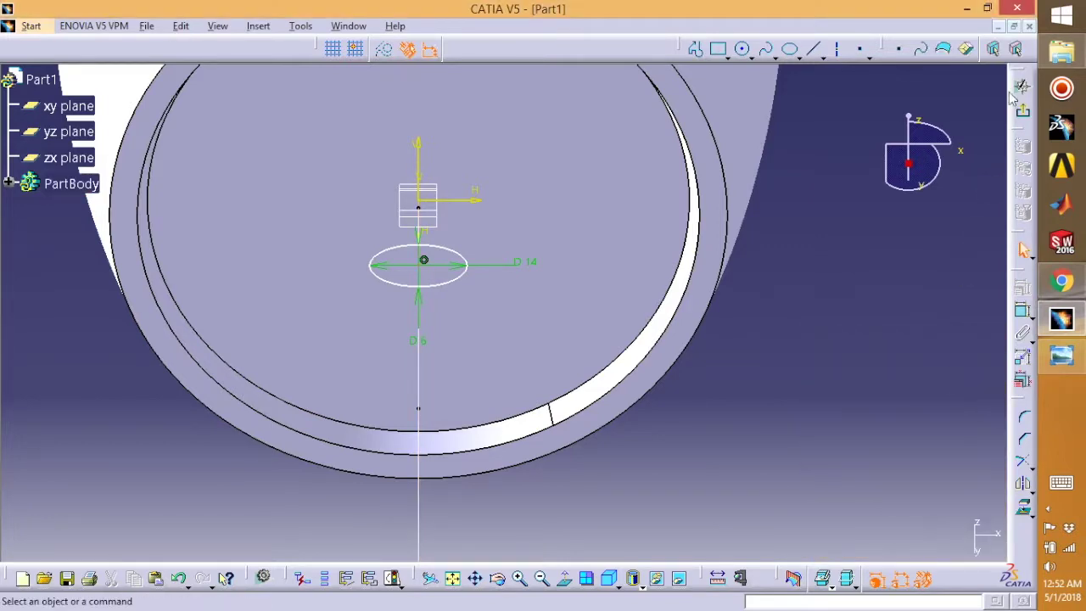
click(1023, 114)
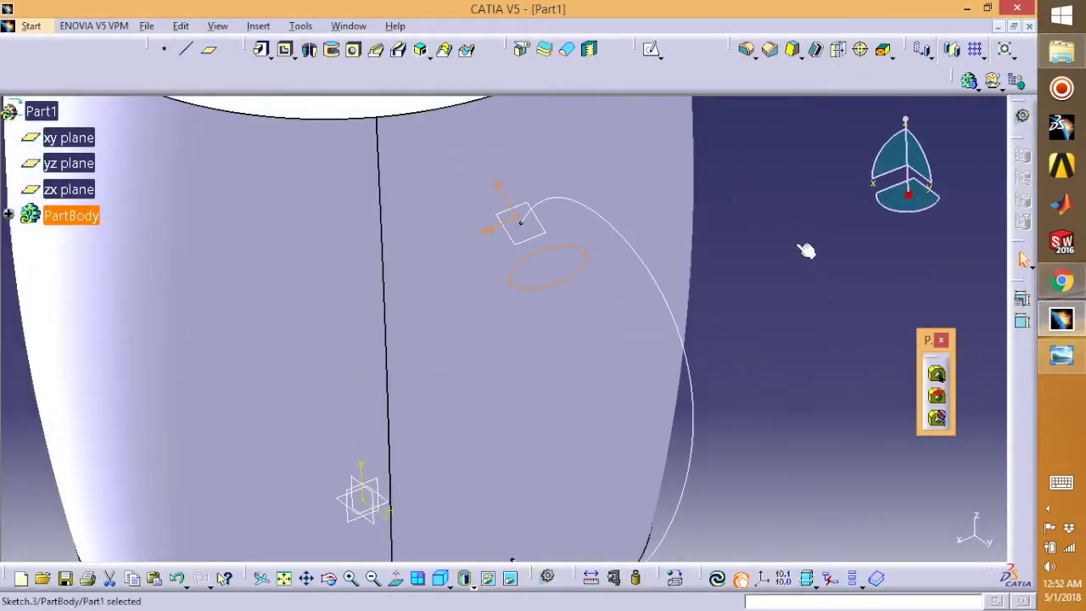
- Create a rib sweeping the Sketch.3 ellipse along the Sketch.2 spline as the handle
click(377, 51)
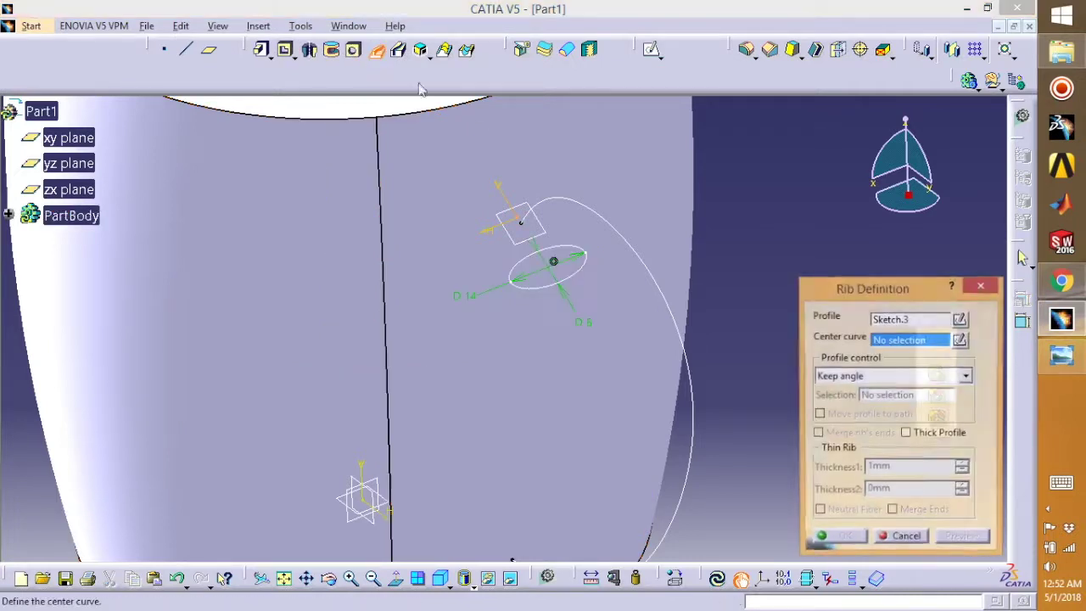
click(629, 241)
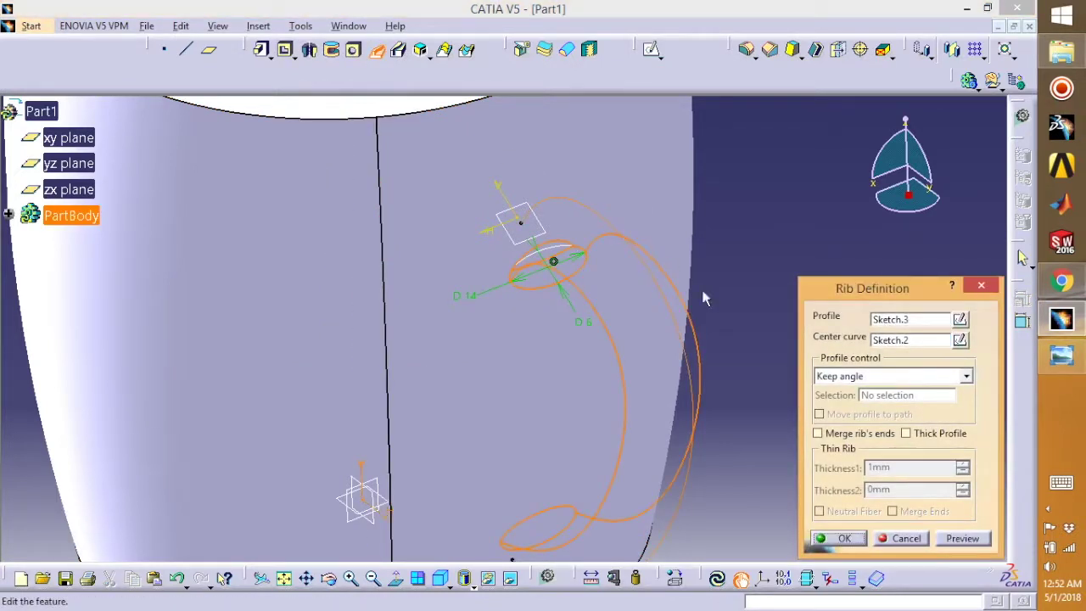
click(954, 539)
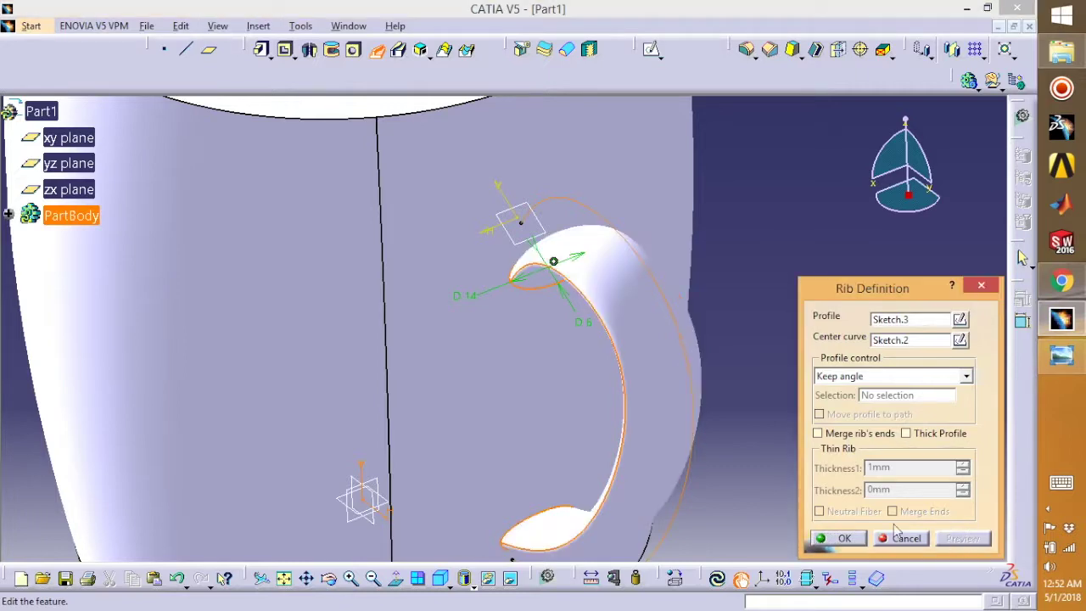
click(845, 539)
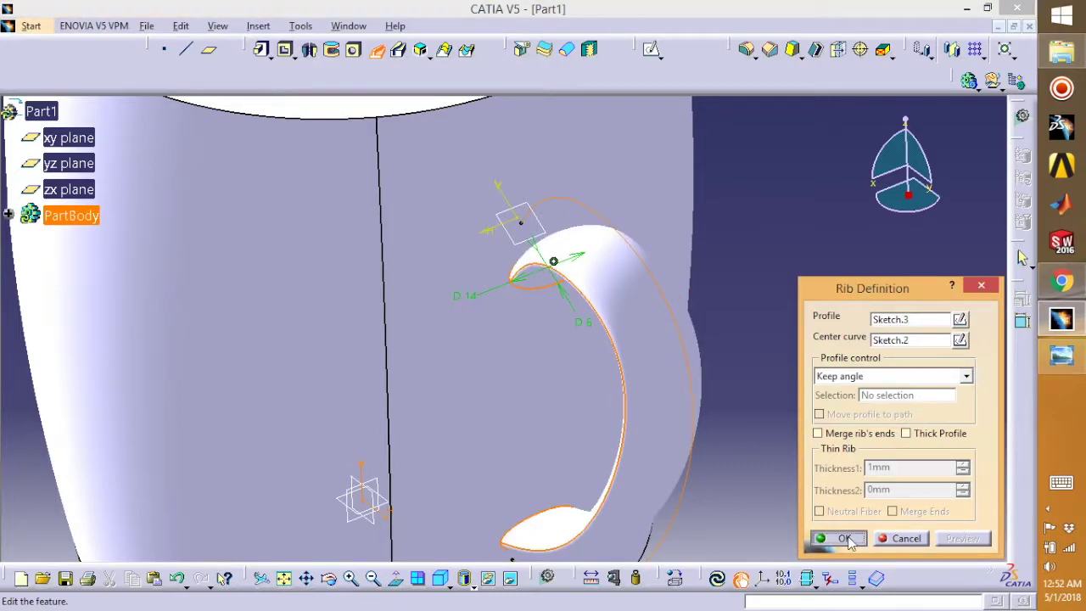
mouse_move(339, 311)
middle_down()
mouse_move(402, 295)
mouse_move(478, 235)
mouse_move(460, 291)
mouse_move(431, 313)
middle_up()
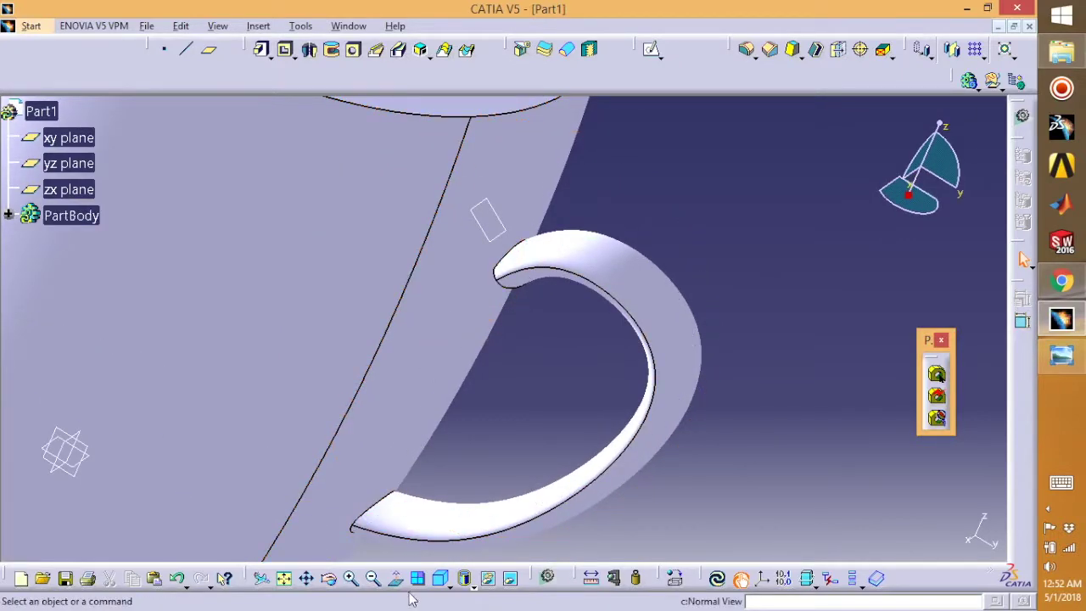
- Inspect the handle from several angles, expand PartBody, and reopen the handle's ellipse Sketch.3
click(440, 581)
click(283, 577)
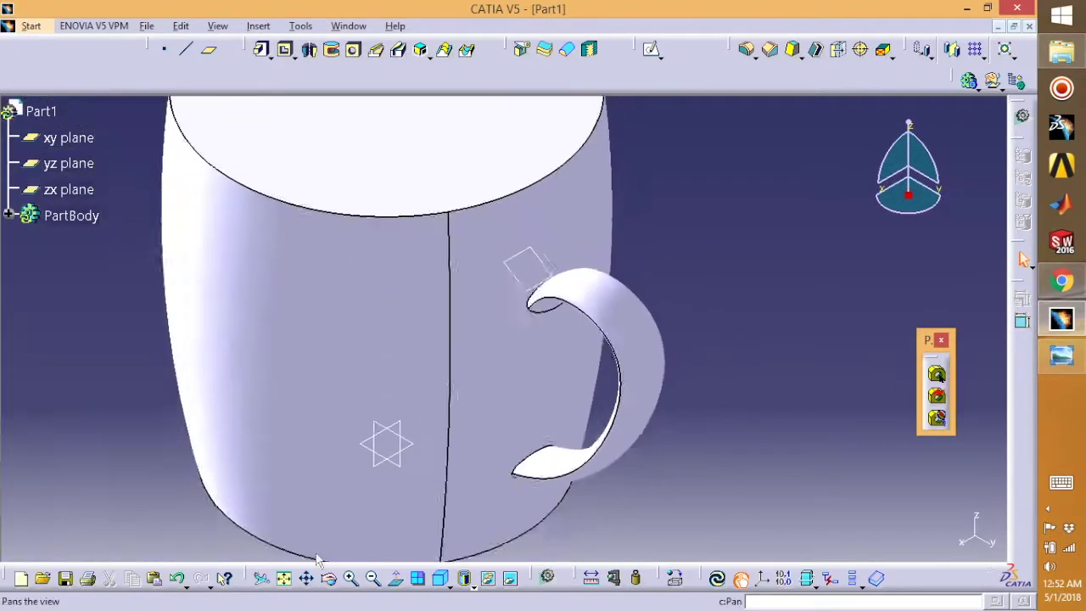
mouse_move(313, 268)
middle_down()
mouse_move(342, 311)
mouse_move(455, 179)
mouse_move(371, 252)
mouse_move(337, 228)
mouse_move(349, 249)
mouse_move(361, 245)
mouse_move(346, 251)
mouse_move(370, 140)
middle_up()
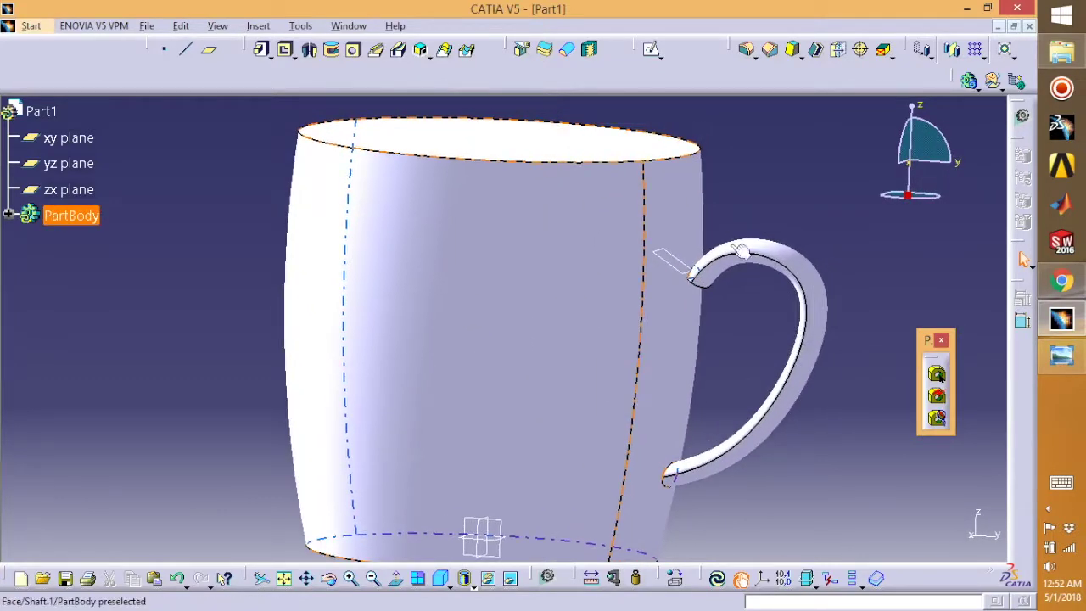
mouse_move(803, 194)
middle_down()
mouse_move(737, 155)
mouse_move(299, 159)
mouse_move(390, 165)
middle_up()
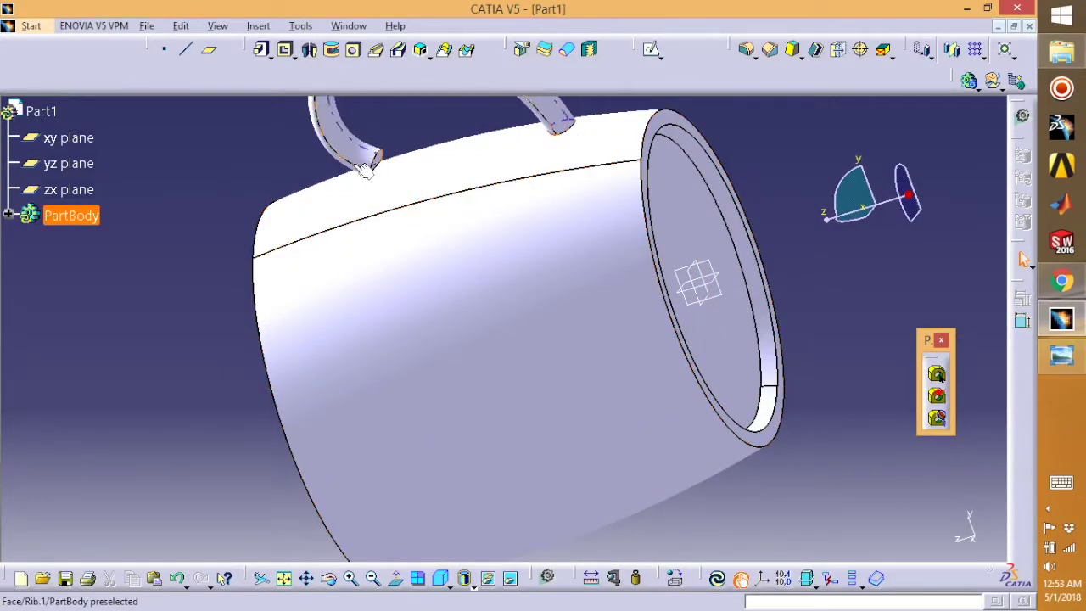
mouse_move(406, 170)
middle_down()
mouse_move(637, 270)
mouse_move(529, 316)
middle_up()
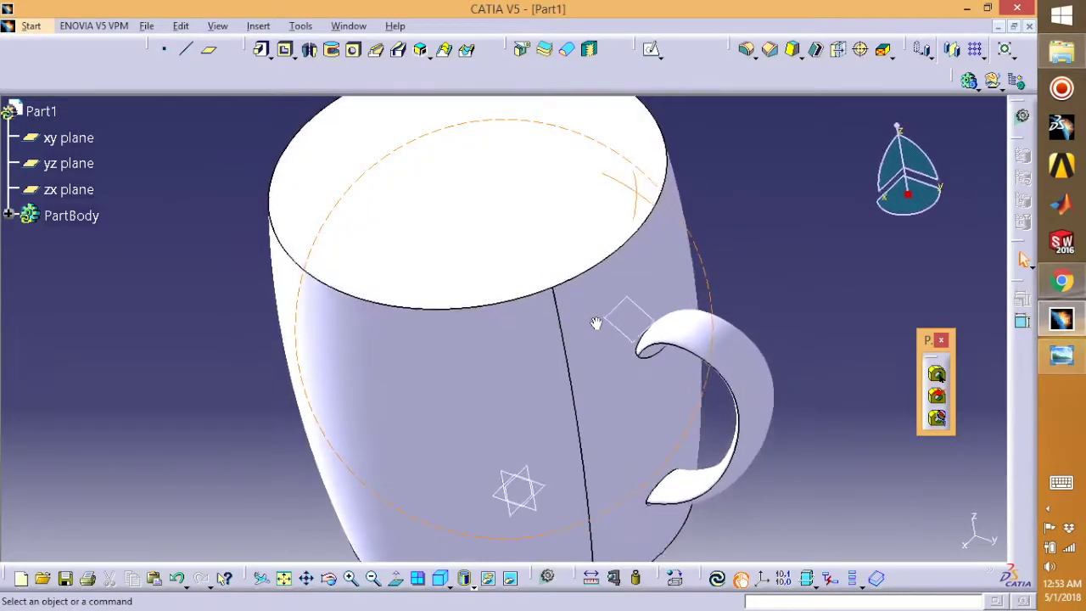
click(7, 217)
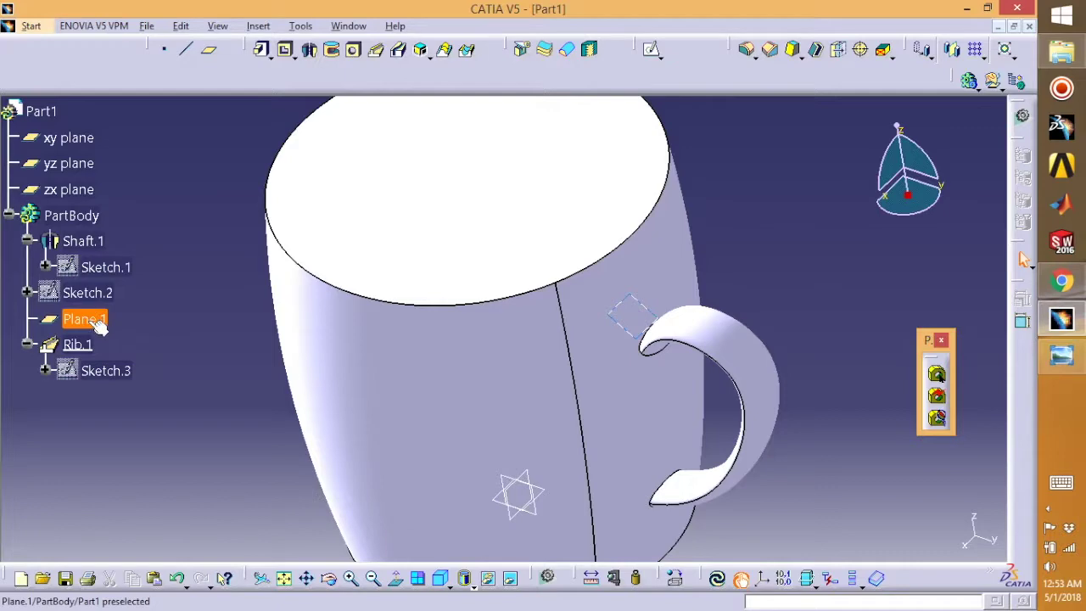
double_click(92, 373)
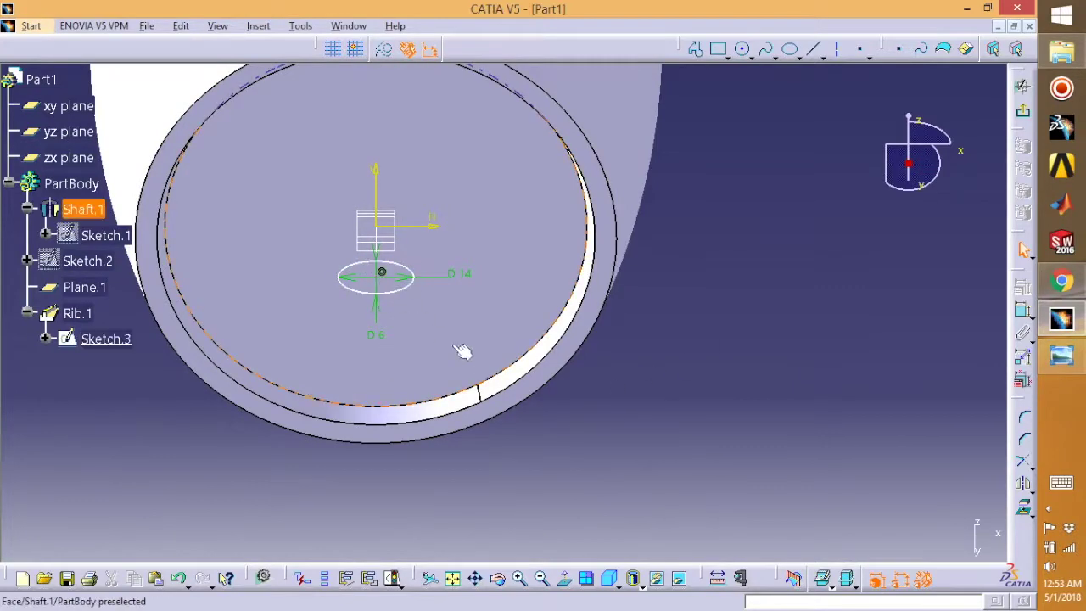
- Hide path Sketch.2, drag the 14 by 6 ellipse centre onto the origin, and exit the sketch
mouse_move(642, 453)
middle_down()
mouse_move(686, 326)
mouse_move(770, 417)
middle_up()
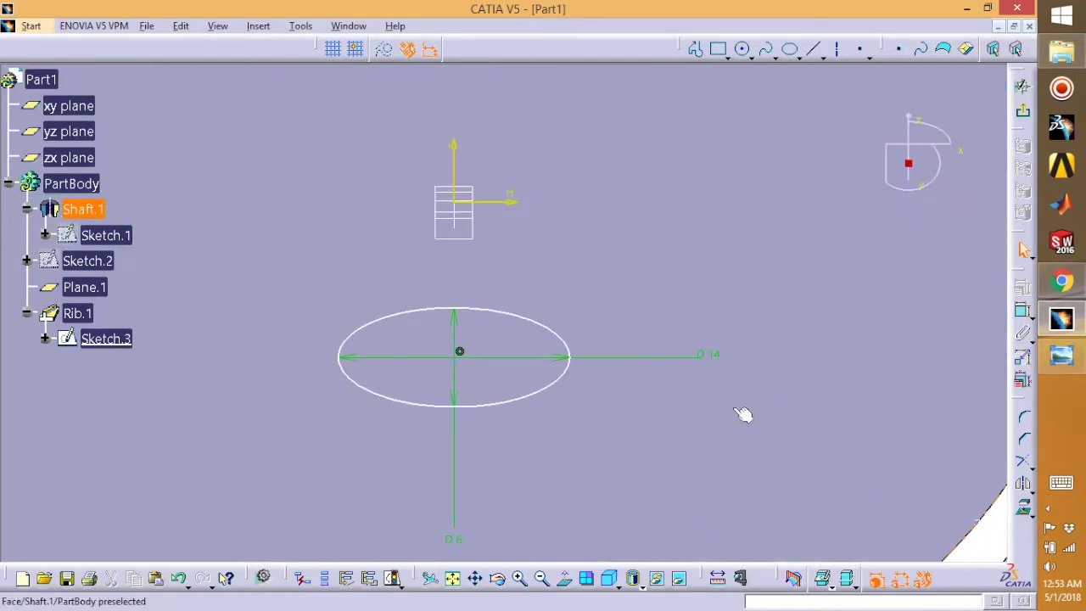
right_click(90, 263)
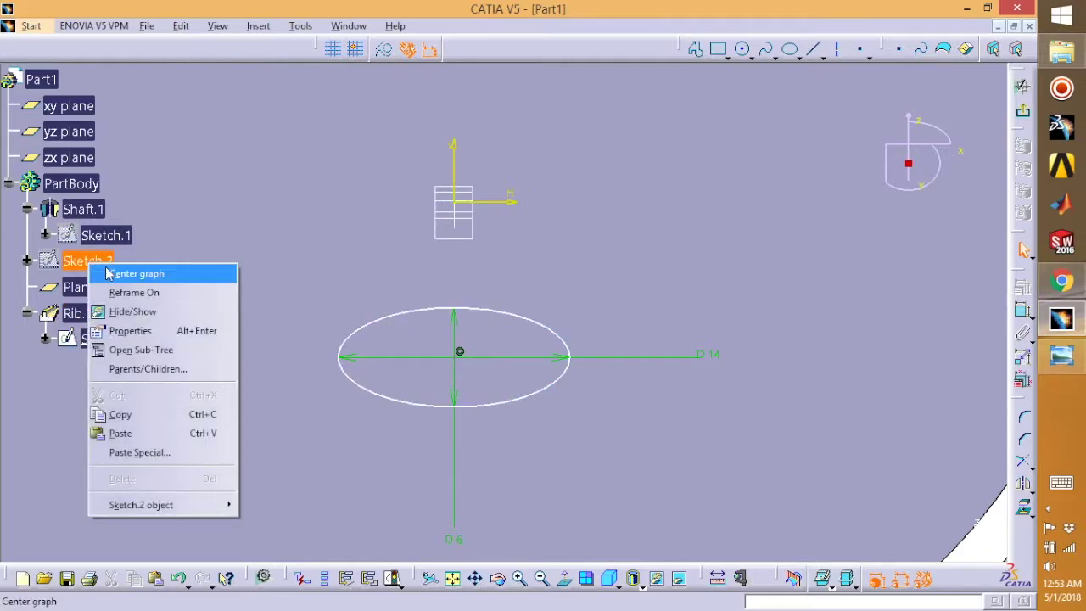
click(131, 318)
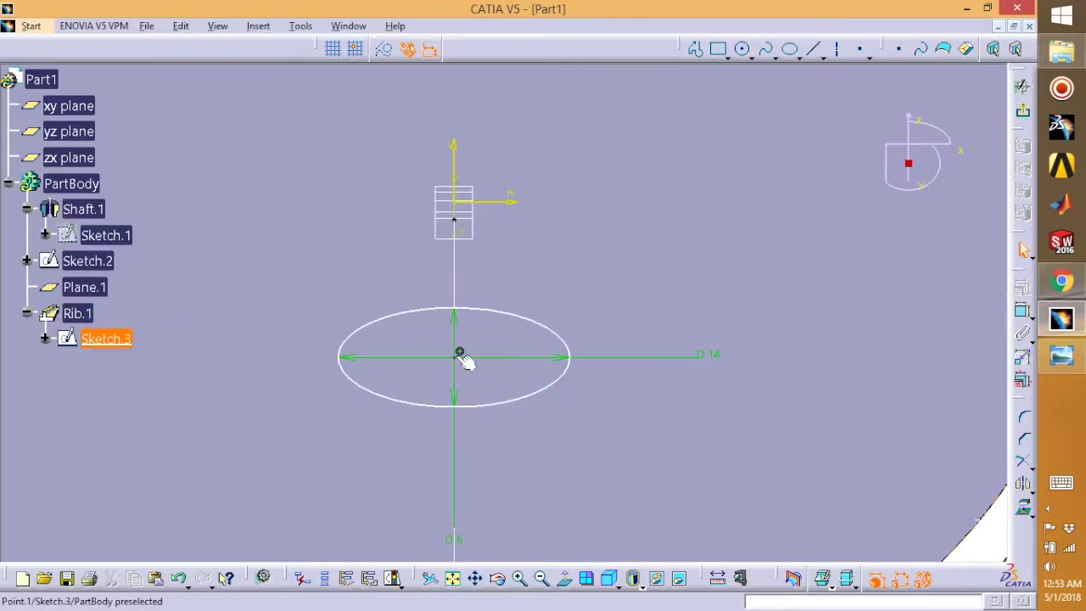
drag(458, 352, 464, 221)
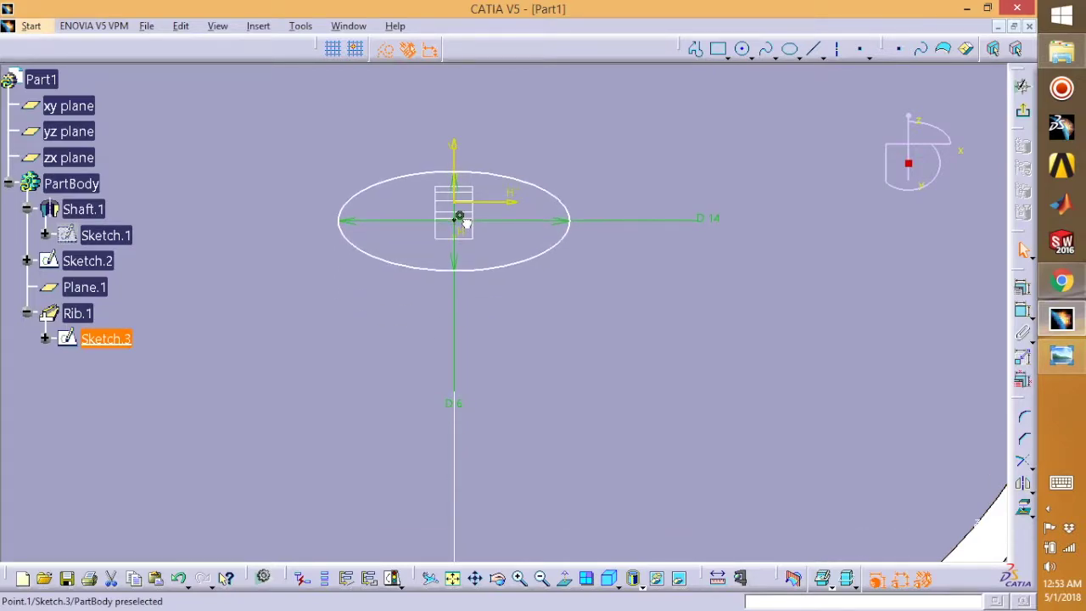
click(1023, 86)
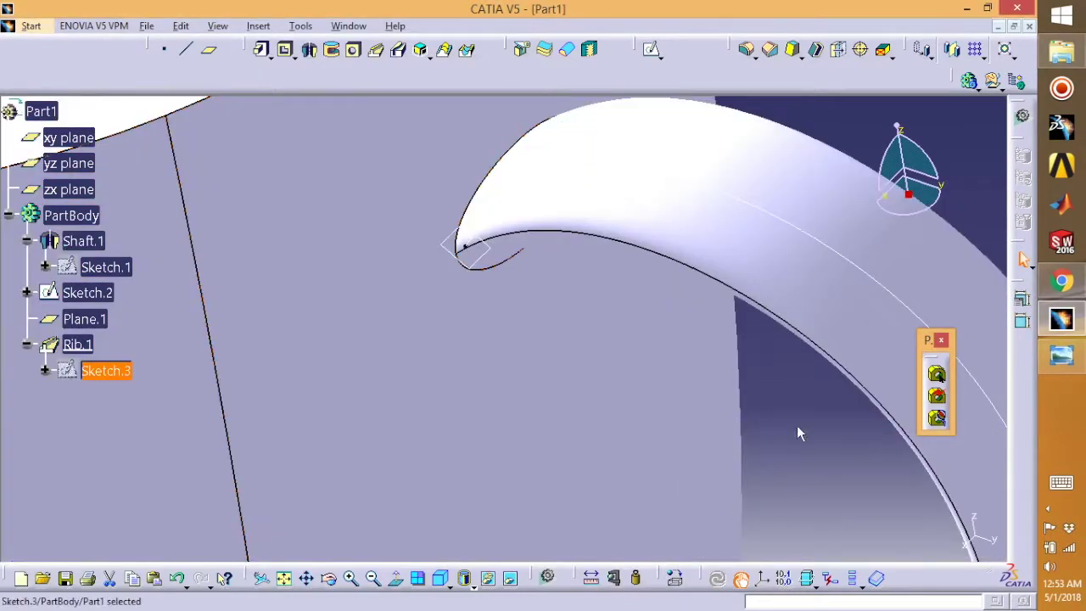
mouse_move(806, 437)
middle_down()
mouse_move(620, 274)
mouse_move(381, 168)
mouse_move(382, 177)
mouse_move(735, 240)
mouse_move(752, 300)
mouse_move(688, 347)
mouse_move(579, 169)
mouse_move(376, 114)
mouse_move(543, 204)
mouse_move(696, 220)
mouse_move(708, 314)
mouse_move(677, 349)
mouse_move(642, 186)
mouse_move(732, 175)
mouse_move(671, 288)
mouse_move(611, 346)
mouse_move(667, 308)
mouse_move(563, 280)
mouse_move(613, 378)
mouse_move(425, 428)
mouse_move(286, 378)
mouse_move(654, 449)
mouse_move(633, 441)
mouse_move(642, 433)
mouse_move(642, 446)
middle_up()
- Shell the mug at 1 mm inside thickness with the top face removed, retrying after the error
click(659, 229)
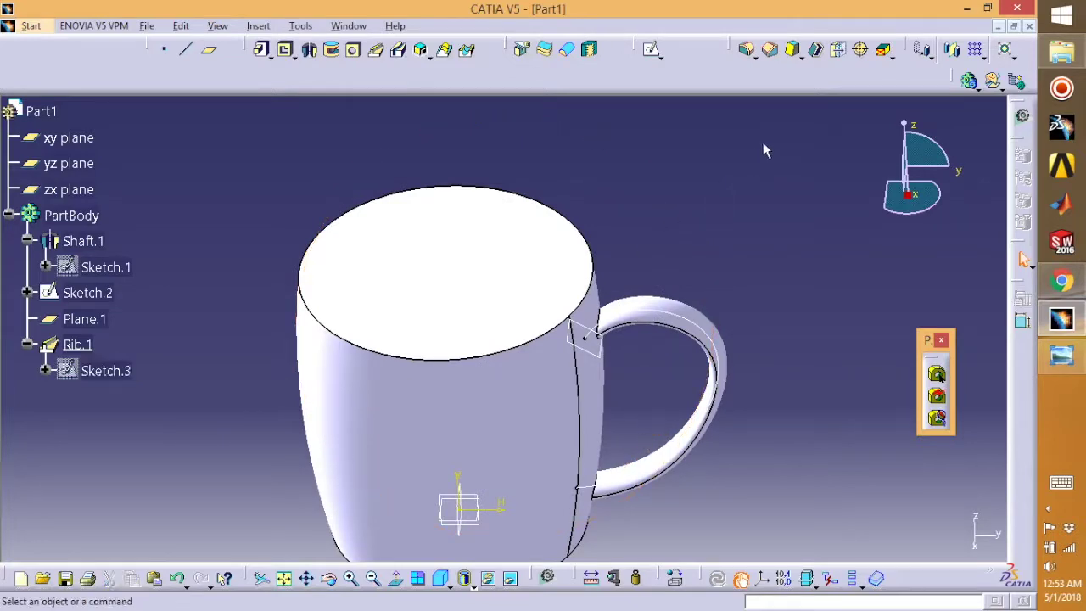
click(818, 51)
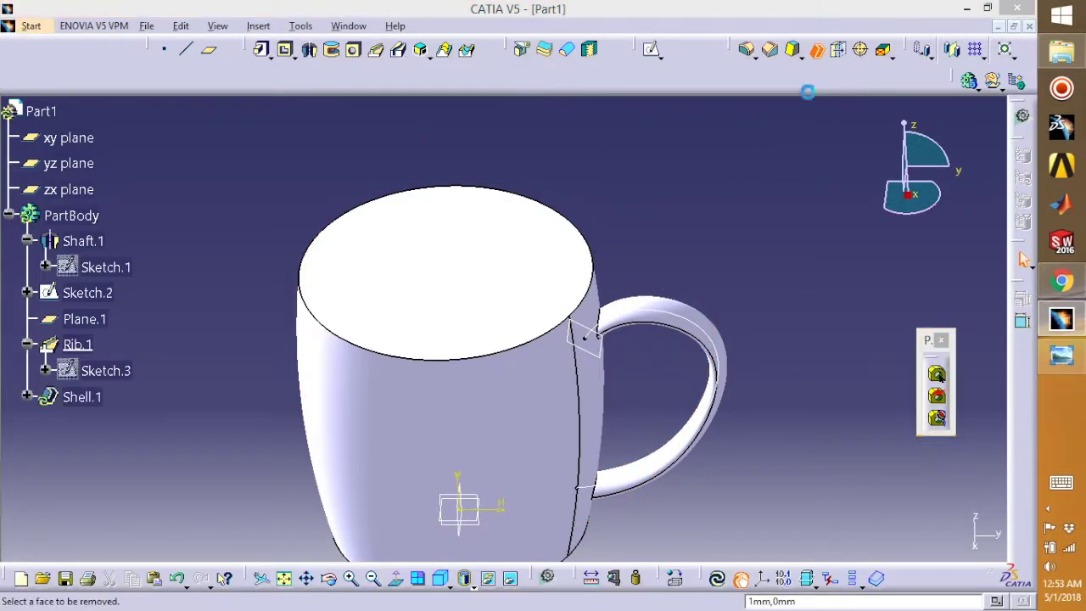
click(478, 261)
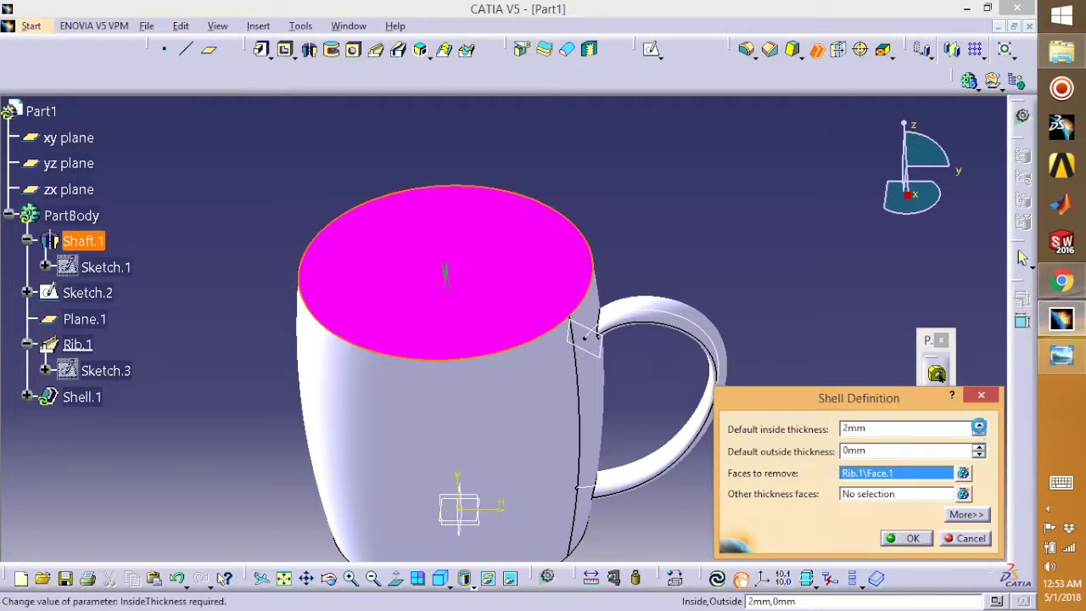
click(911, 539)
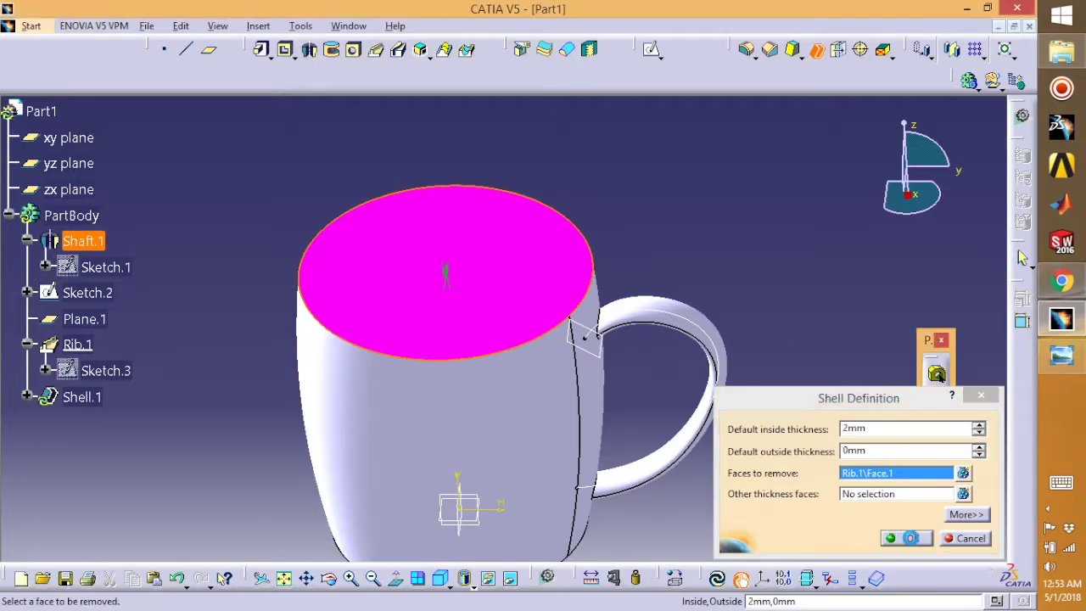
click(652, 356)
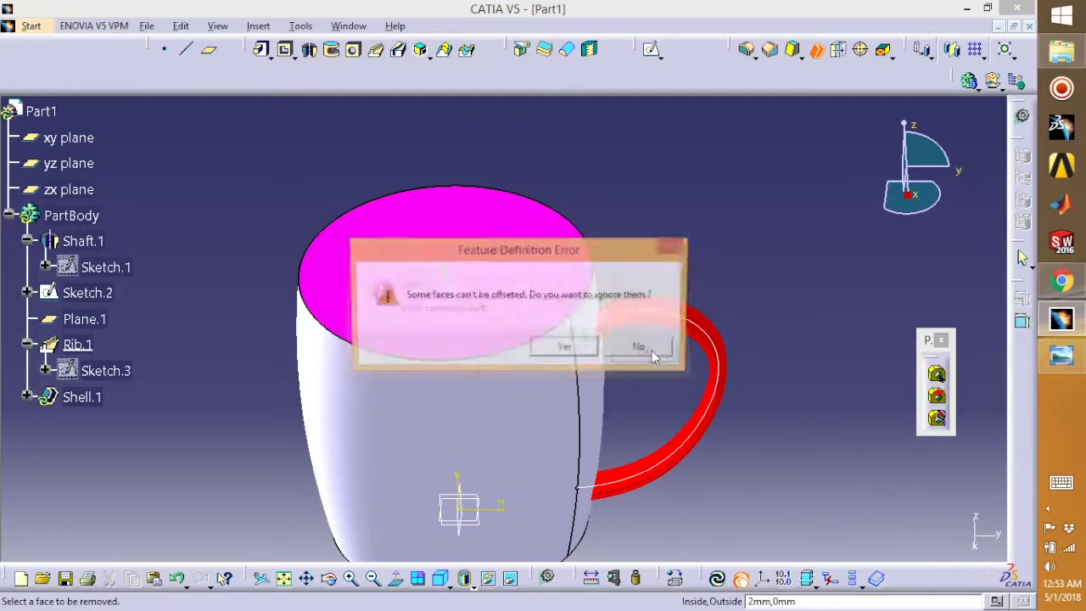
click(643, 351)
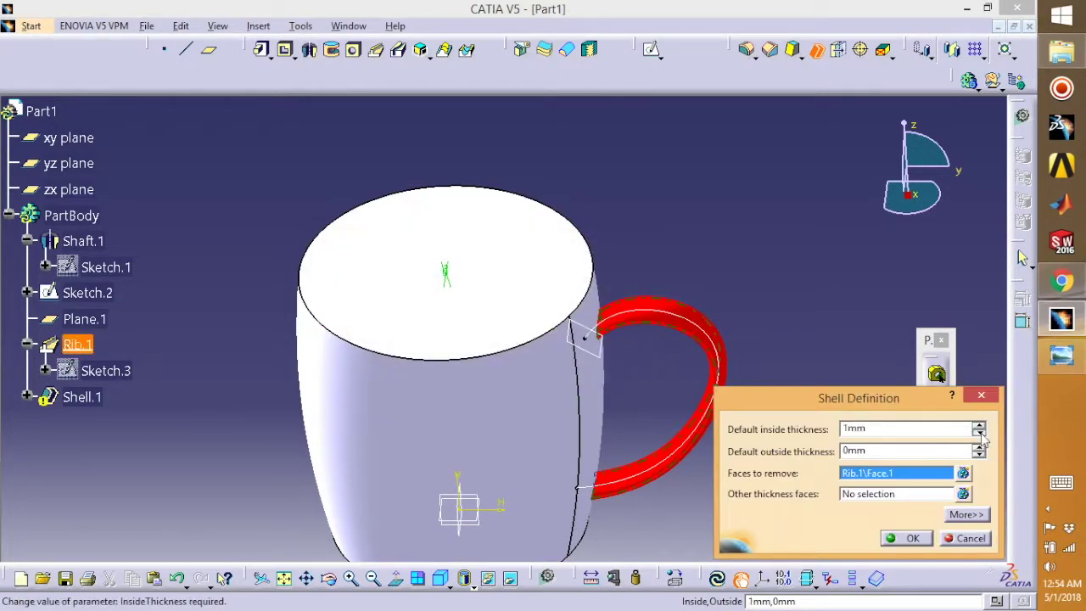
click(898, 534)
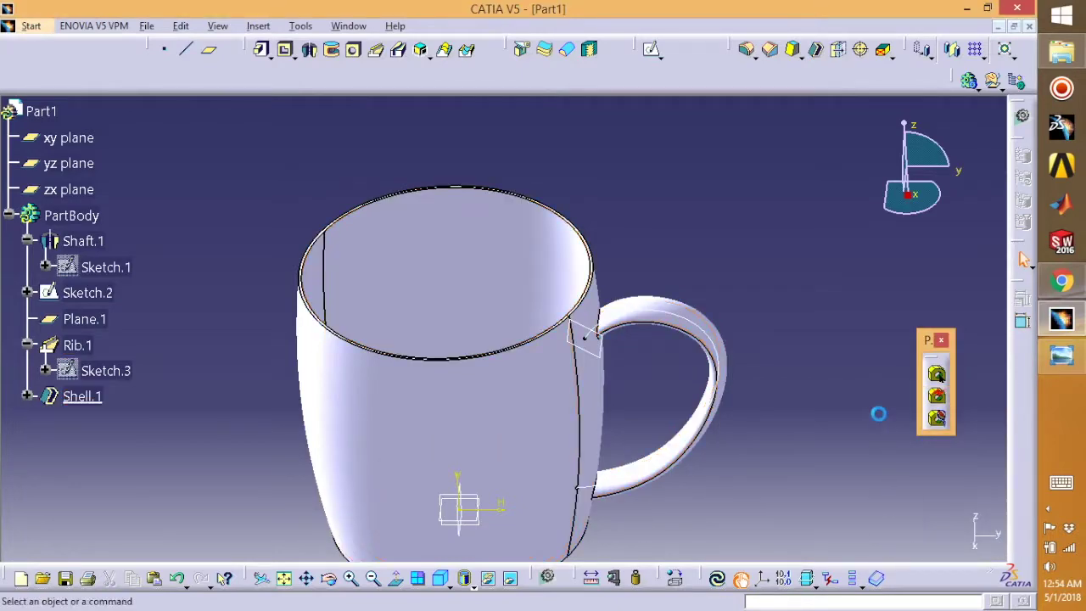
mouse_move(359, 133)
middle_down()
mouse_move(325, 226)
mouse_move(504, 151)
mouse_move(460, 242)
mouse_move(332, 192)
mouse_move(438, 184)
mouse_move(377, 162)
mouse_move(390, 153)
middle_up()
mouse_move(451, 107)
middle_down()
mouse_move(408, 179)
mouse_move(391, 105)
mouse_move(465, 113)
middle_up()
- Hide Sketch.2, Plane.1 and Sketch.3 together
click(87, 292)
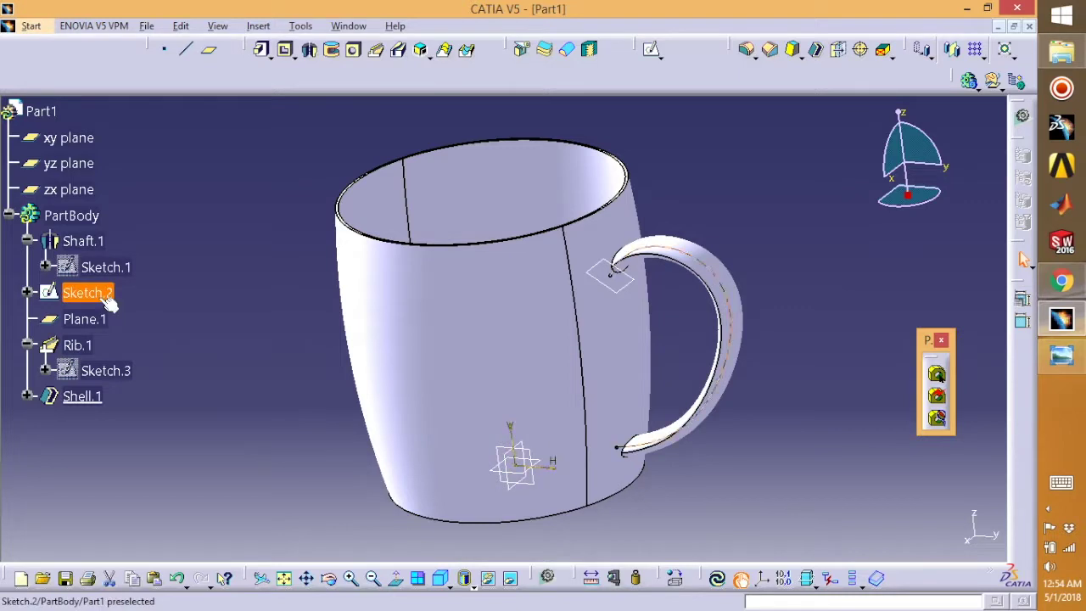
ctrl+click(85, 319)
ctrl+click(109, 373)
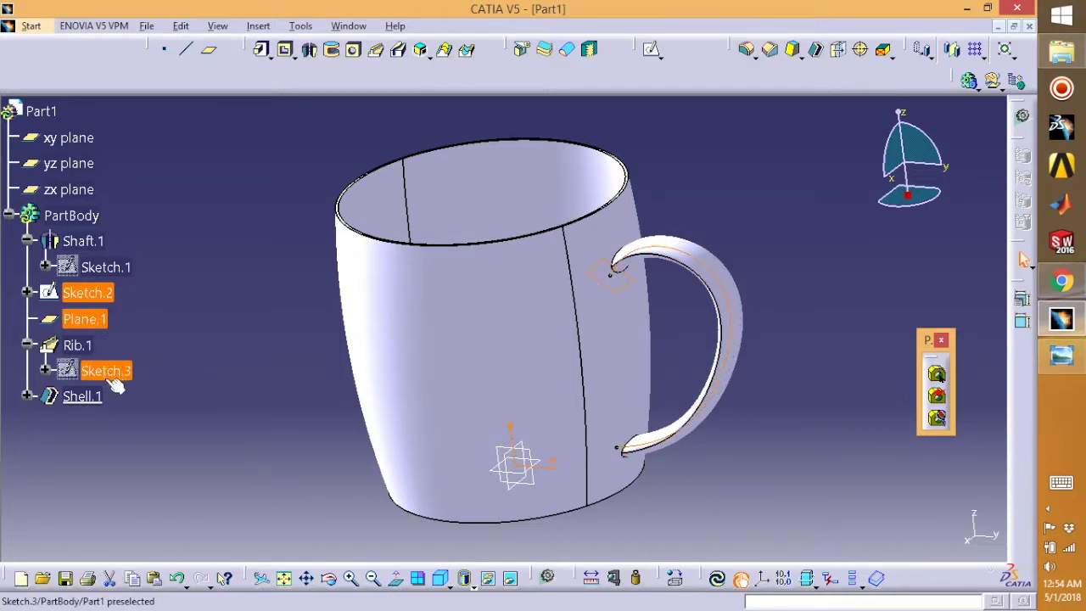
right_click(91, 298)
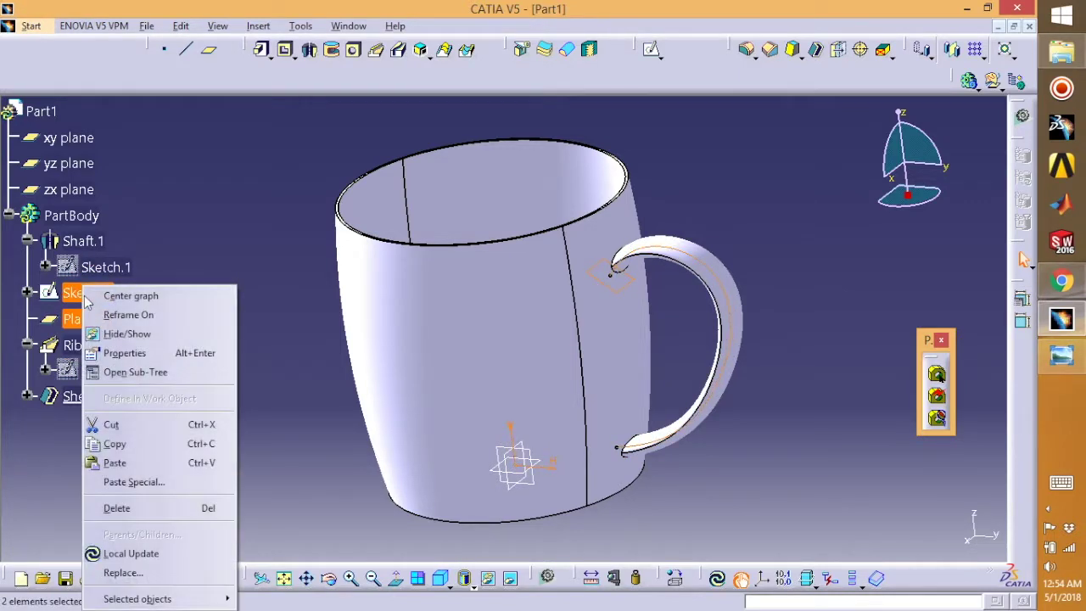
click(119, 336)
- Hide the xy, yz and zx reference planes and view the mug isometrically
click(72, 137)
ctrl+click(72, 163)
ctrl+click(73, 189)
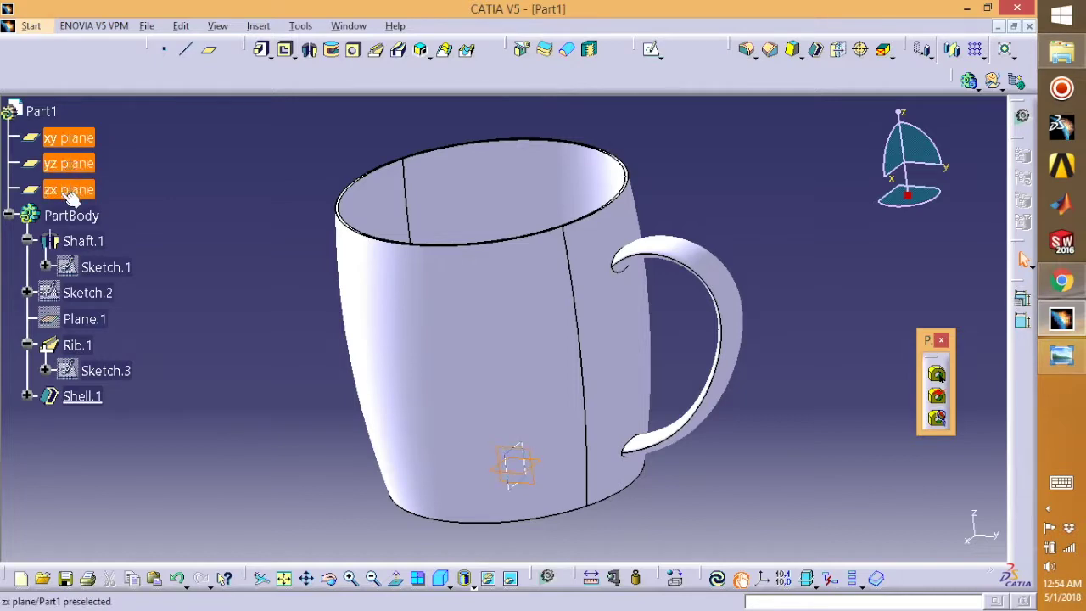
right_click(66, 190)
click(88, 246)
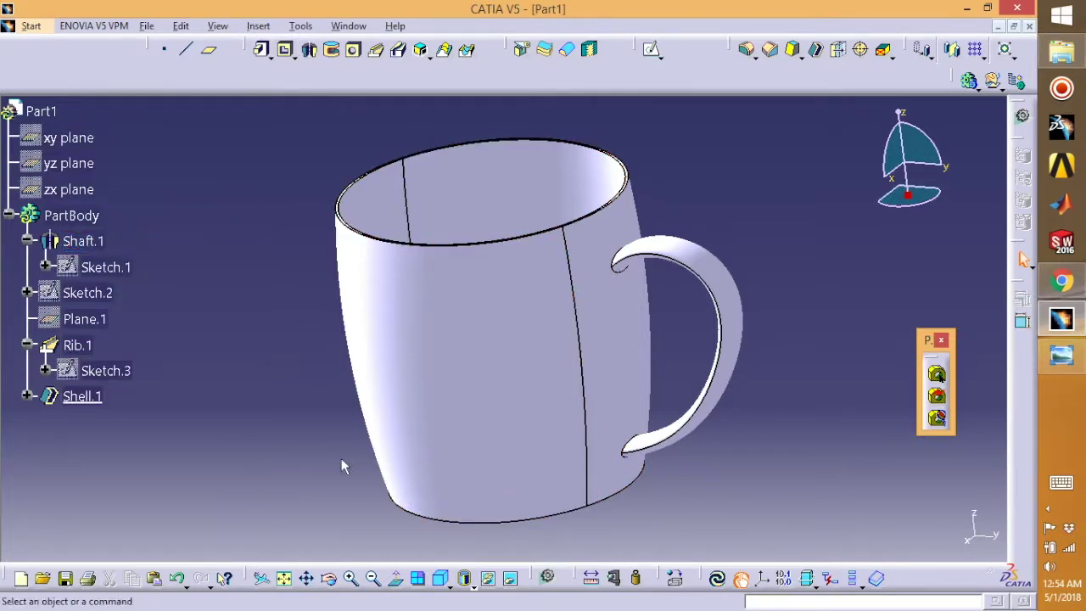
click(442, 578)
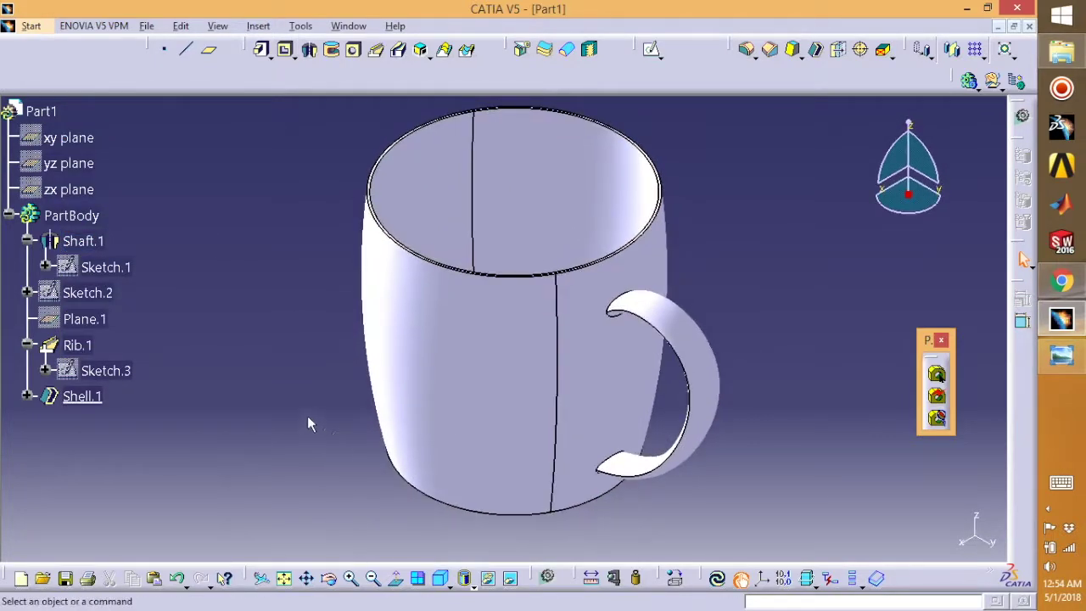
middle_drag(308, 415, 308, 484)
mouse_move(325, 443)
middle_down()
mouse_move(445, 312)
mouse_move(293, 315)
mouse_move(381, 399)
mouse_move(318, 317)
mouse_move(376, 382)
mouse_move(342, 354)
mouse_move(331, 373)
mouse_move(368, 416)
mouse_move(357, 467)
mouse_move(441, 492)
mouse_move(368, 370)
mouse_move(407, 460)
mouse_move(442, 494)
mouse_move(369, 444)
mouse_move(368, 364)
mouse_move(320, 327)
mouse_move(781, 285)
middle_up()
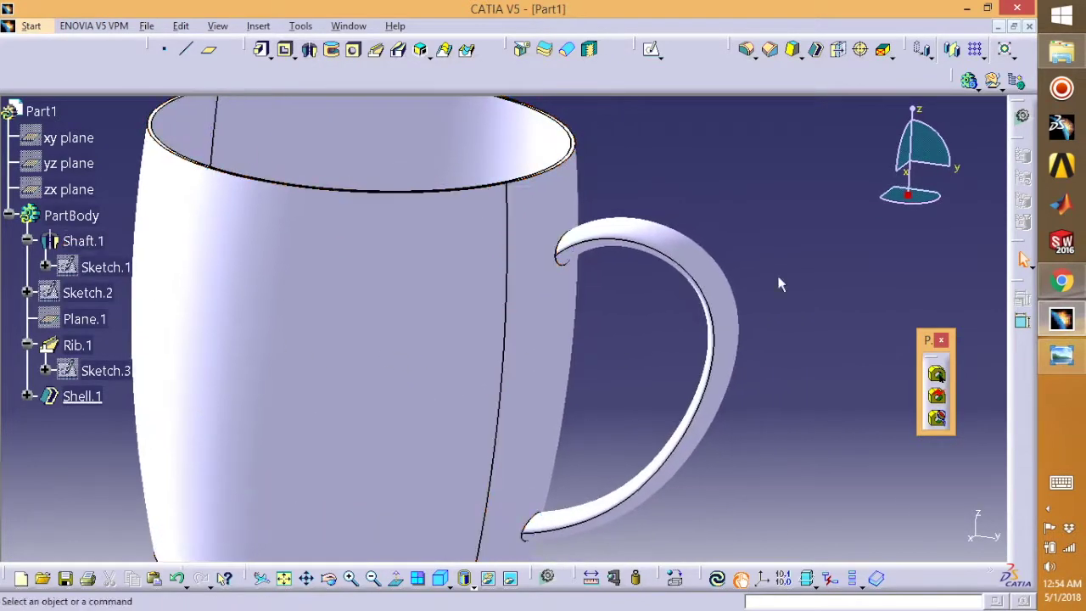
- Edge-fillet the rim face, trying 1 mm then 2 mm, and dismiss the 2 mm failure errors
click(746, 49)
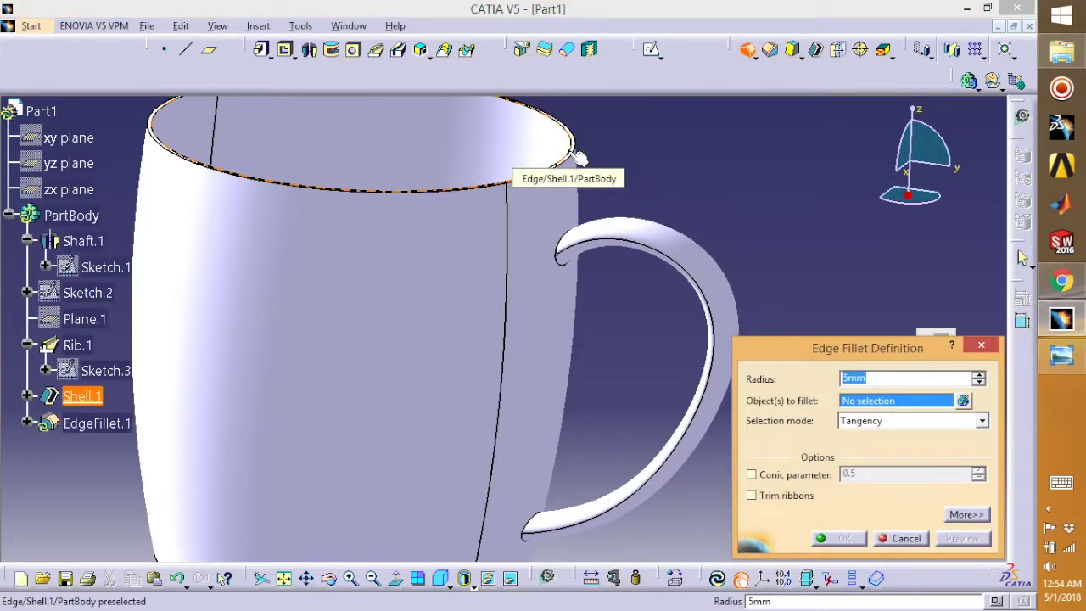
mouse_move(582, 151)
middle_down()
mouse_move(590, 108)
mouse_move(624, 286)
middle_up()
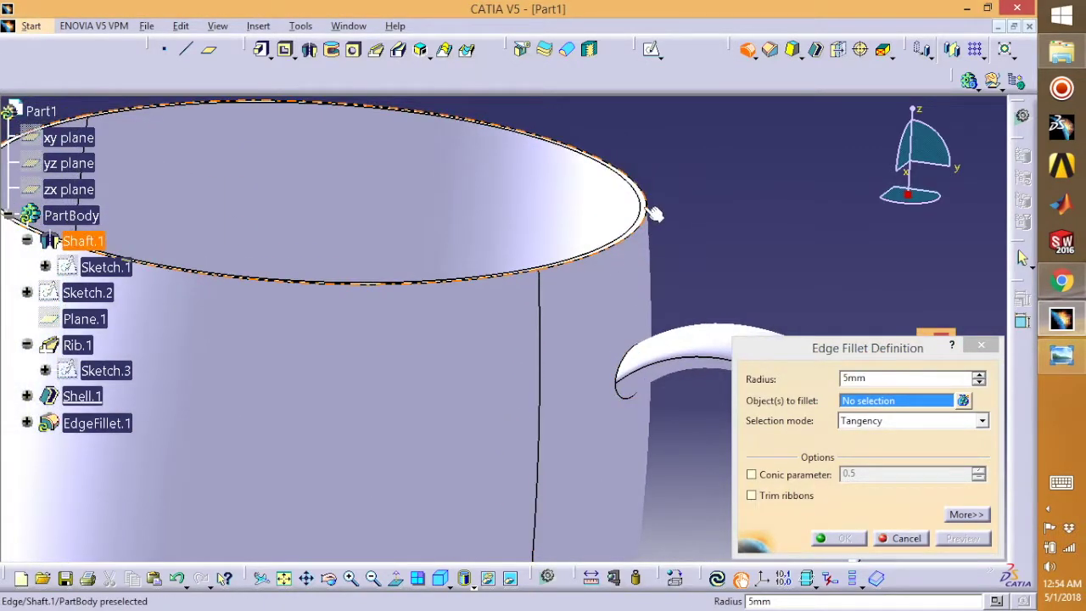
middle_drag(655, 217, 721, 325)
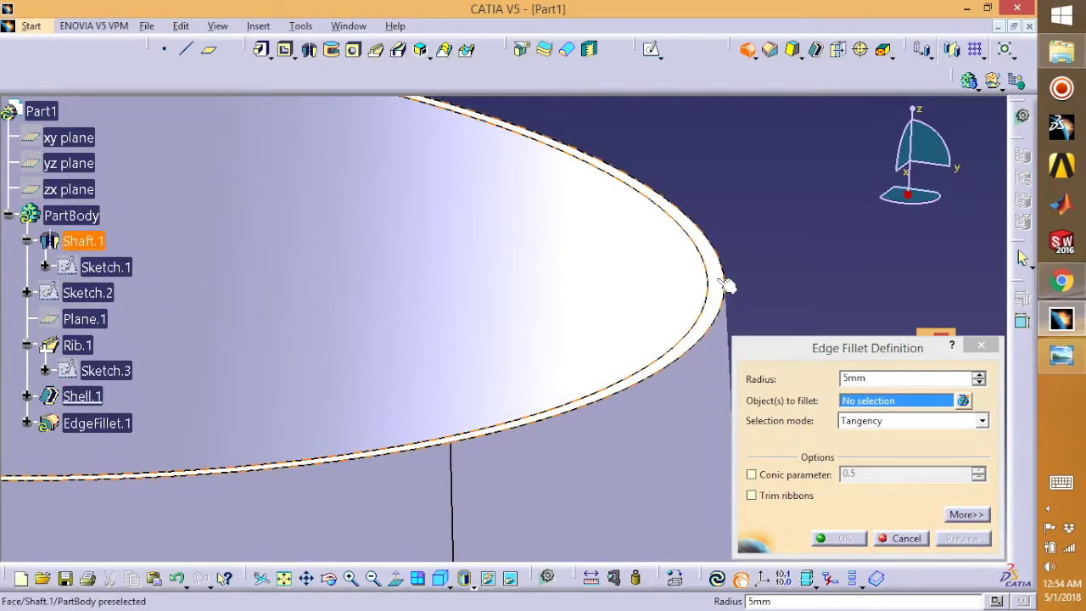
click(723, 291)
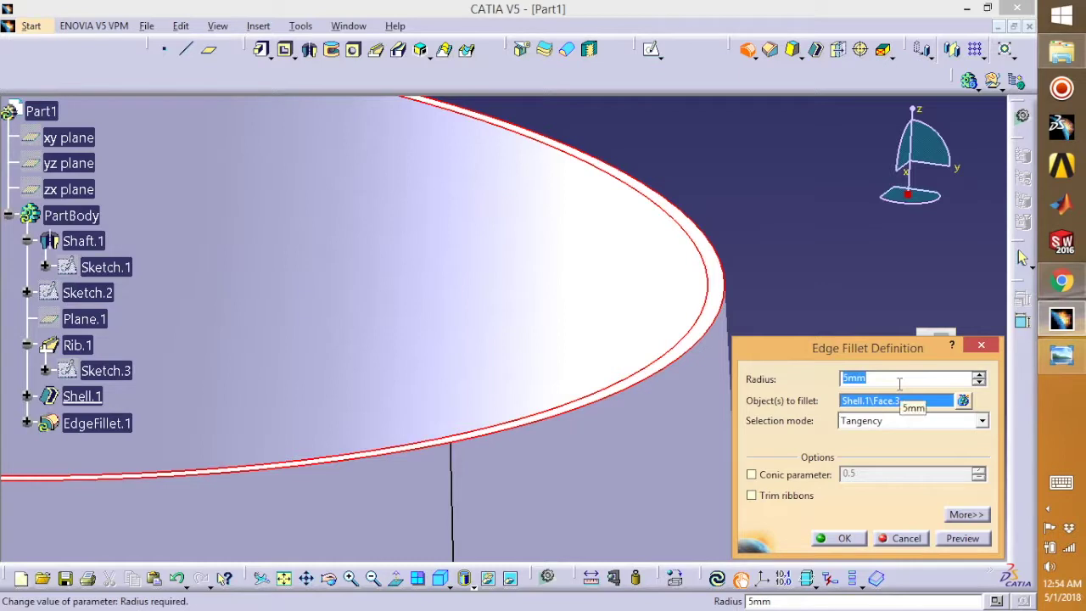
text(1)
click(959, 539)
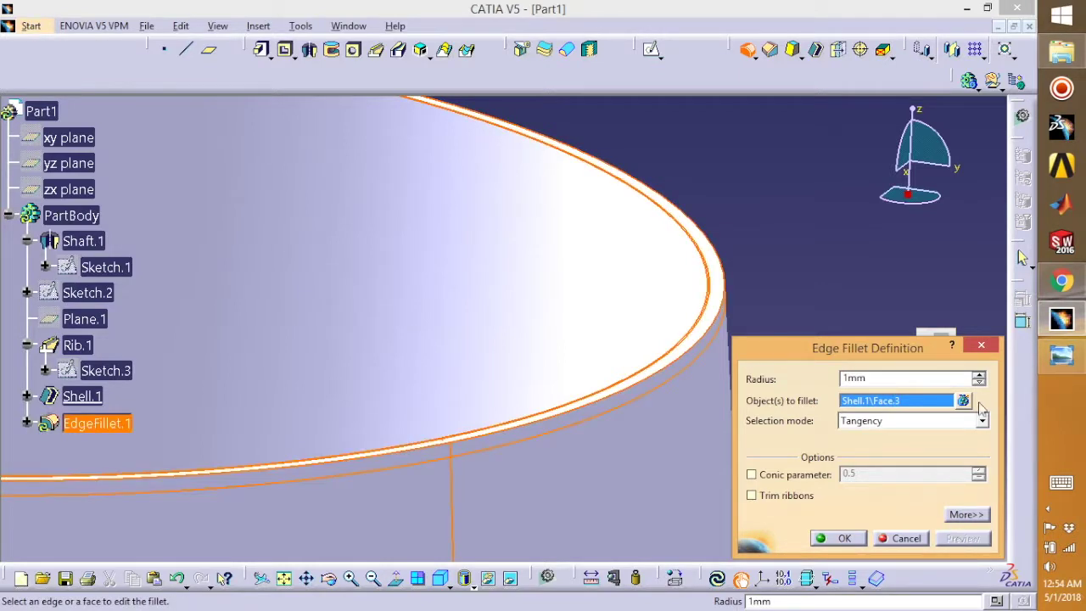
click(978, 374)
click(966, 540)
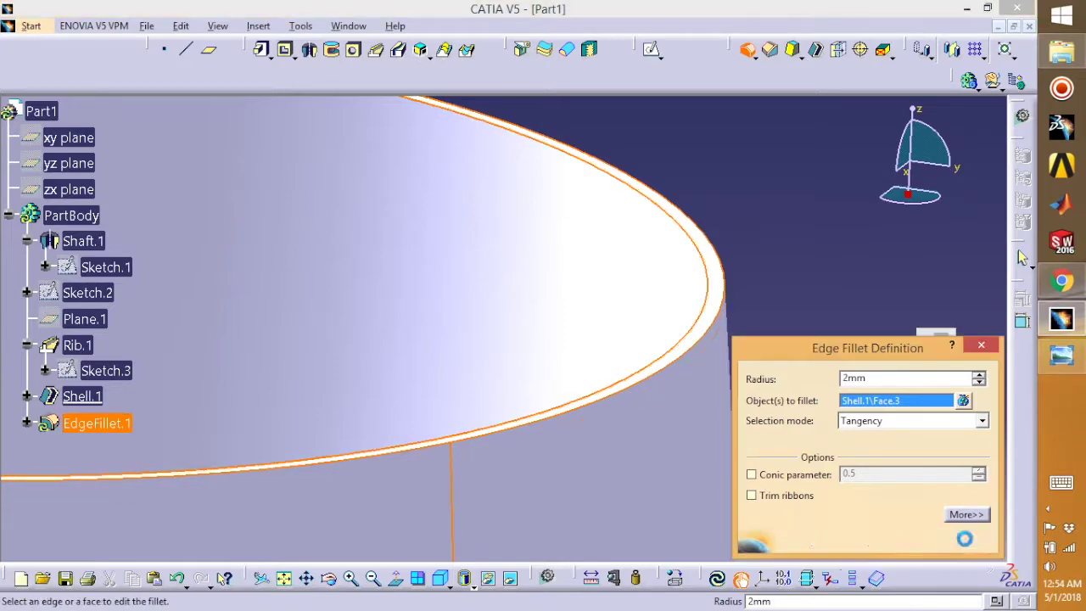
click(848, 541)
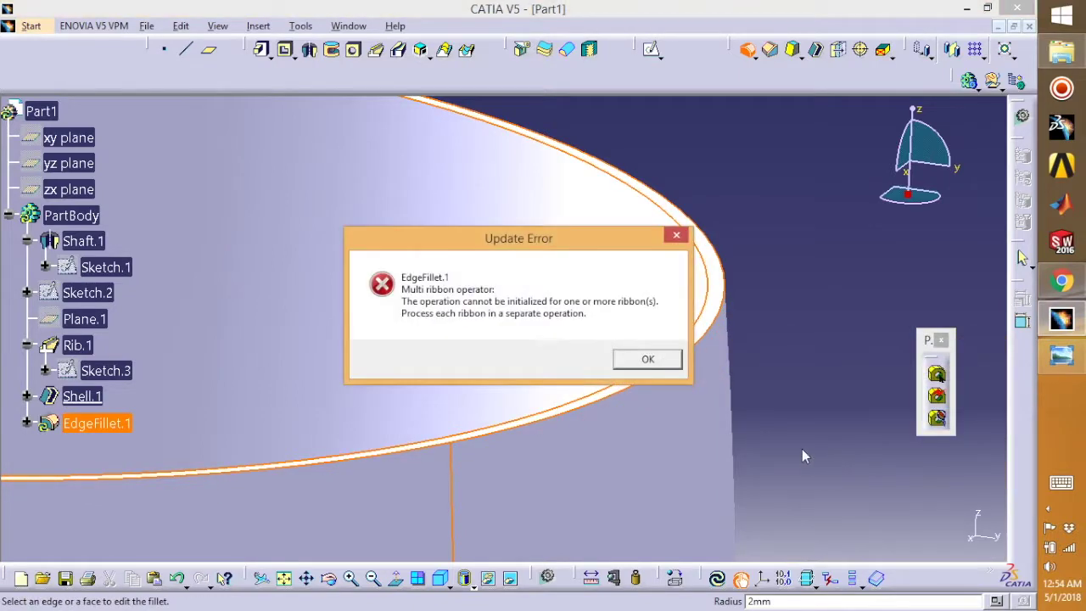
click(648, 360)
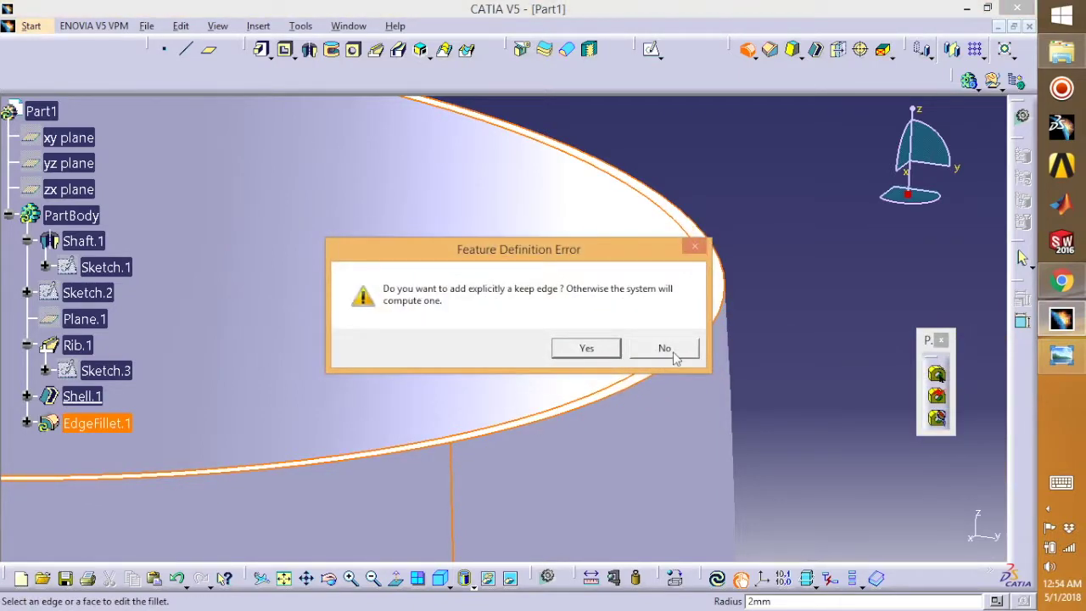
click(667, 350)
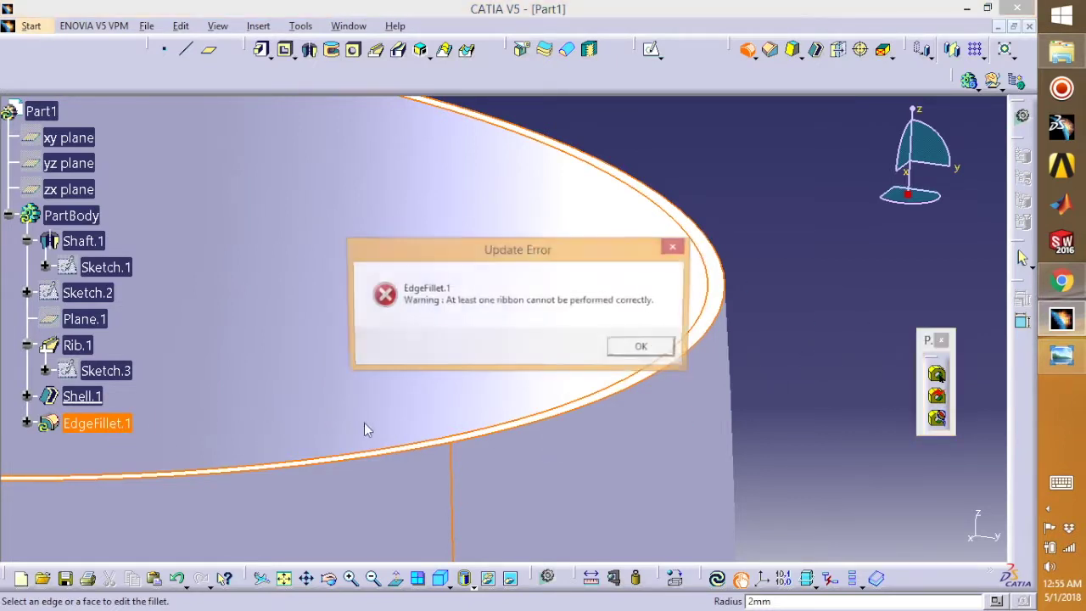
click(630, 350)
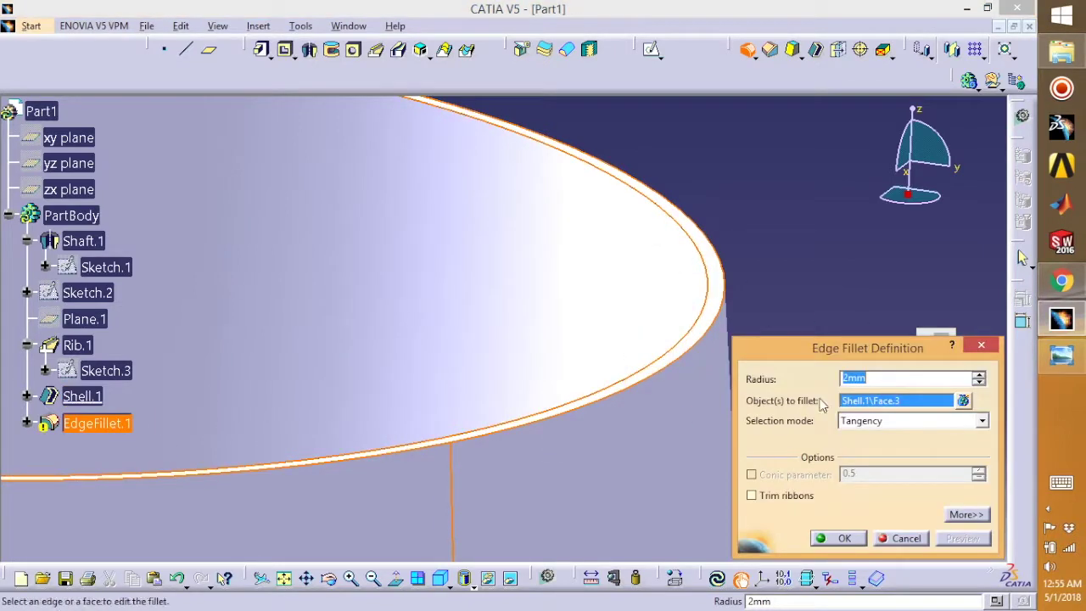
- Retry the rim fillet at 1 mm and dismiss the resulting update errors
click(978, 382)
click(959, 539)
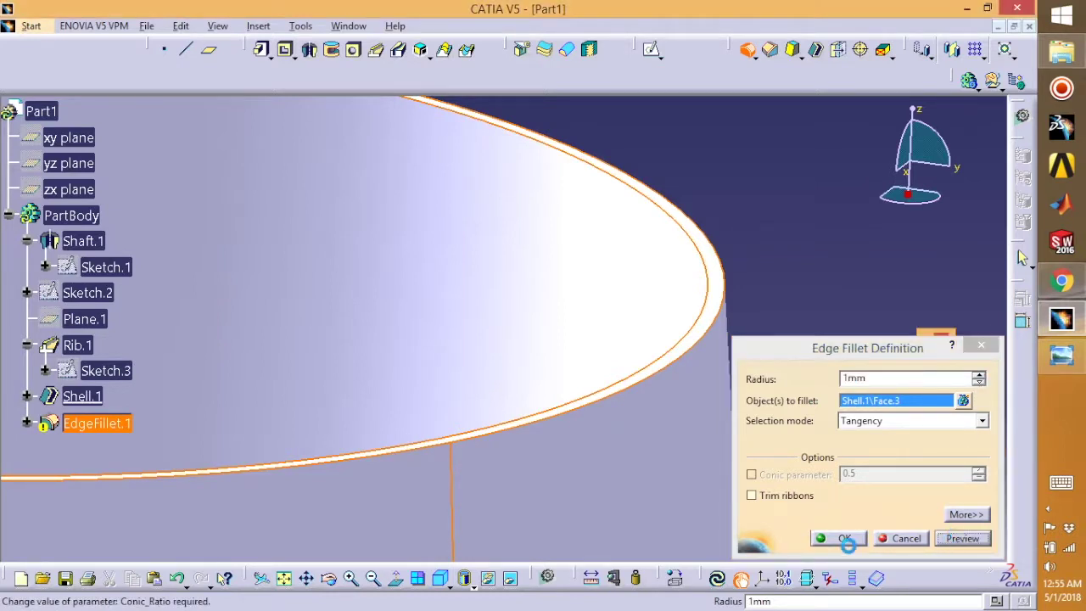
click(849, 544)
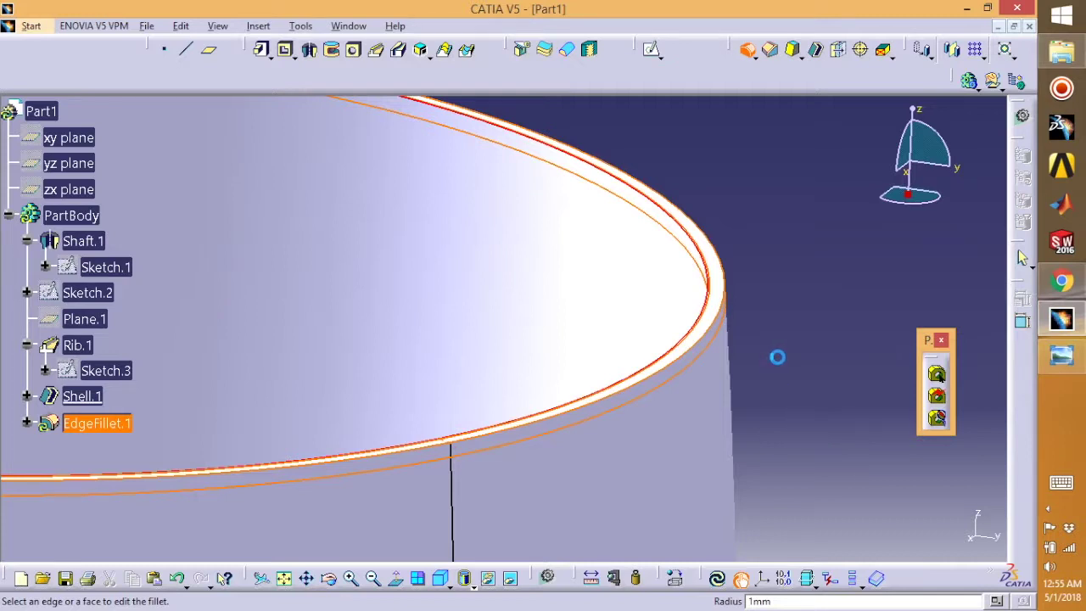
click(666, 355)
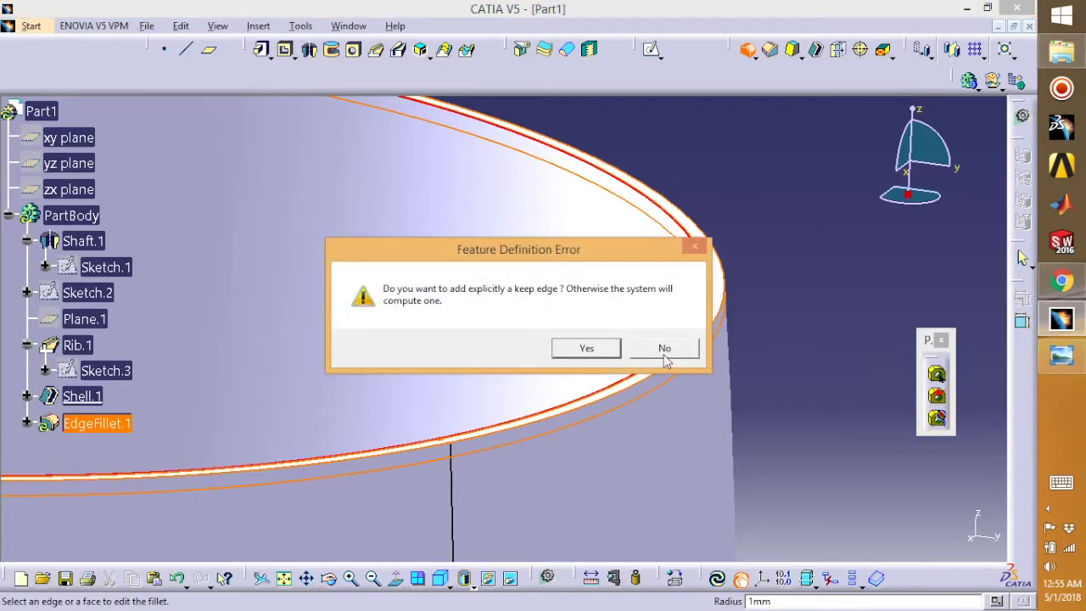
click(664, 355)
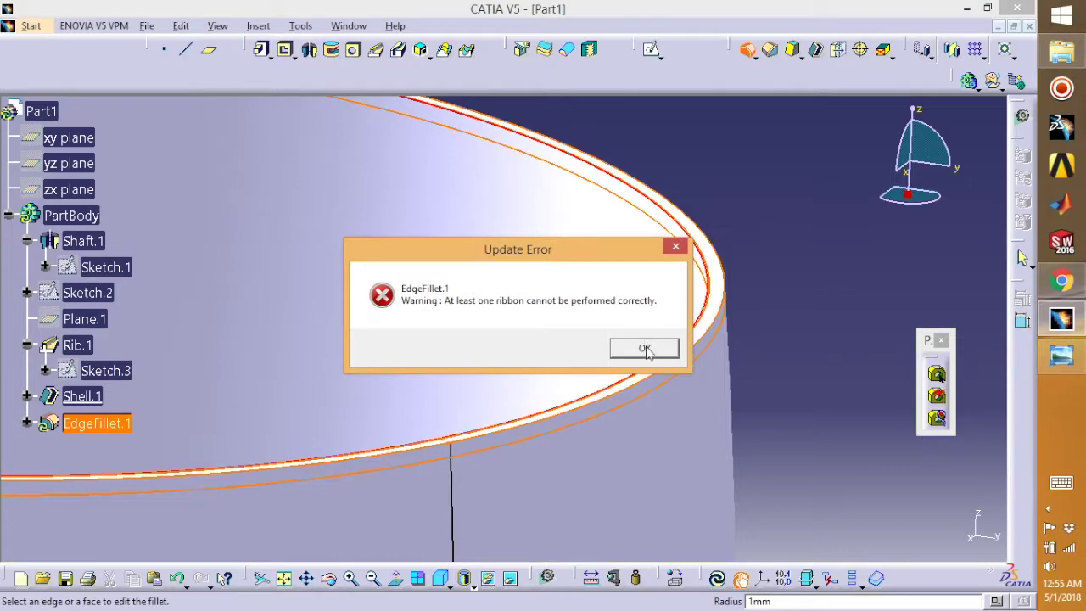
click(645, 346)
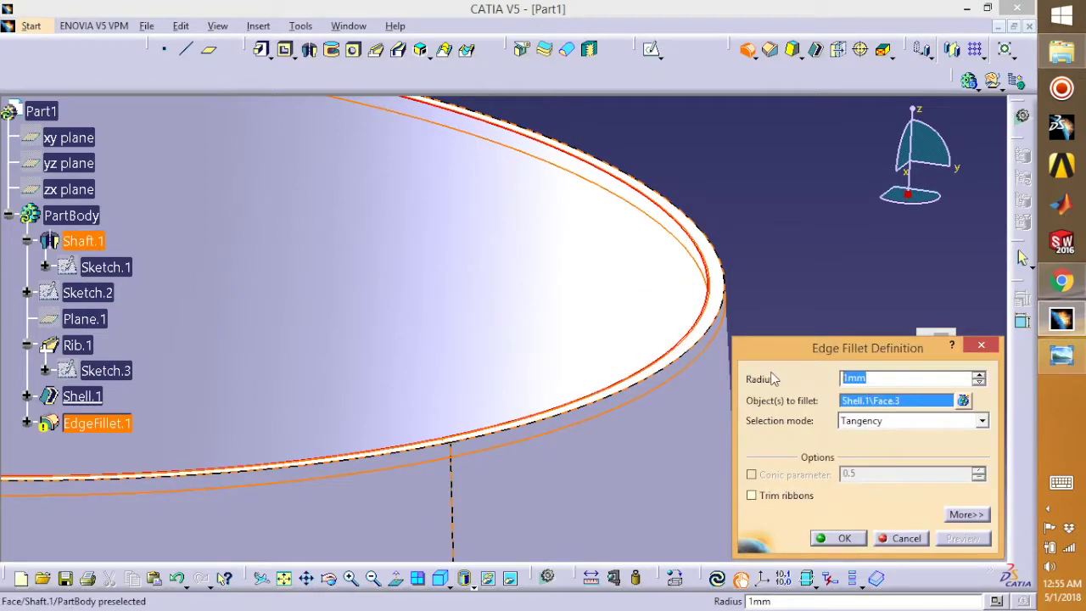
- Apply a 0.5 mm rim fillet and close the warnings list
text(.5)
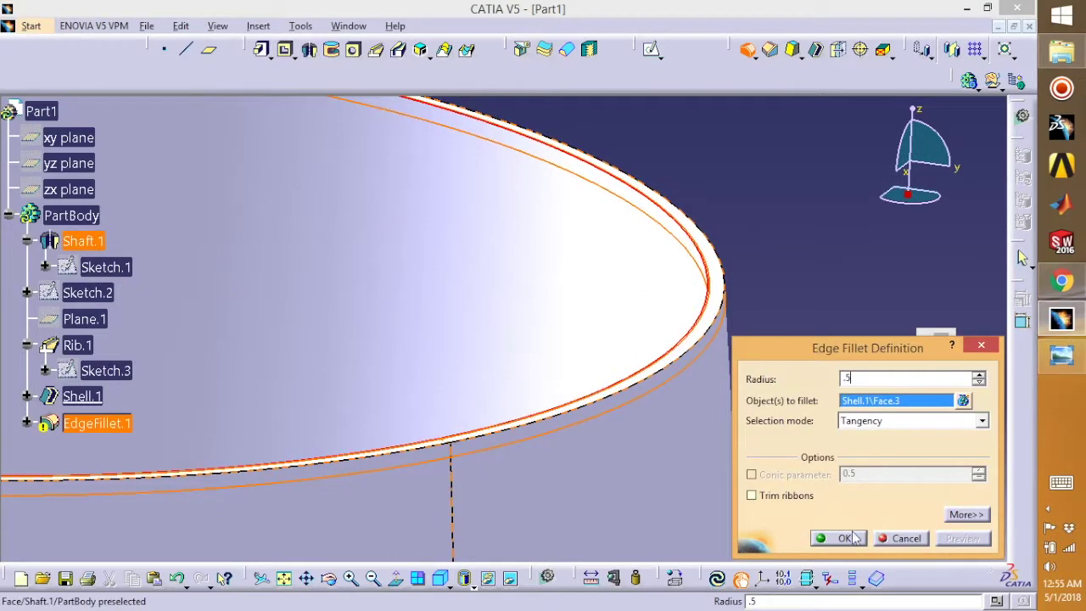
click(845, 537)
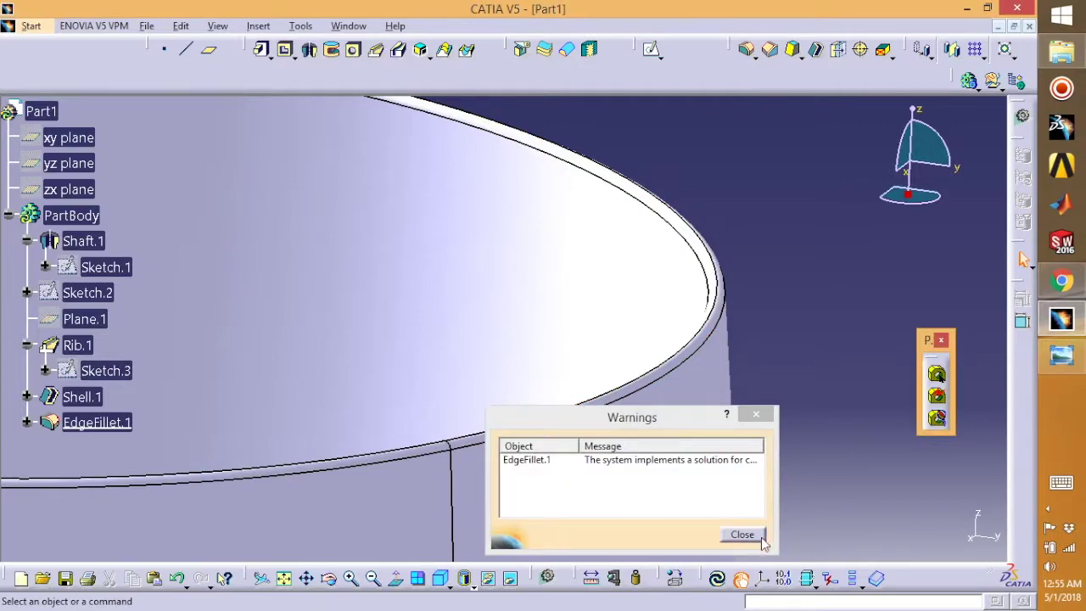
click(761, 540)
mouse_move(820, 368)
middle_down()
mouse_move(650, 386)
mouse_move(691, 194)
middle_up()
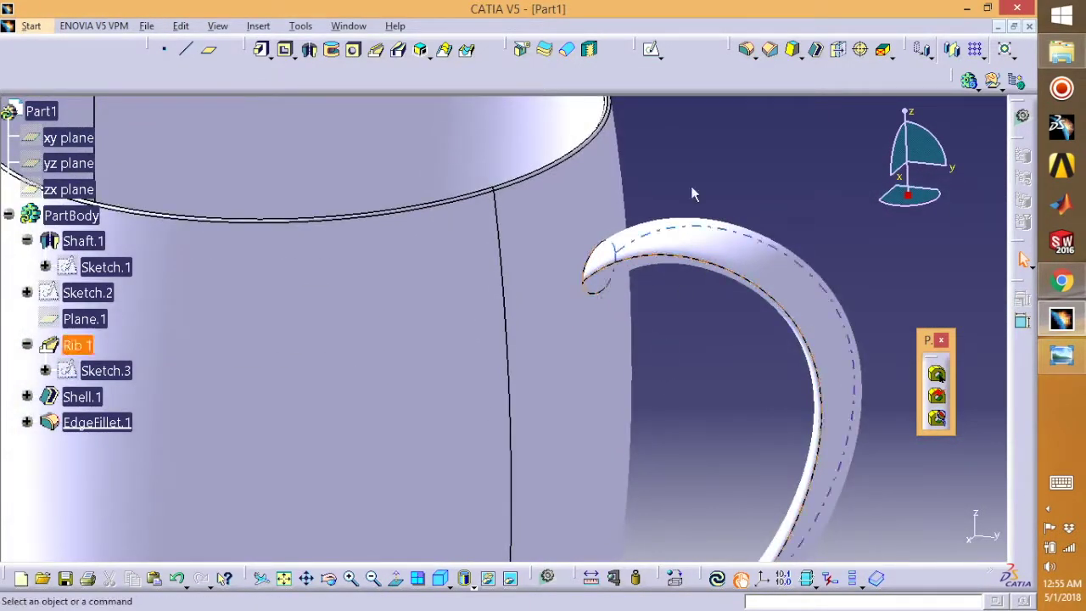
click(747, 48)
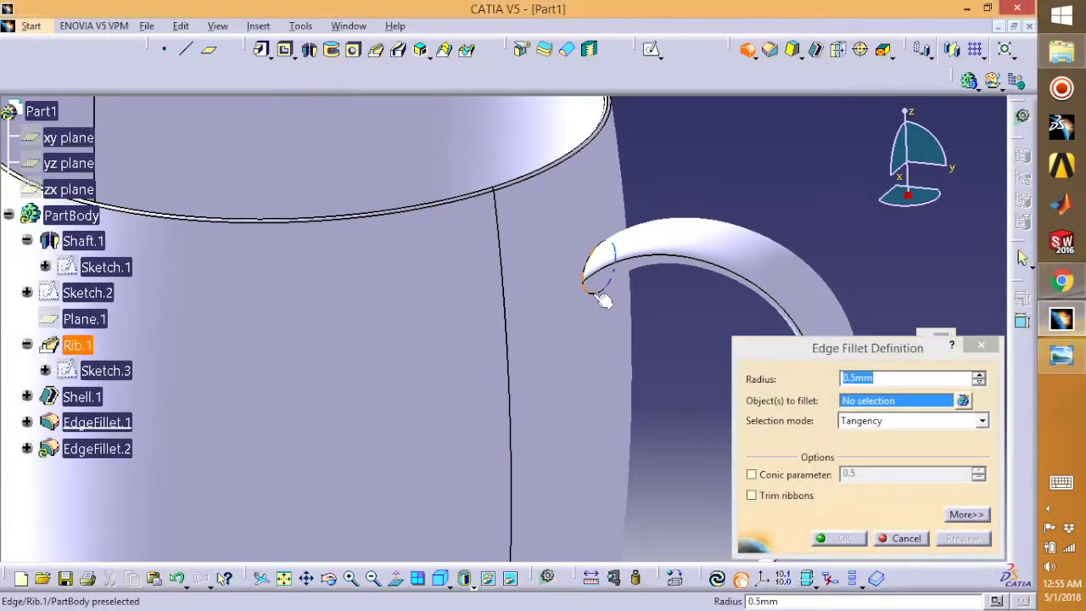
click(601, 297)
click(653, 360)
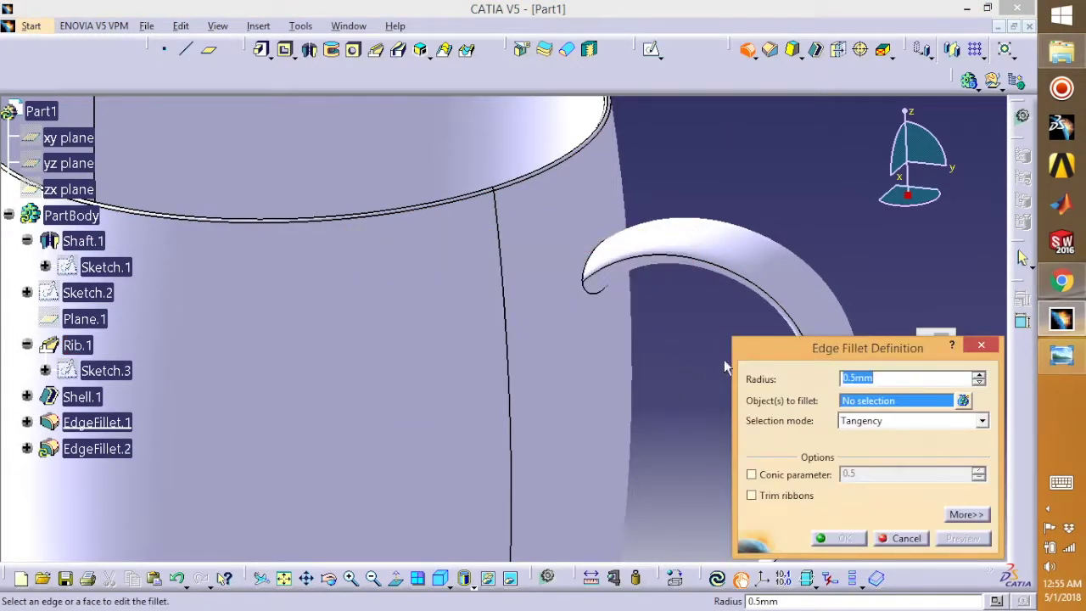
click(606, 299)
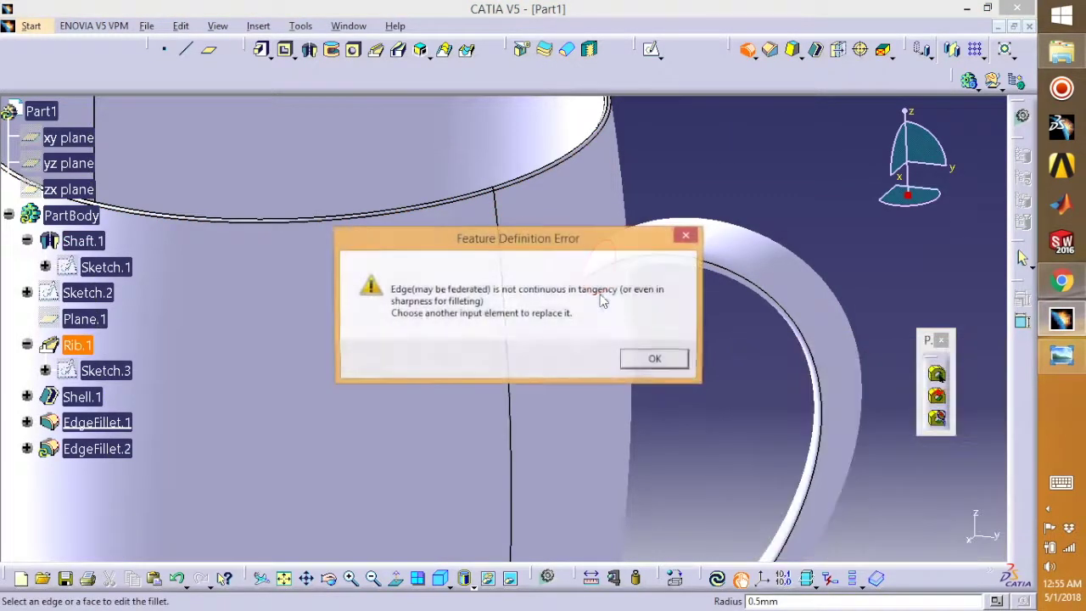
click(651, 360)
click(849, 377)
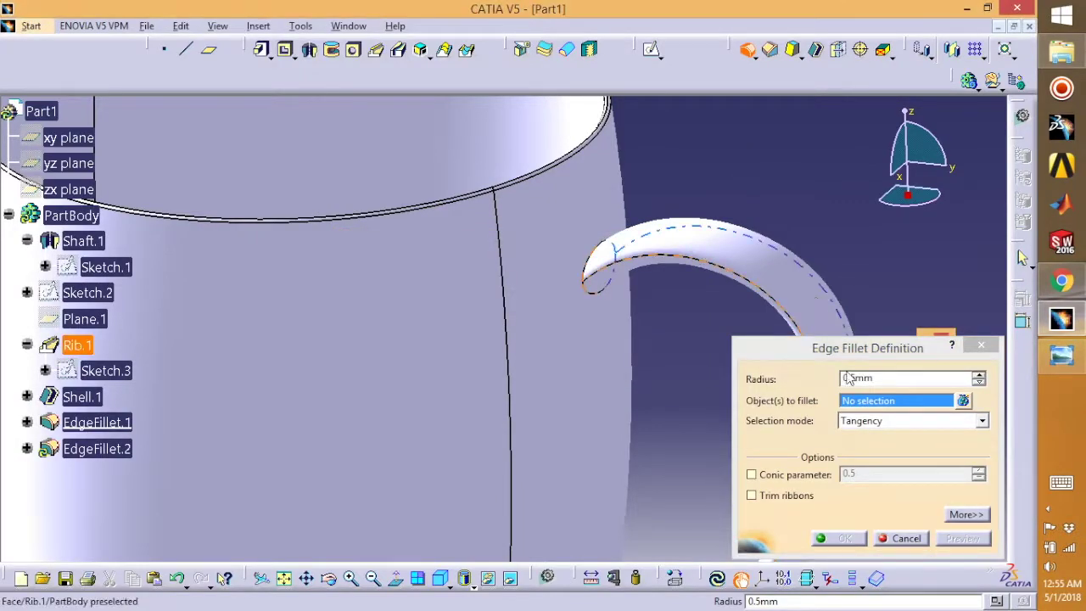
click(895, 543)
mouse_move(848, 259)
middle_down()
mouse_move(662, 416)
mouse_move(669, 450)
middle_up()
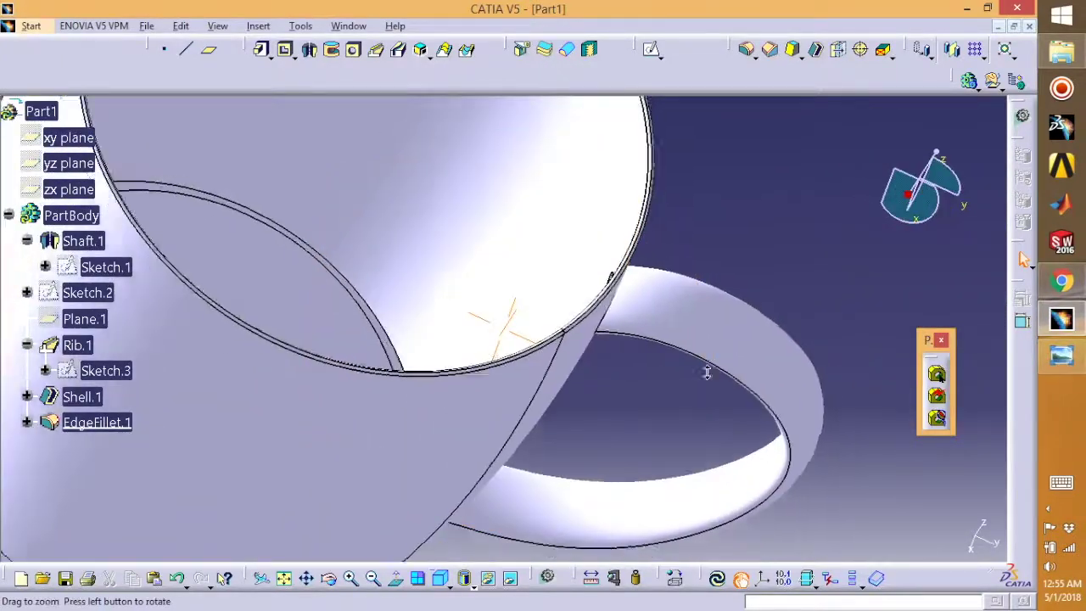
mouse_move(668, 451)
middle_down()
mouse_move(598, 485)
mouse_move(553, 383)
mouse_move(563, 250)
mouse_move(446, 274)
mouse_move(596, 388)
mouse_move(458, 480)
mouse_move(688, 247)
mouse_move(608, 356)
mouse_move(407, 431)
mouse_move(517, 444)
mouse_move(453, 314)
mouse_move(608, 369)
mouse_move(642, 281)
mouse_move(611, 277)
mouse_move(585, 412)
mouse_move(611, 417)
mouse_move(591, 374)
mouse_move(604, 405)
middle_up()
click(1061, 354)
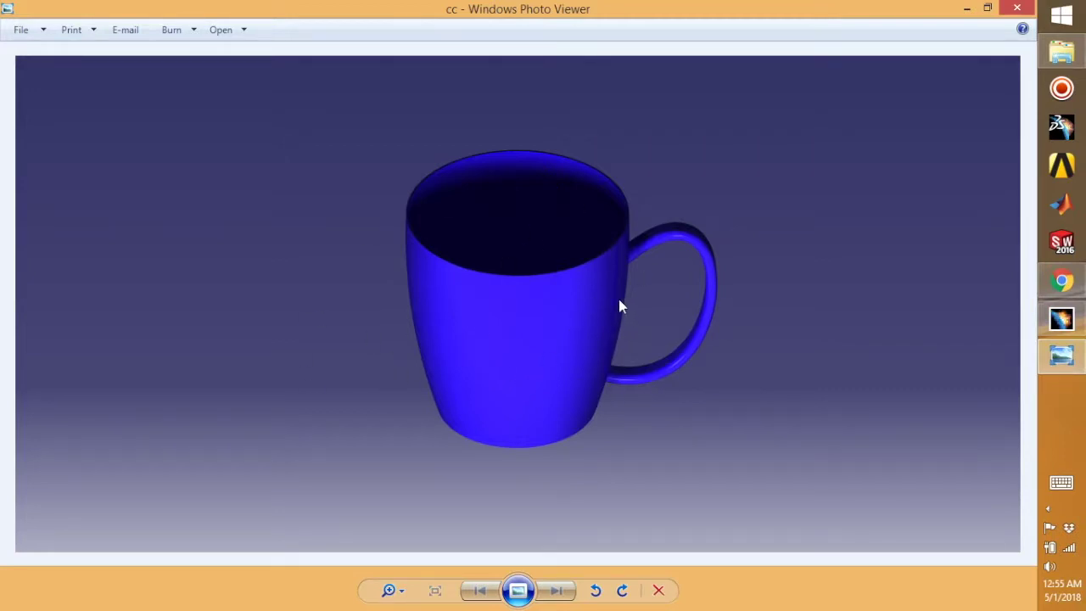
click(1083, 363)
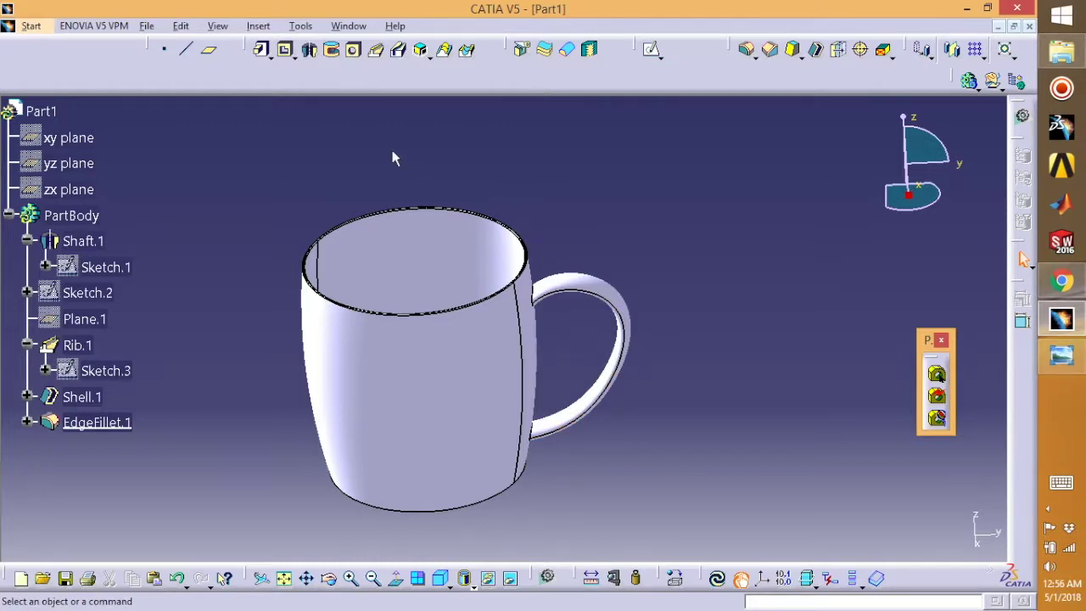
mouse_move(393, 155)
middle_down()
mouse_move(558, 157)
mouse_move(543, 128)
mouse_move(599, 184)
mouse_move(563, 164)
mouse_move(585, 152)
middle_up()
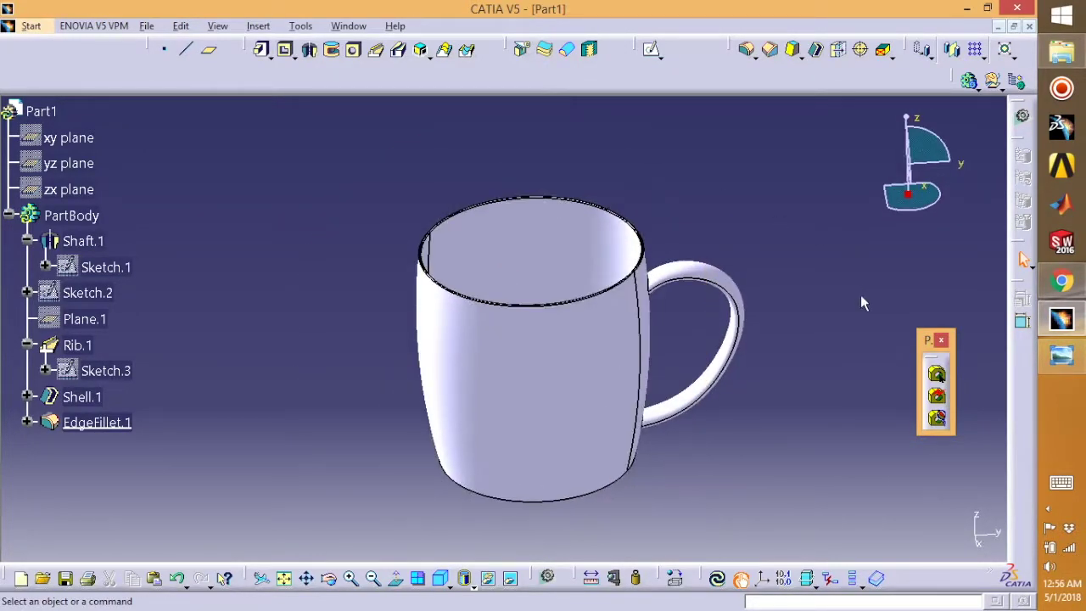
click(1049, 513)
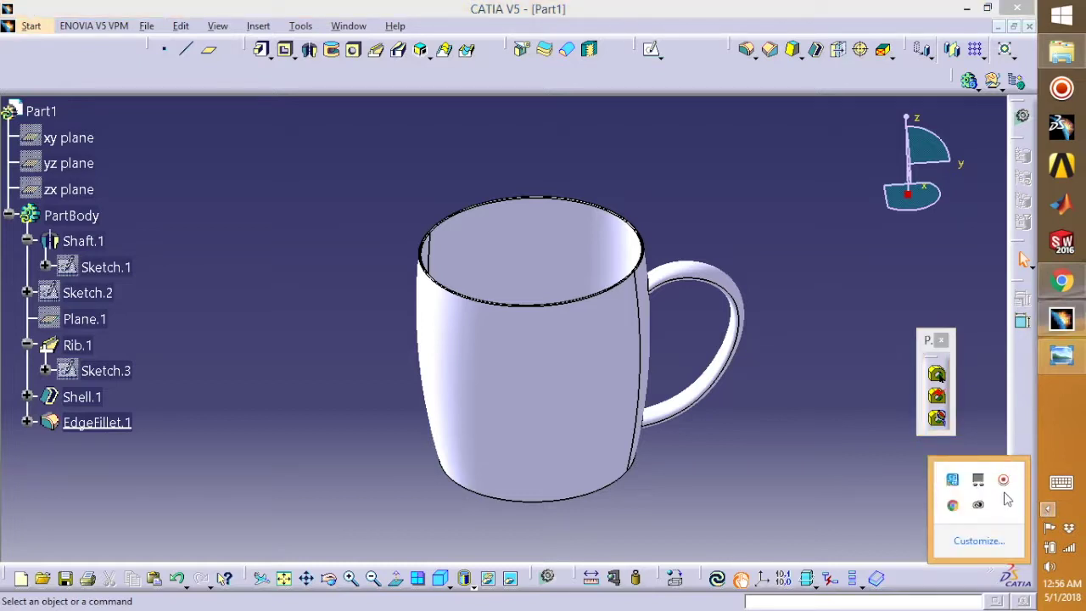
click(1003, 480)
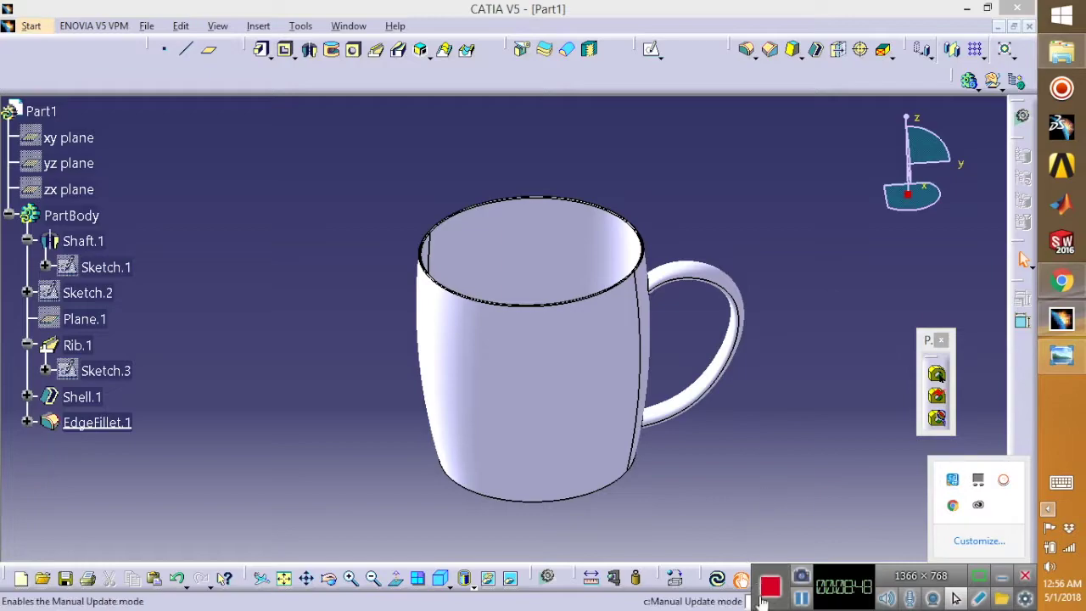